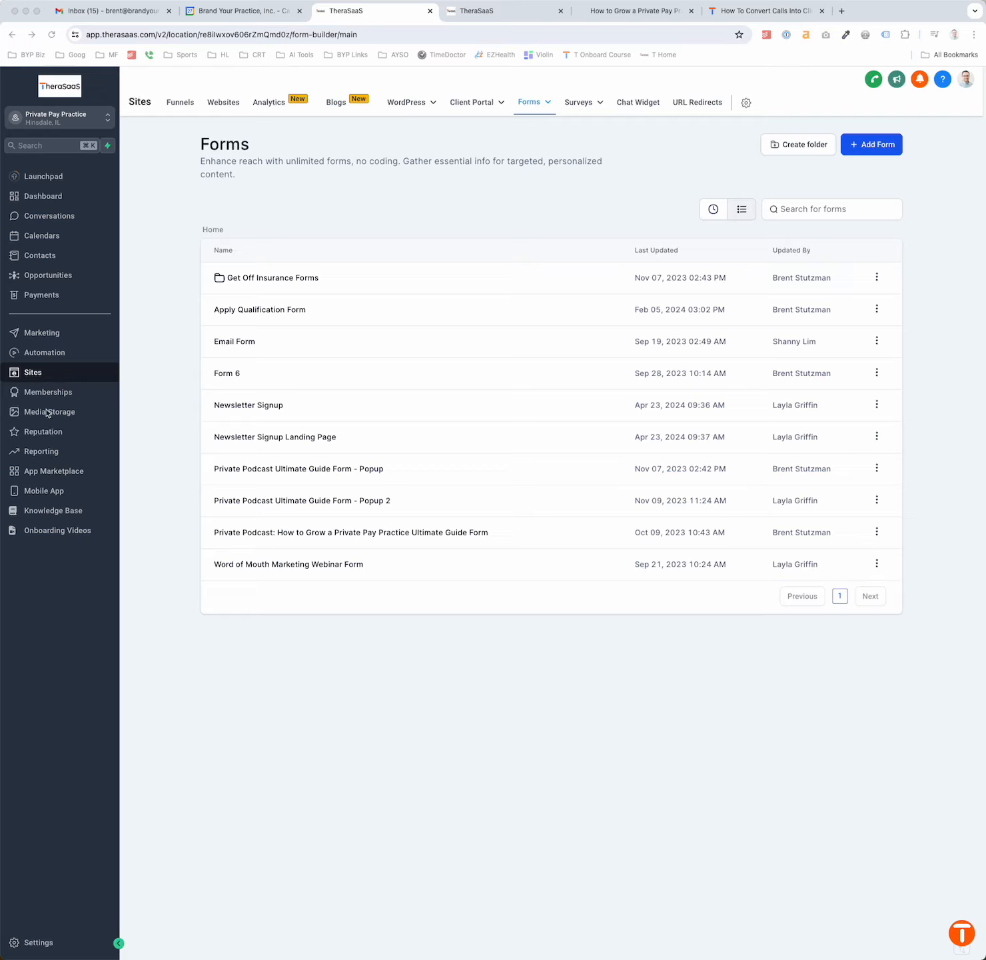
Open the "Private Podcast: How to Grow a Private Pay Practice Ultimate Guide Form" in the form builder
left_click(35, 377)
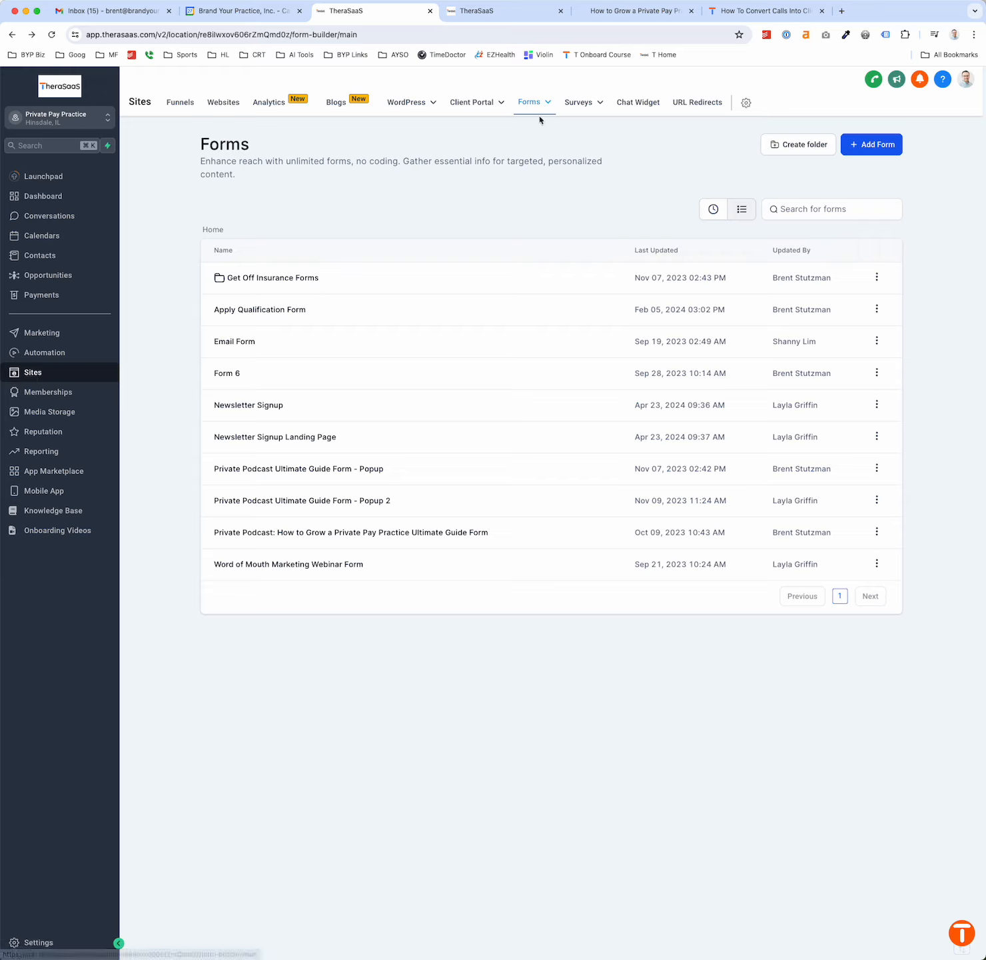
mouse_move(539, 107)
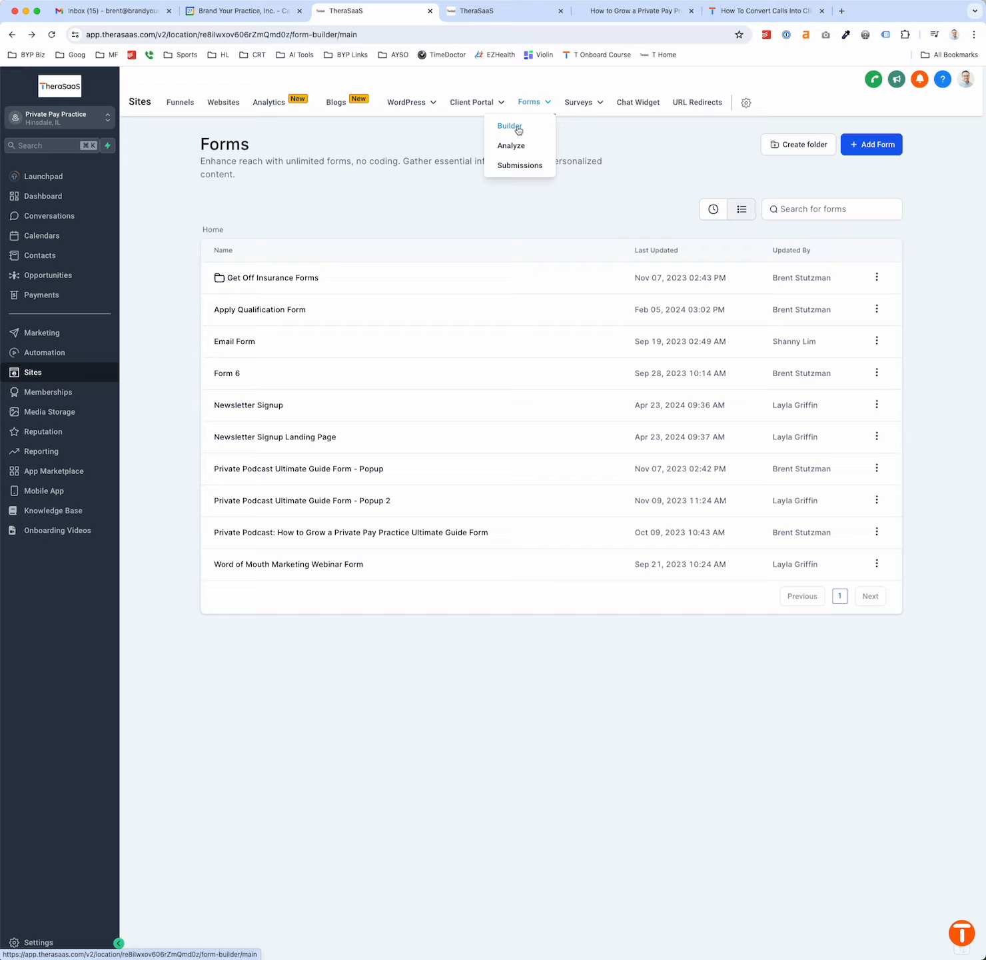
left_click(518, 128)
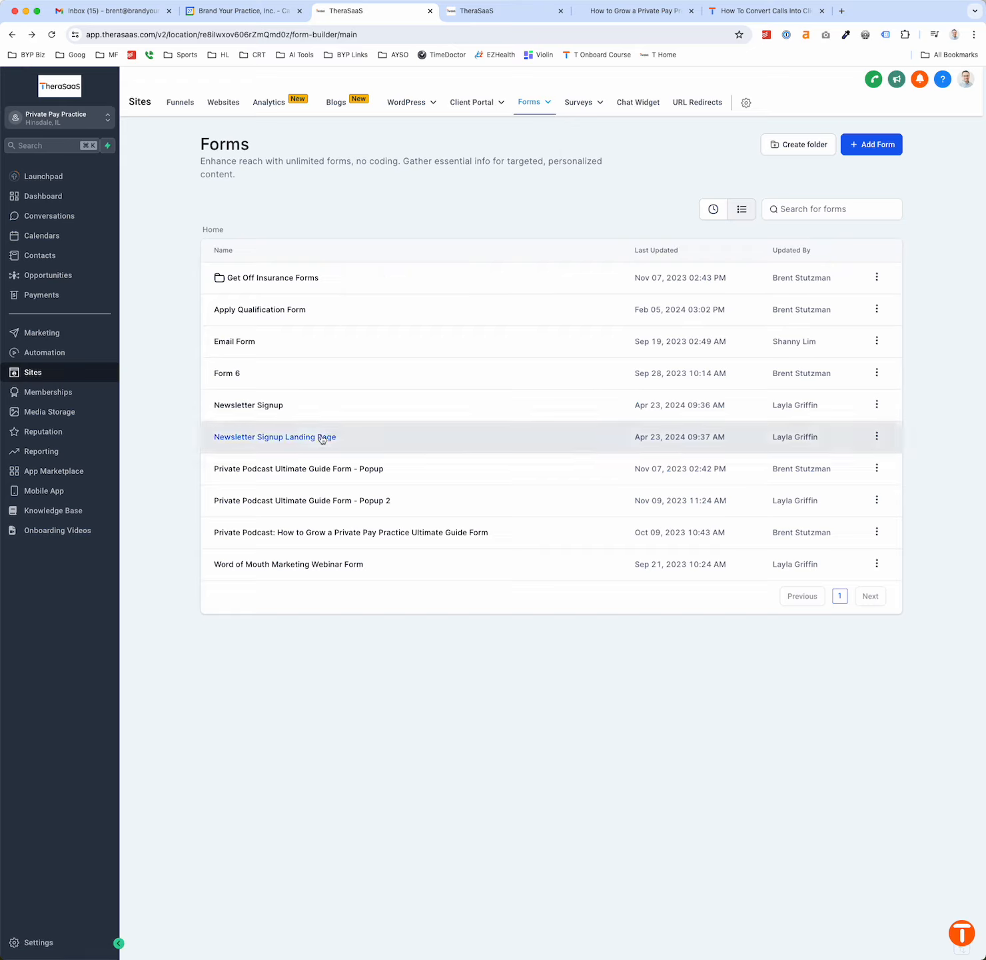
left_click(313, 533)
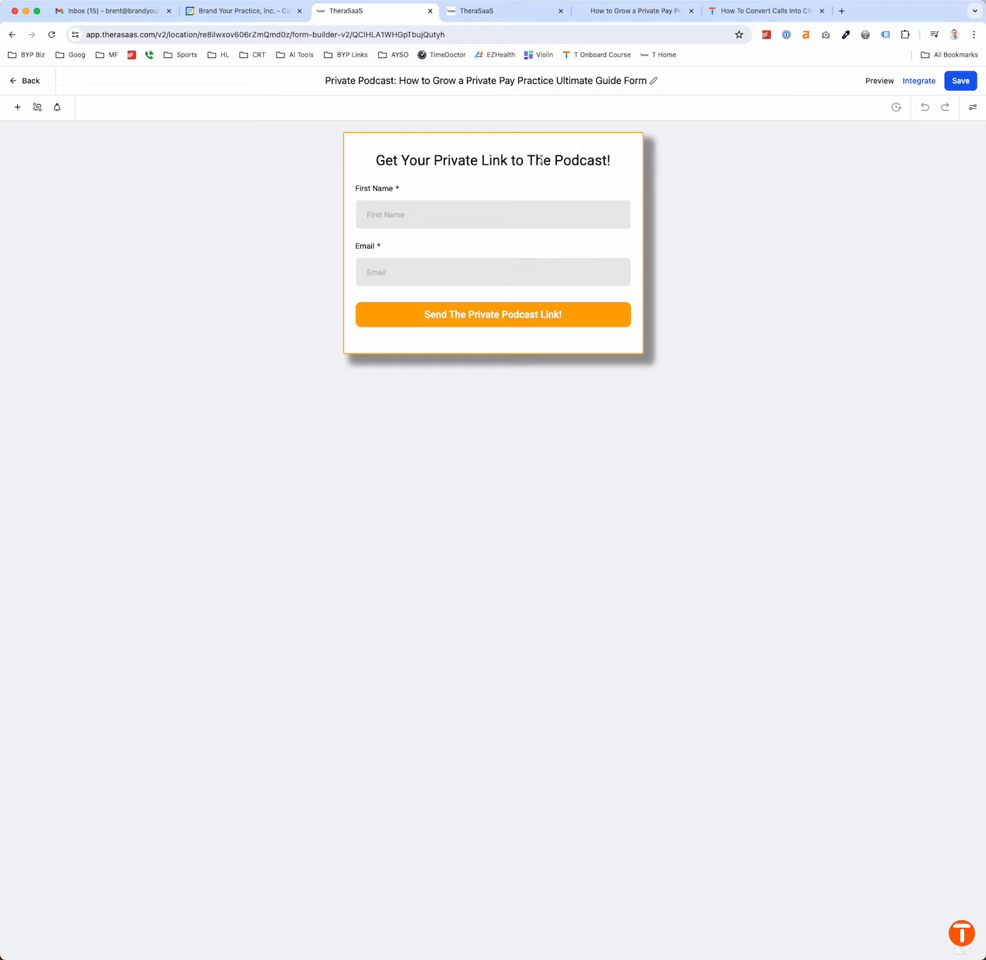
Inspect the settings of the form's First Name and Email fields
left_click(490, 212)
left_click(470, 273)
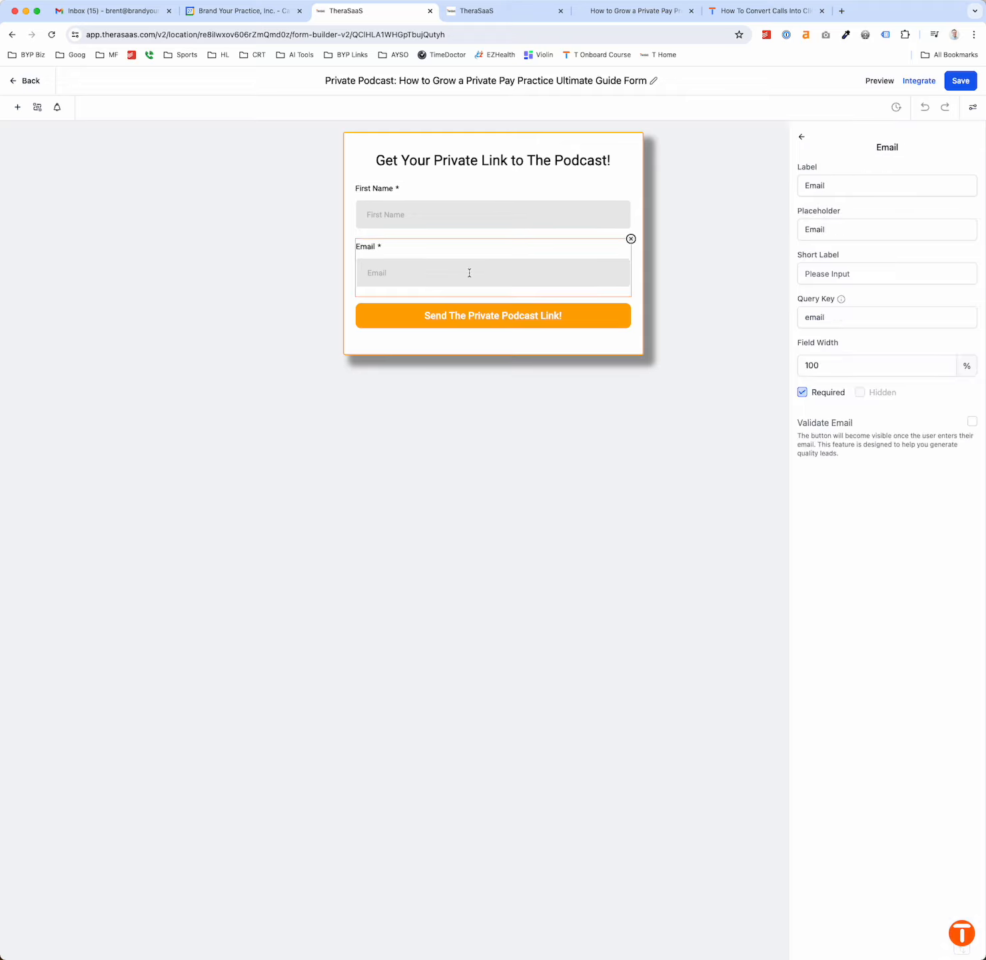
left_click(472, 211)
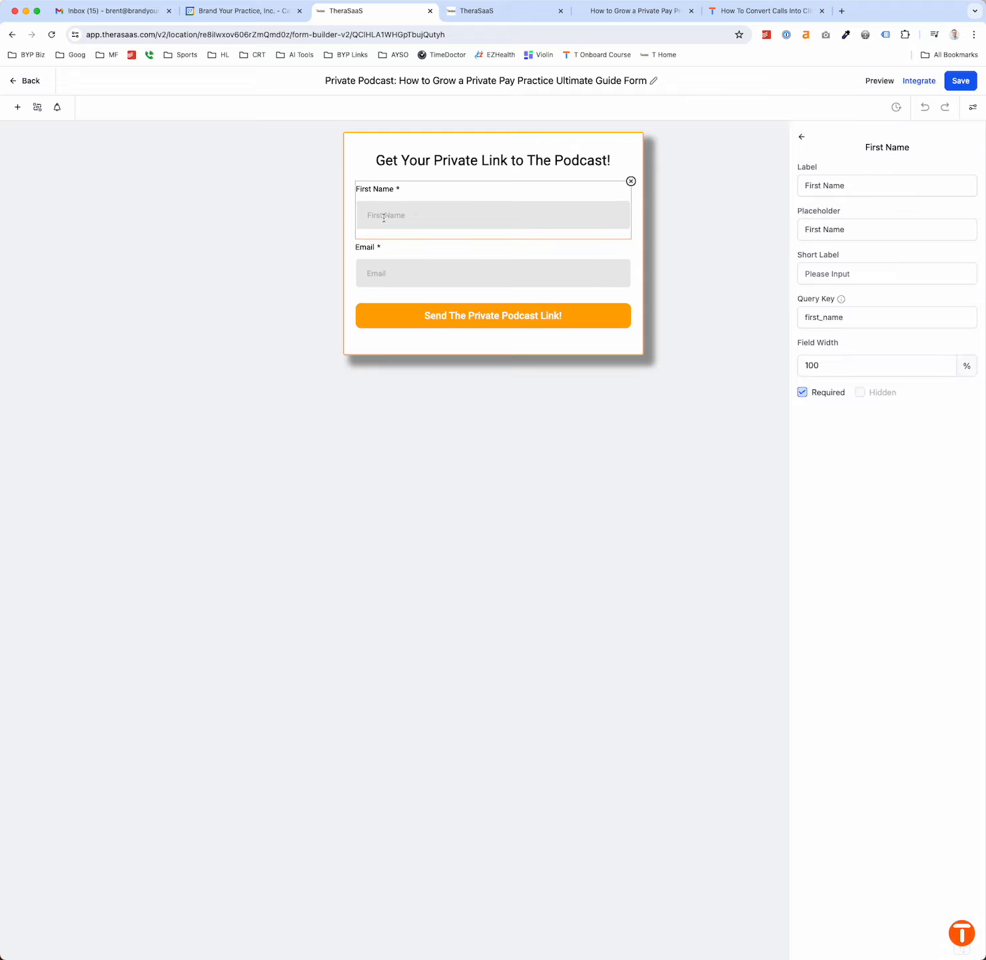
Show the quick-add form elements, look over the First Name and Email elements, and leave the field settings
left_click(17, 108)
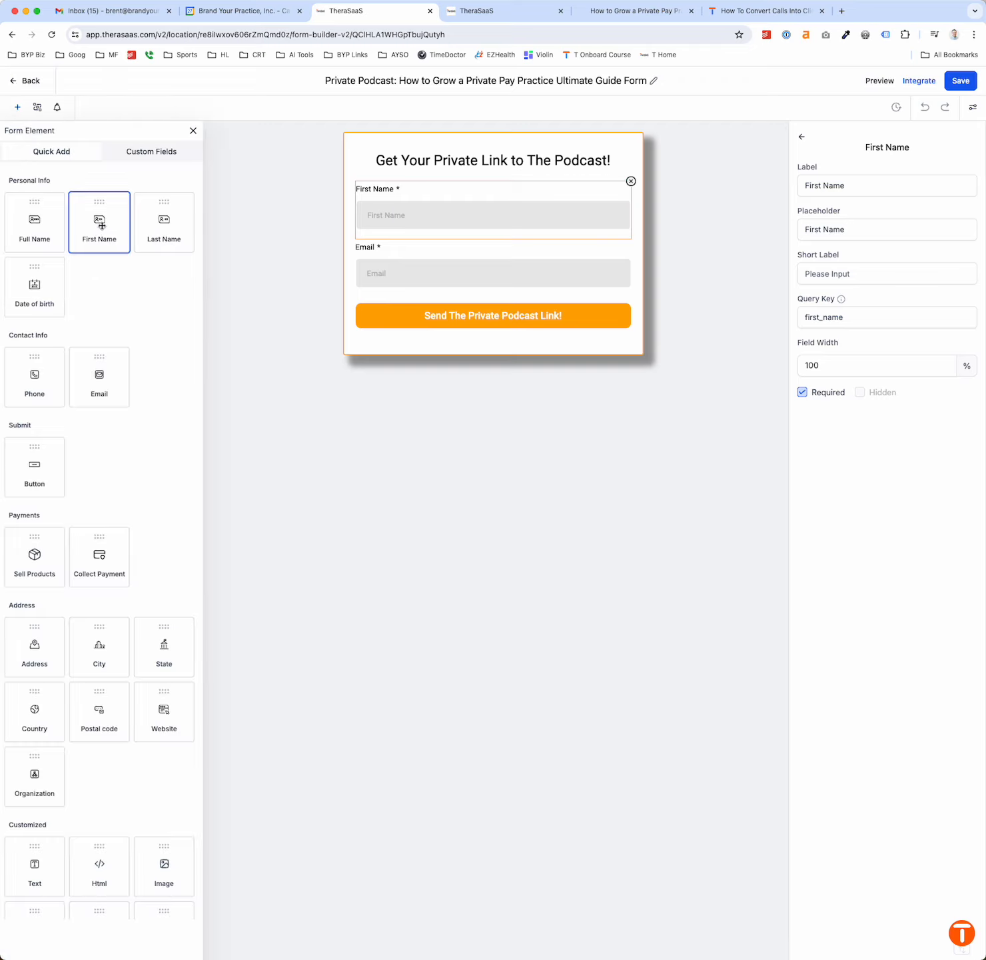
mouse_move(100, 227)
left_mouse_down()
mouse_move(388, 227)
mouse_move(91, 237)
left_mouse_up()
left_click_drag(96, 391, 253, 371)
left_click(802, 139)
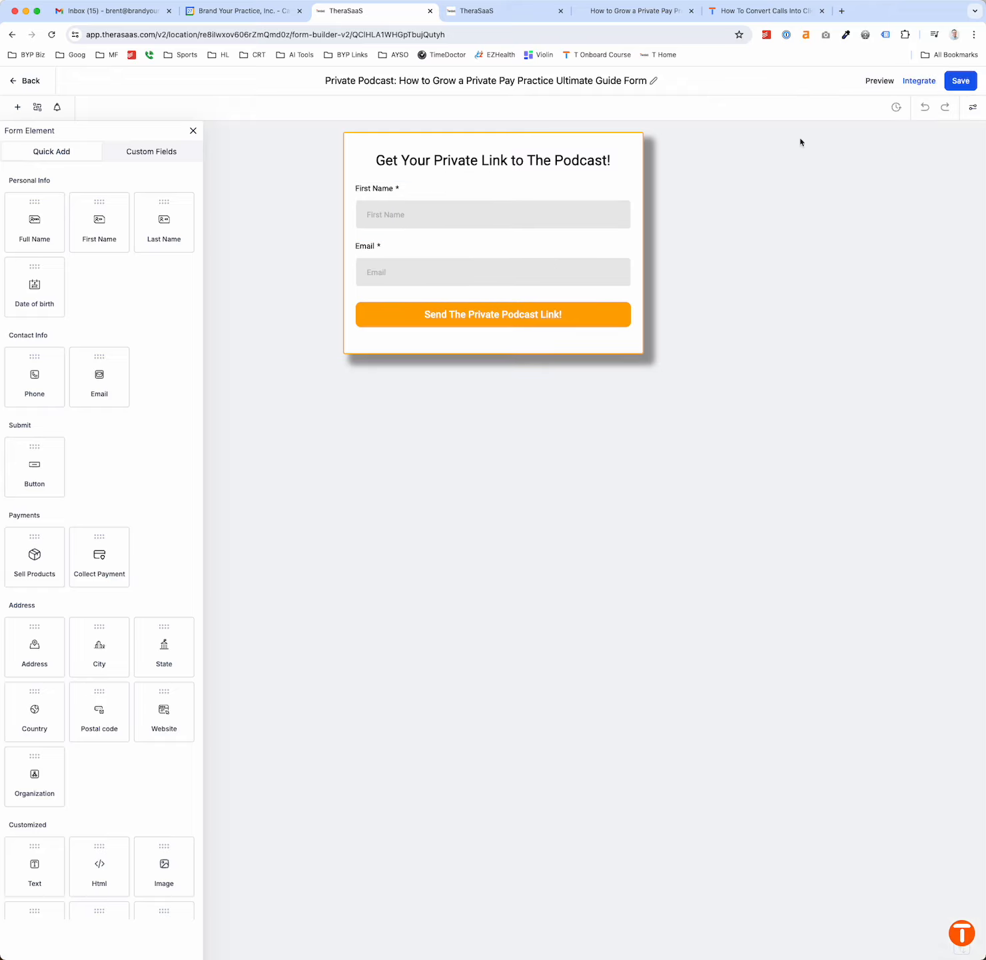
Open the form's style settings and locate the Shadow section with its colour, offset, blur and spread values
left_click(973, 107)
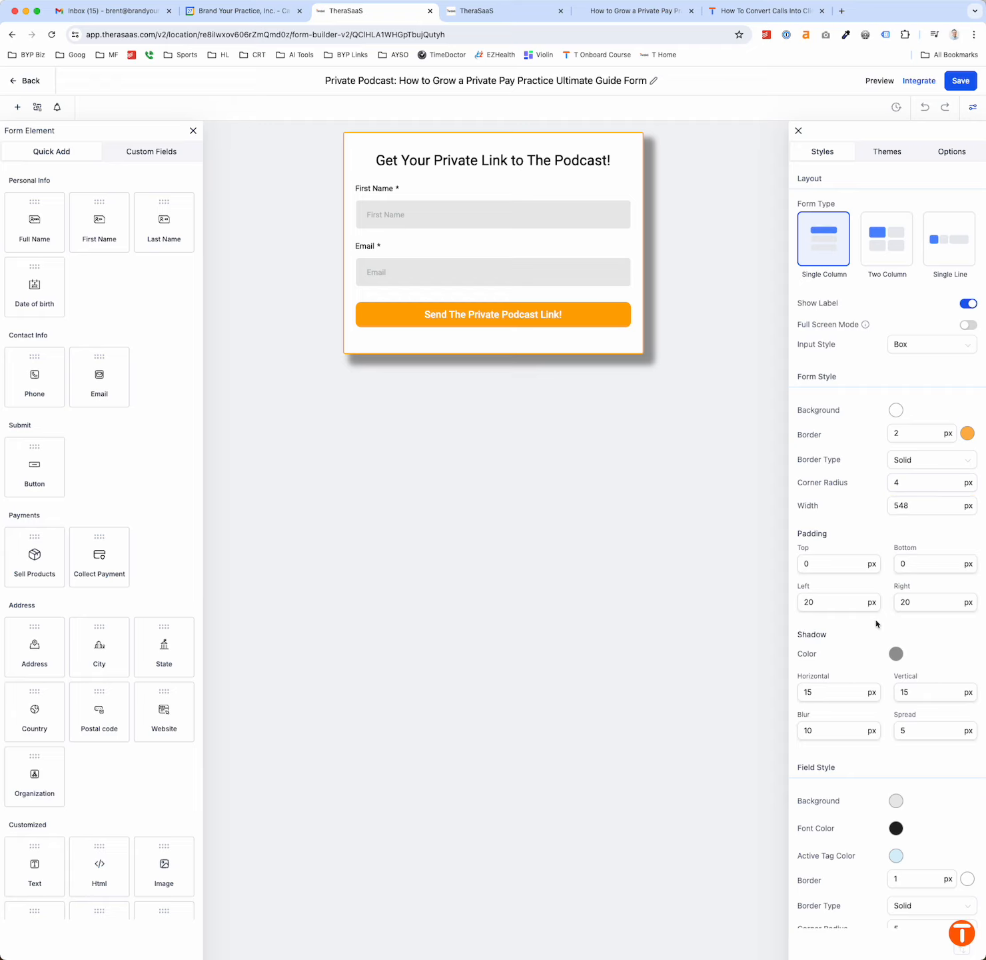
scroll(876, 623, "down", 15)
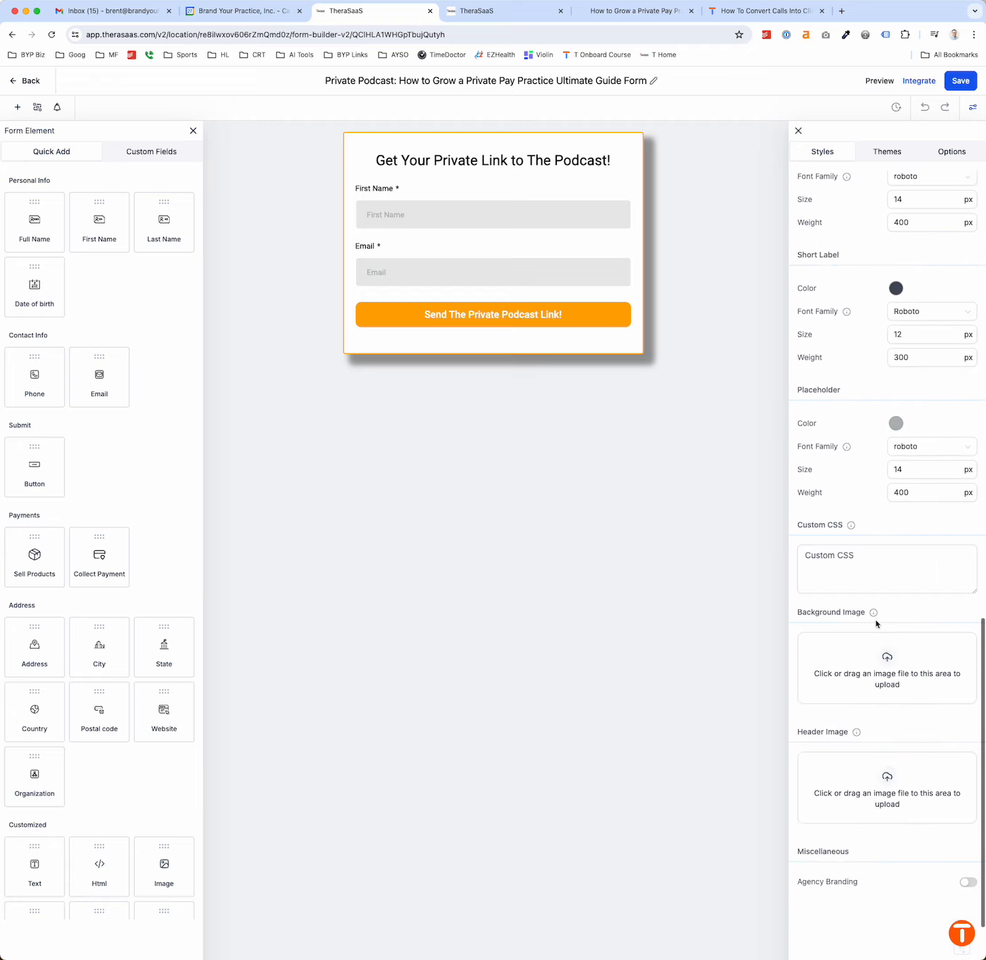
key("ctrl+f")
type("drop")
key("super+a")
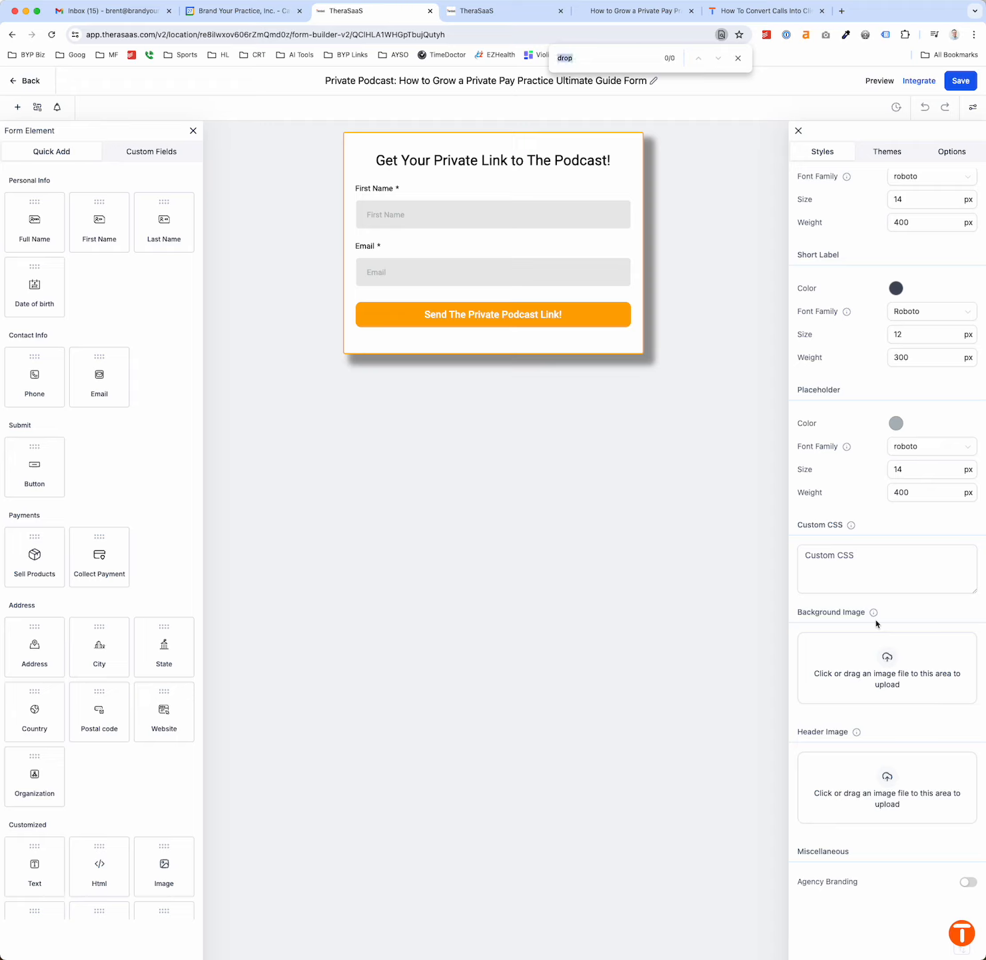
type("shadown")
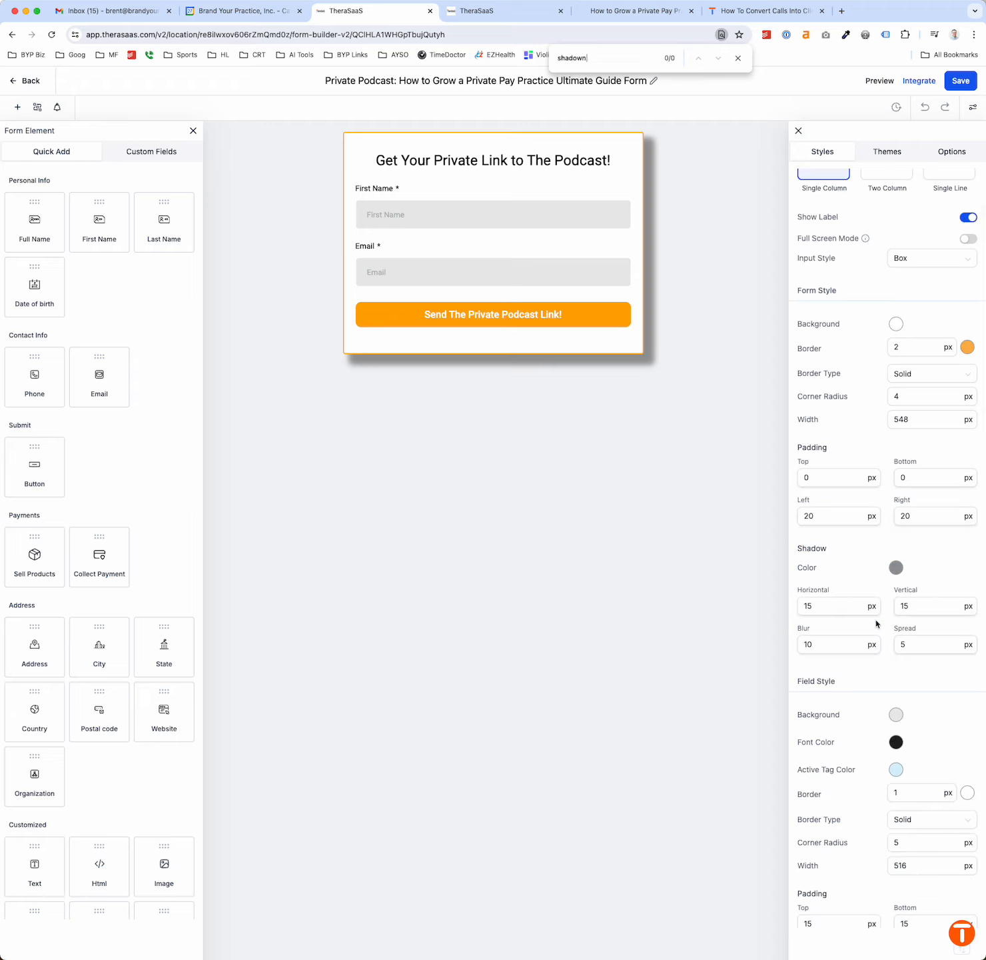
double_click(820, 548)
scroll(905, 565, "up", 5)
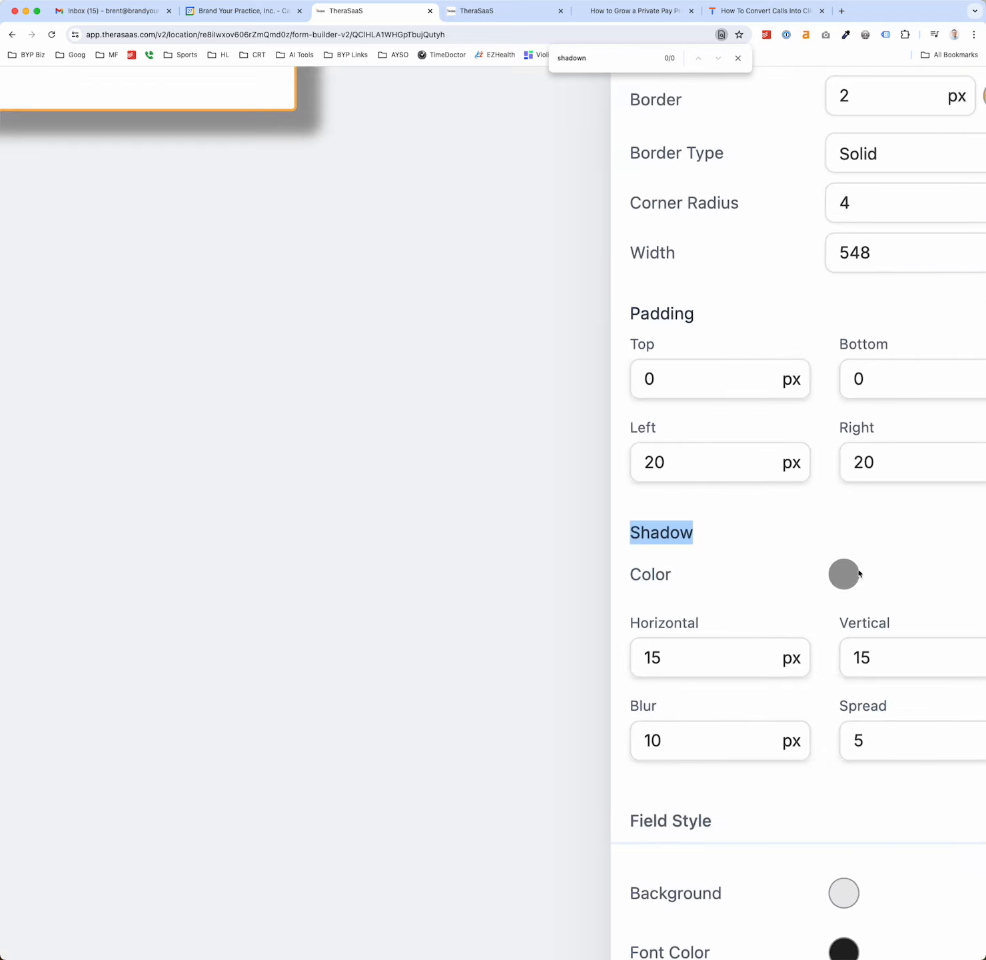
scroll(843, 575, "down", 5)
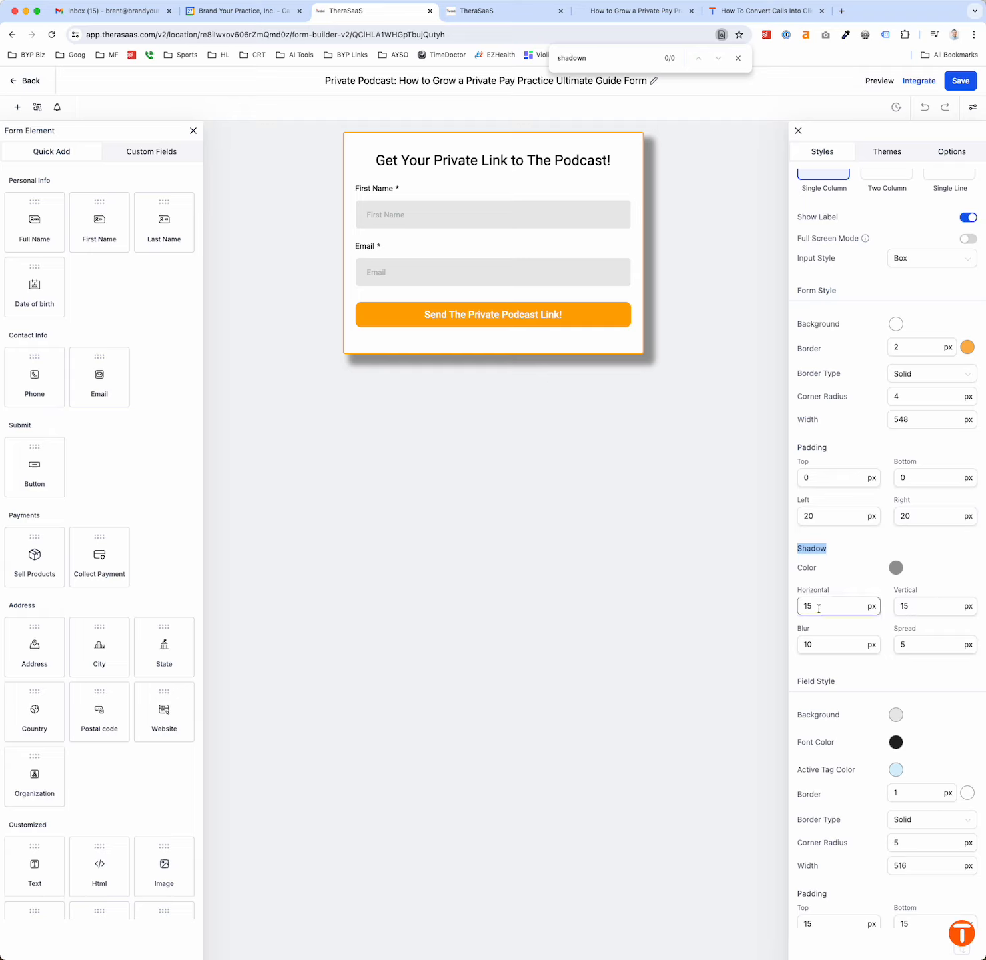
Try a horizontal shadow offset of 50 px on the form and reset it to 15 px
left_click(816, 603)
double_click(816, 602)
scroll(813, 607, "up", 1)
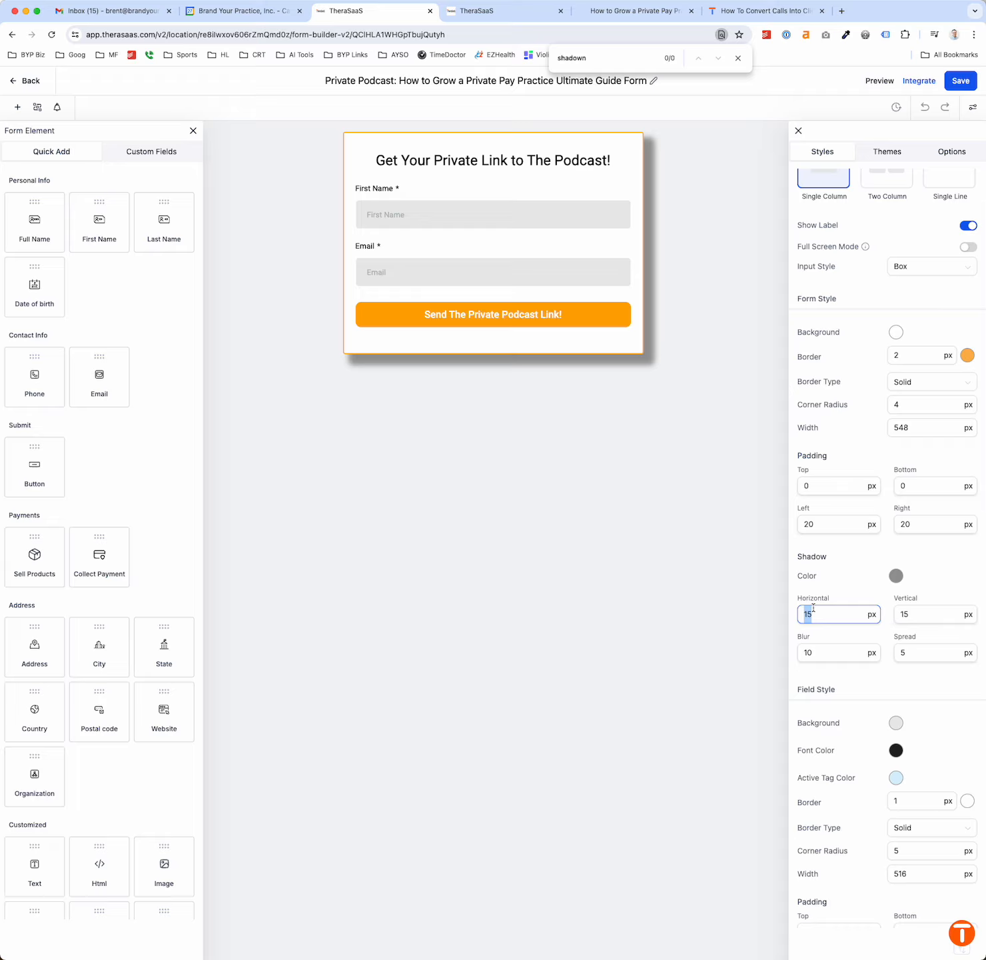
type("50")
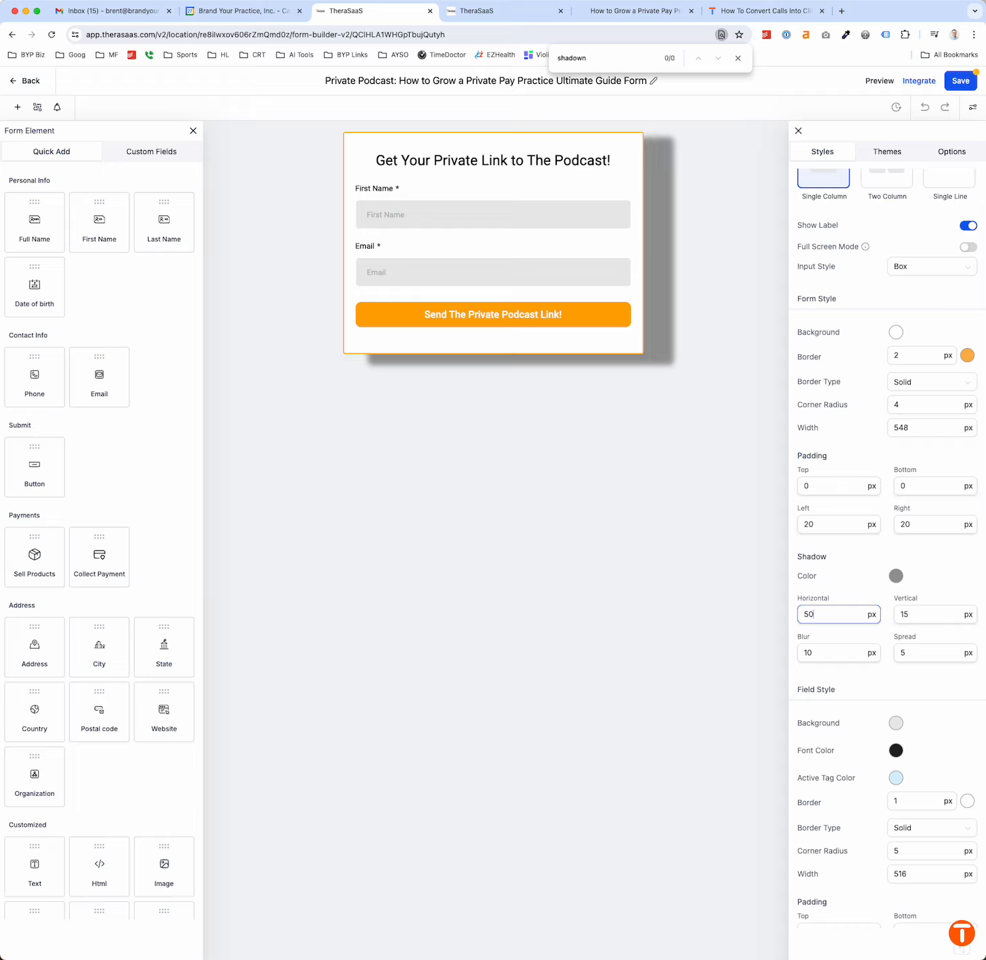
key("BackSpace")
key("BackSpace")
type("15")
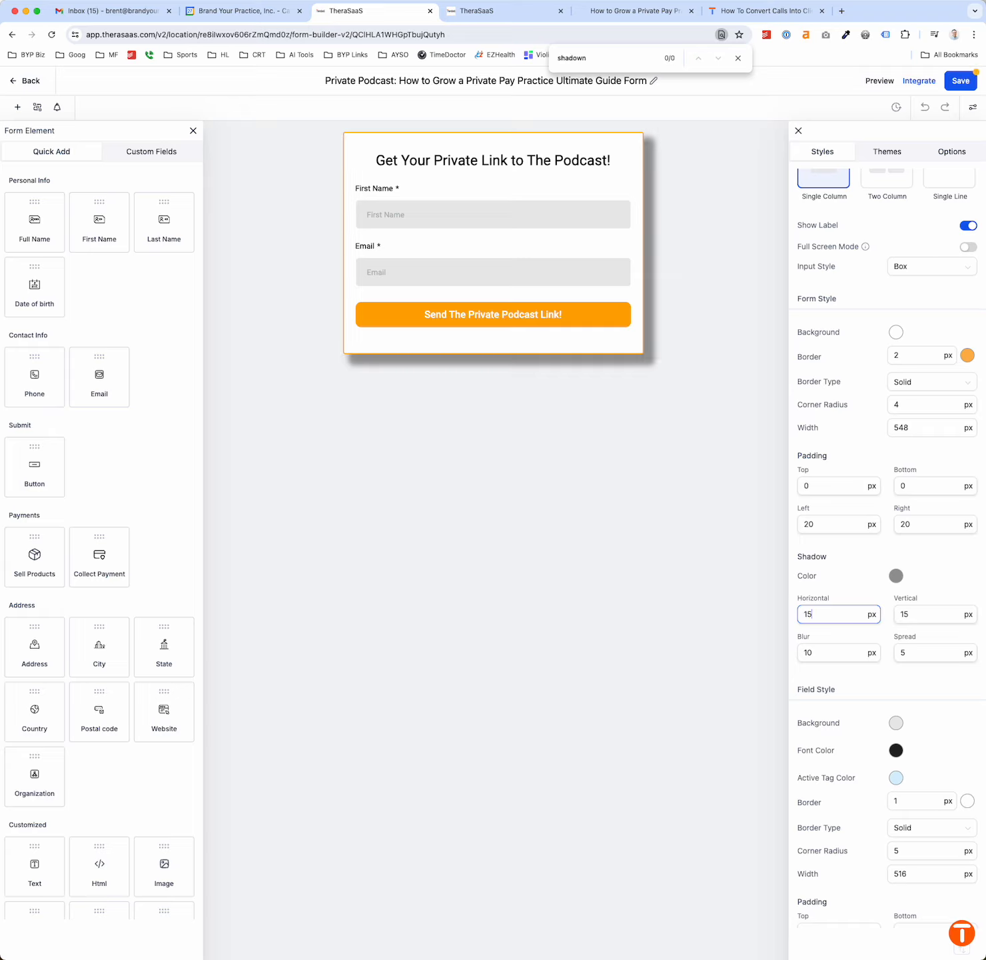
Re-enter 10 px as the form's shadow blur
double_click(814, 650)
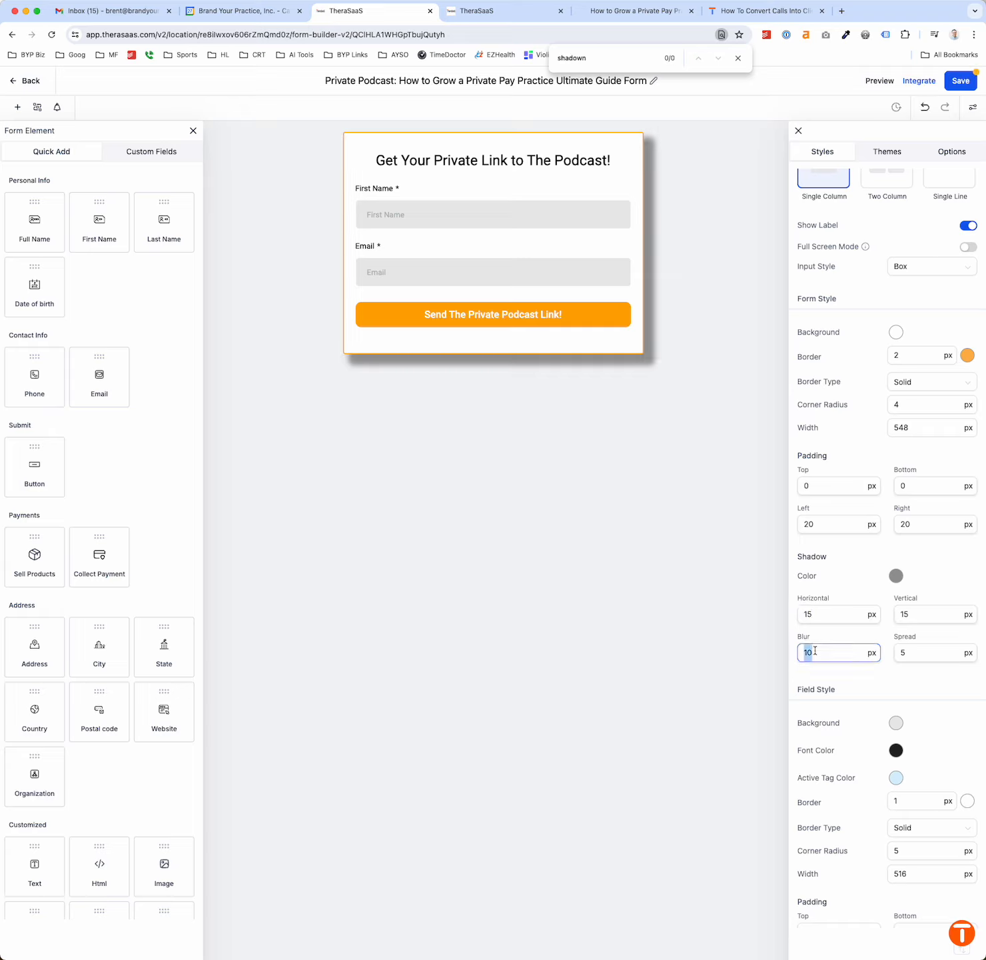
type("10")
scroll(863, 619, "up", 2)
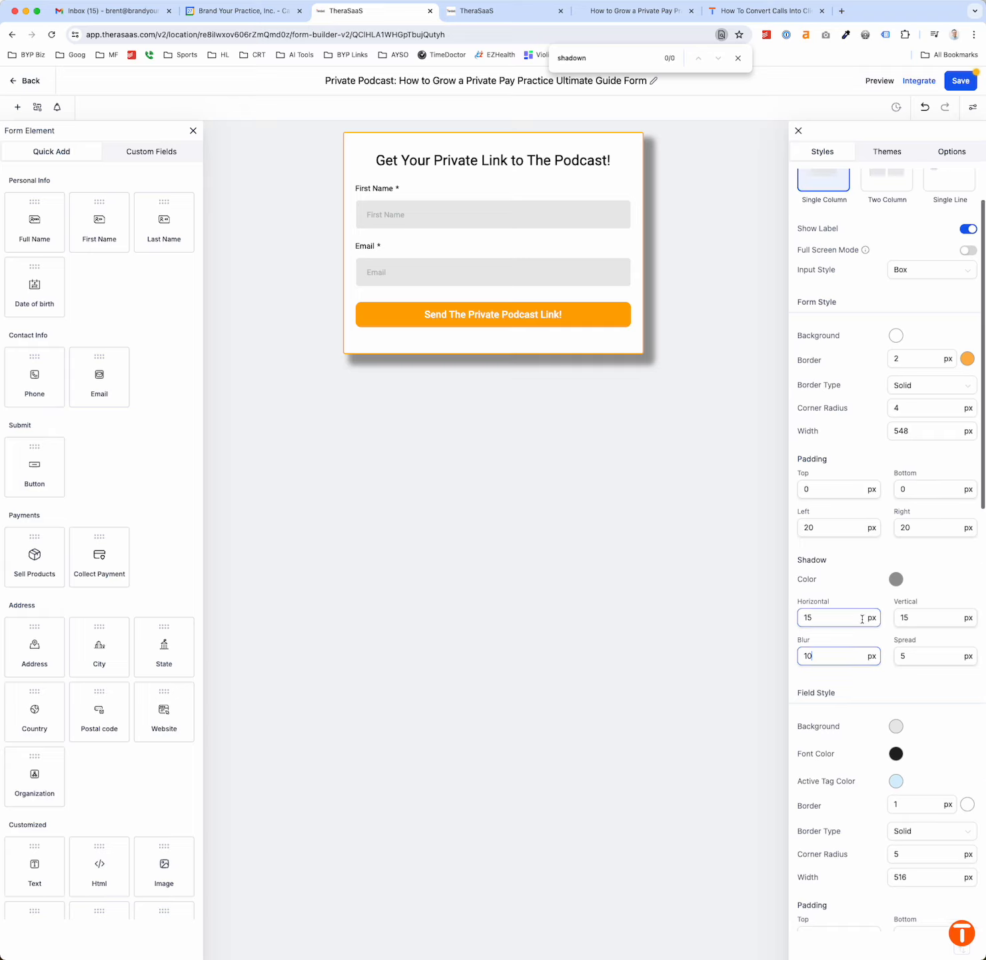
Review the form's On Submit message and the alternative submit actions in its options, keeping Message selected
left_click(952, 152)
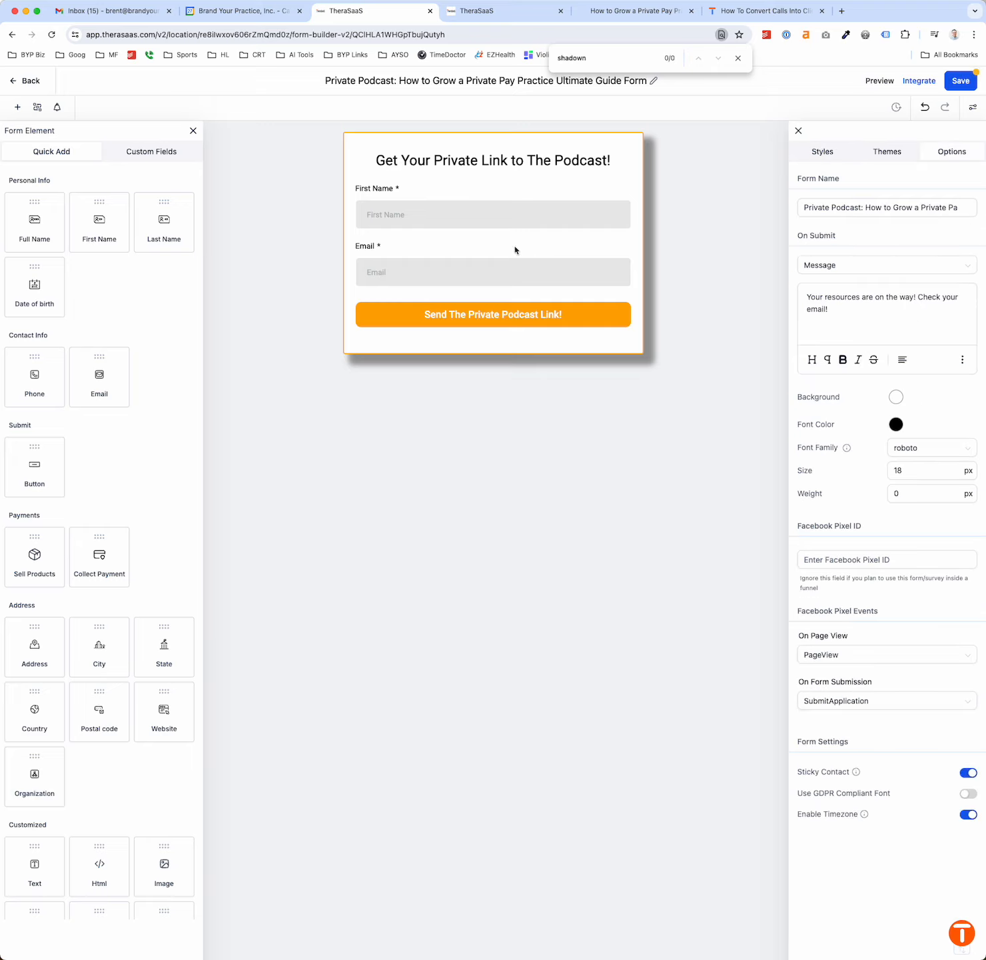
left_click(875, 206)
triple_click(866, 300)
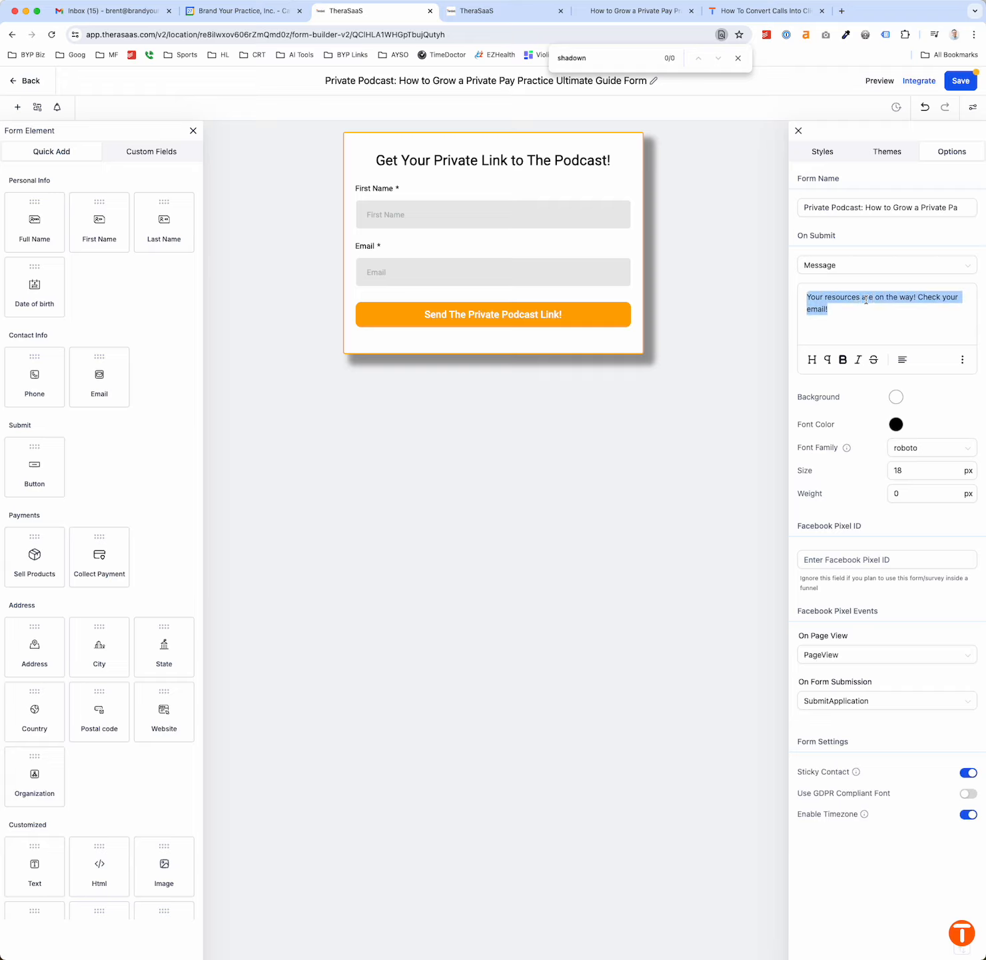
scroll(864, 306, "up", 5)
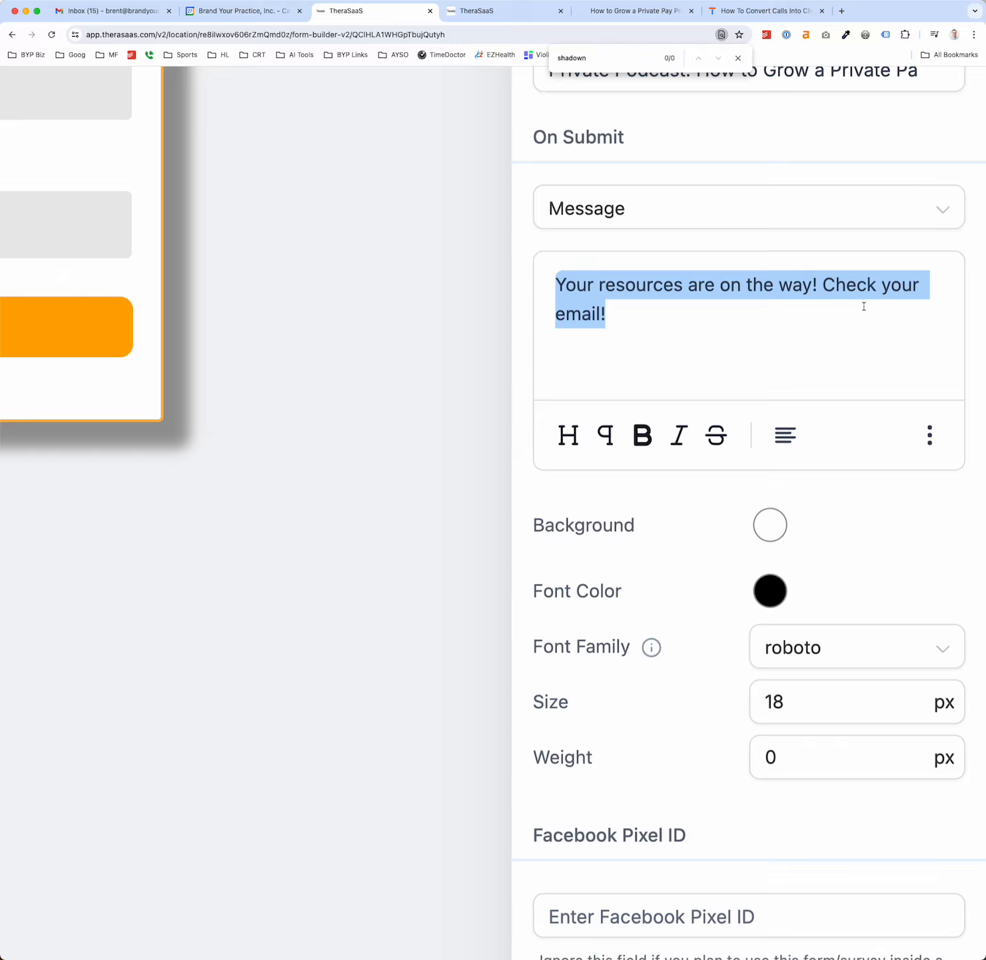
scroll(864, 306, "down", 5)
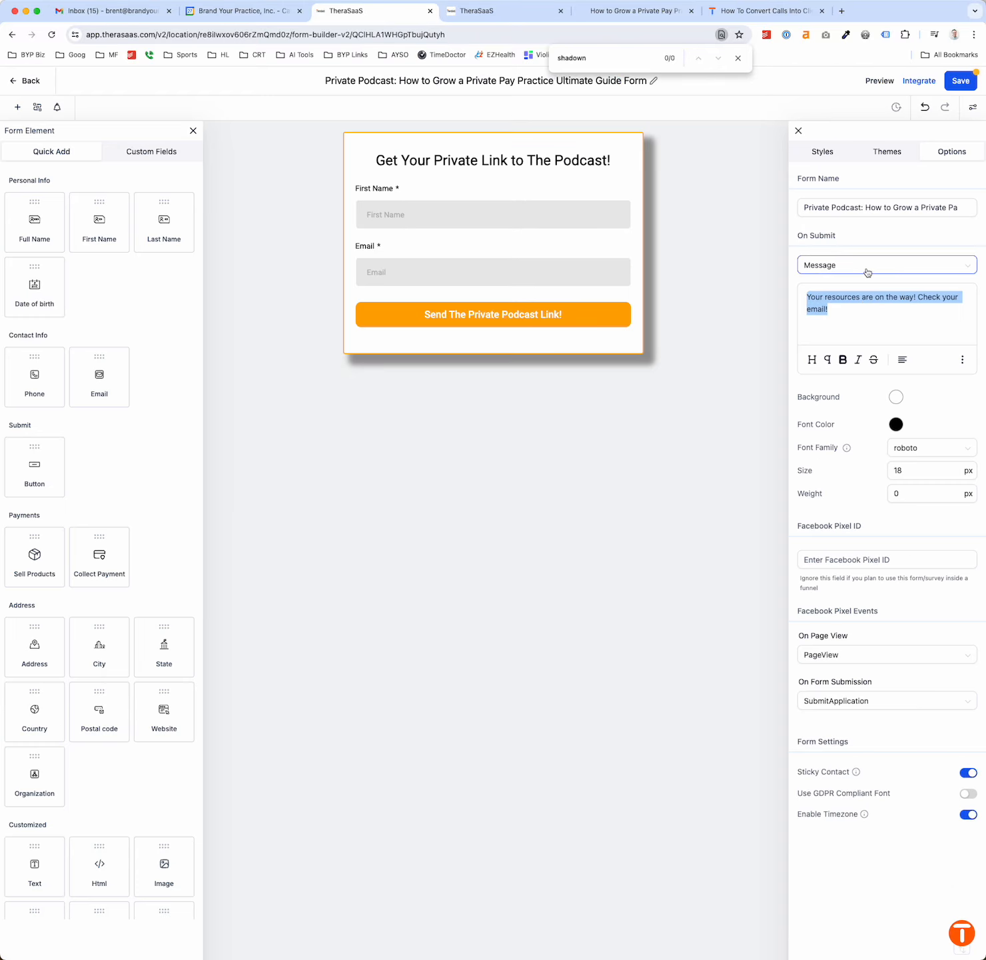
left_click(865, 270)
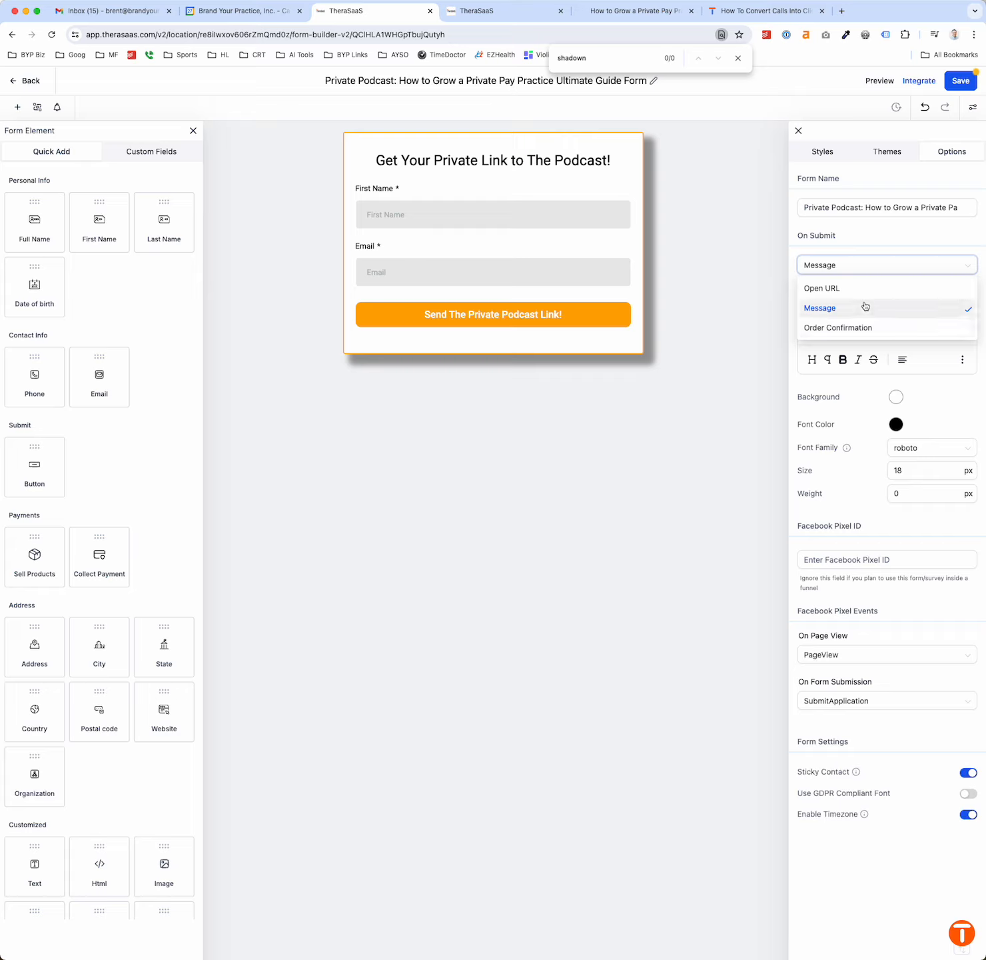
left_click(778, 261)
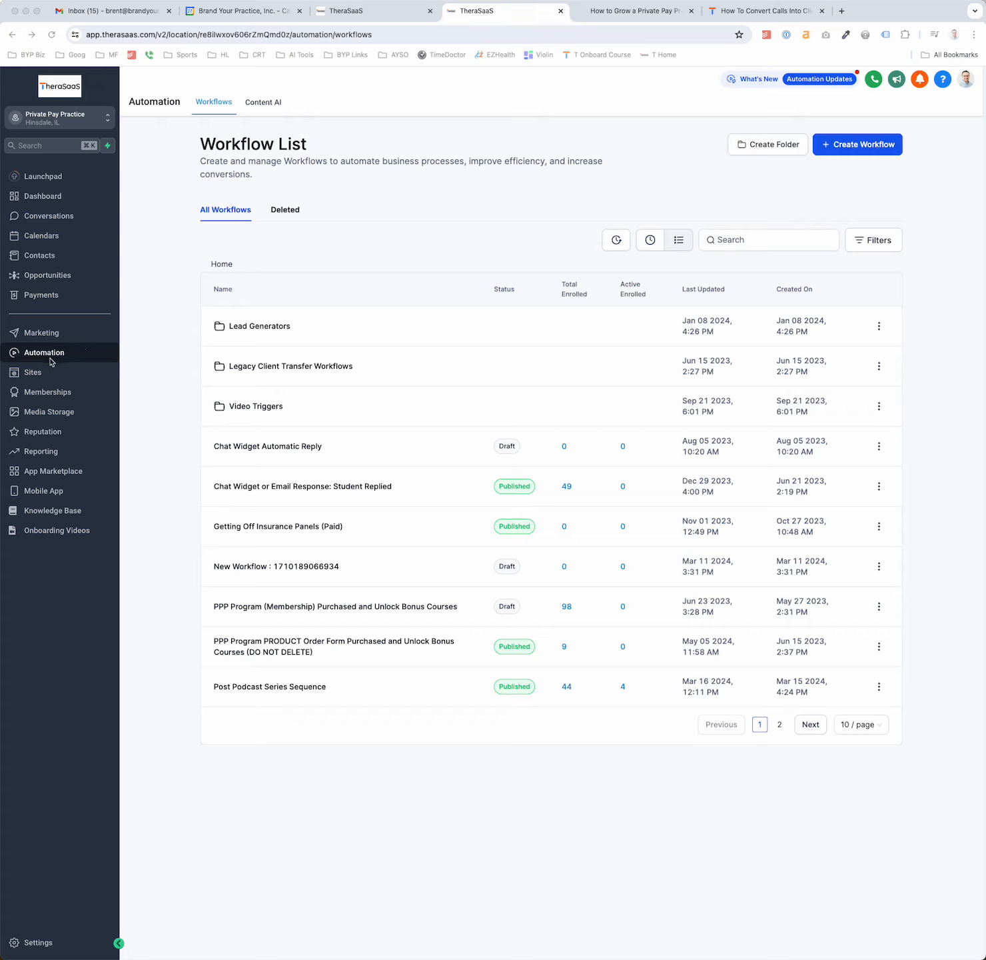
Open the "Ultimate Guide To Growing a Private Pay Practice" workflow from the Lead Generators folder in Automation
left_click(51, 352)
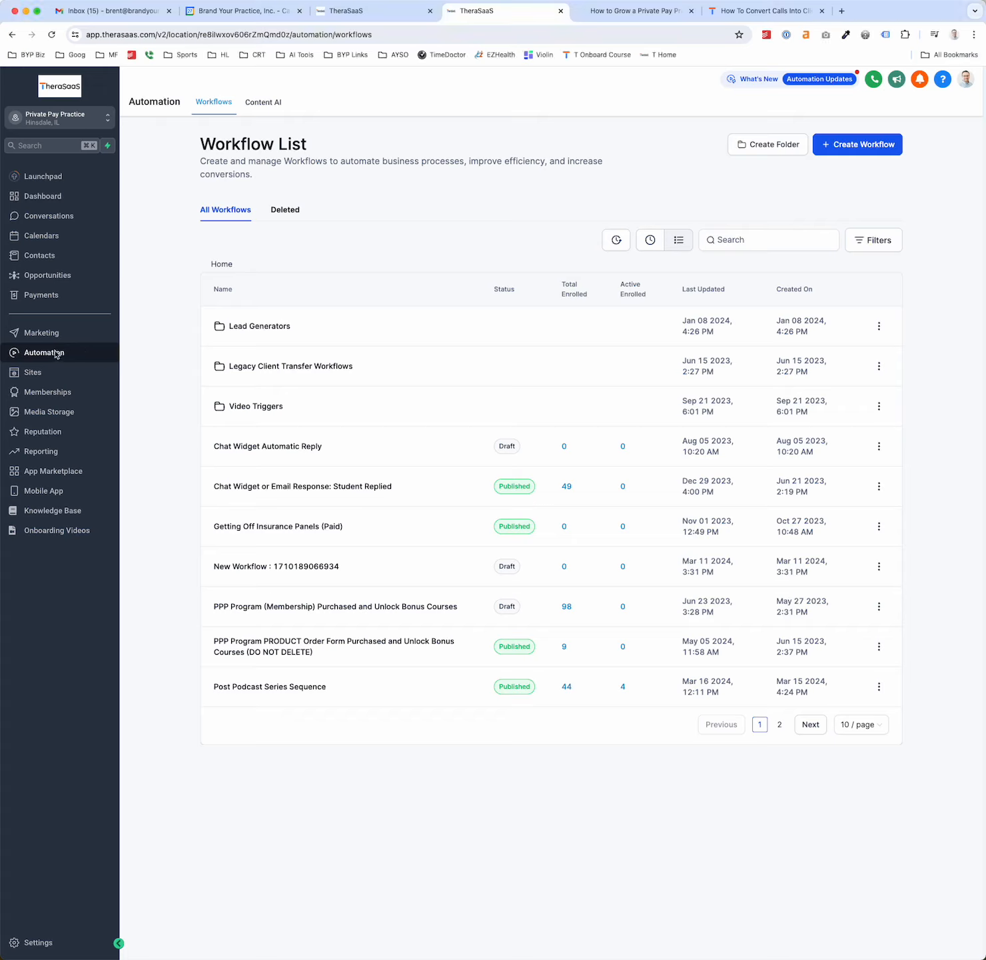
left_click(266, 327)
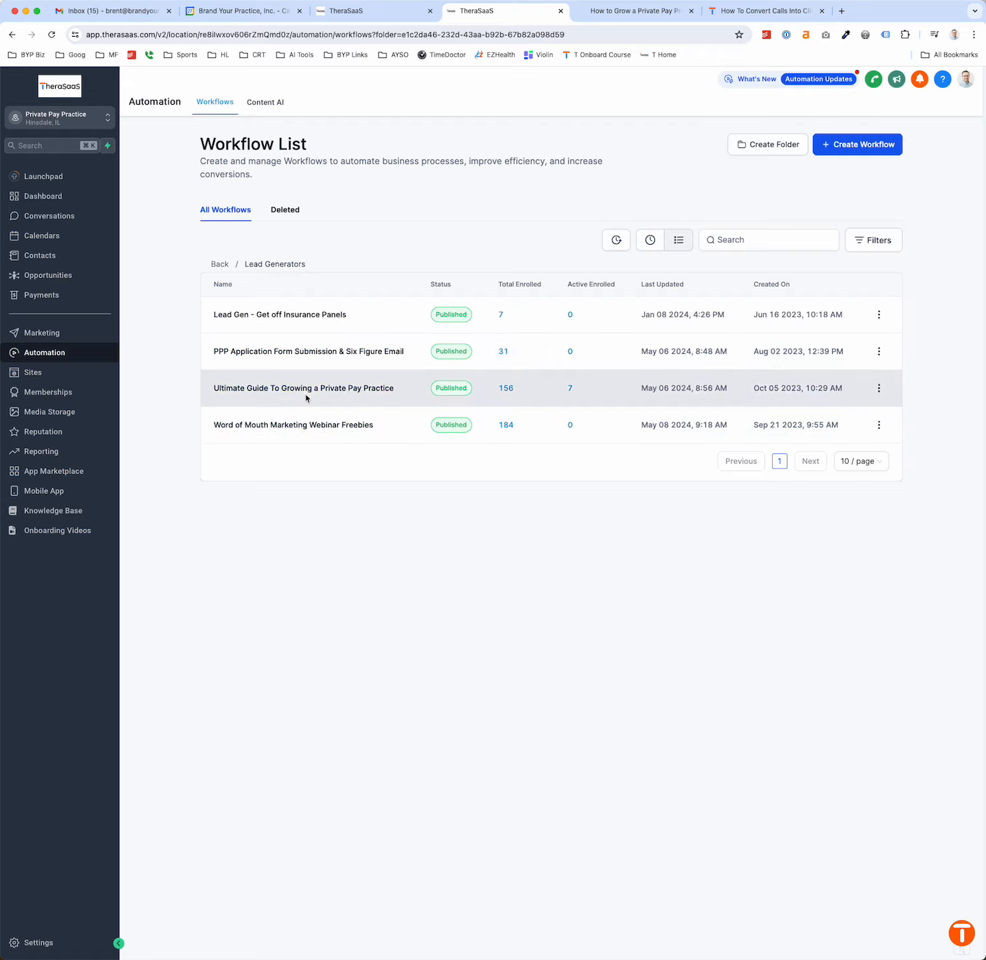
left_click(306, 391)
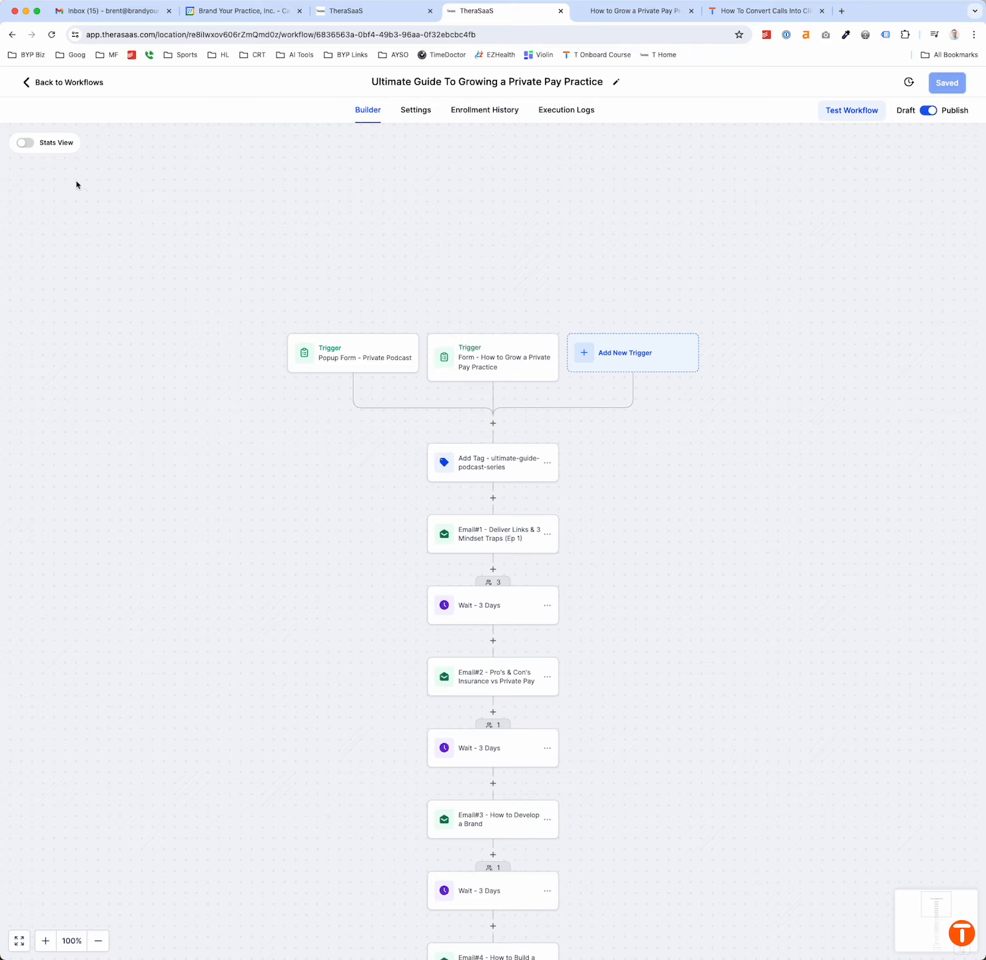
Examine the workflow's triggers and email statistics in Stats View, and return to the editable view
left_click(25, 143)
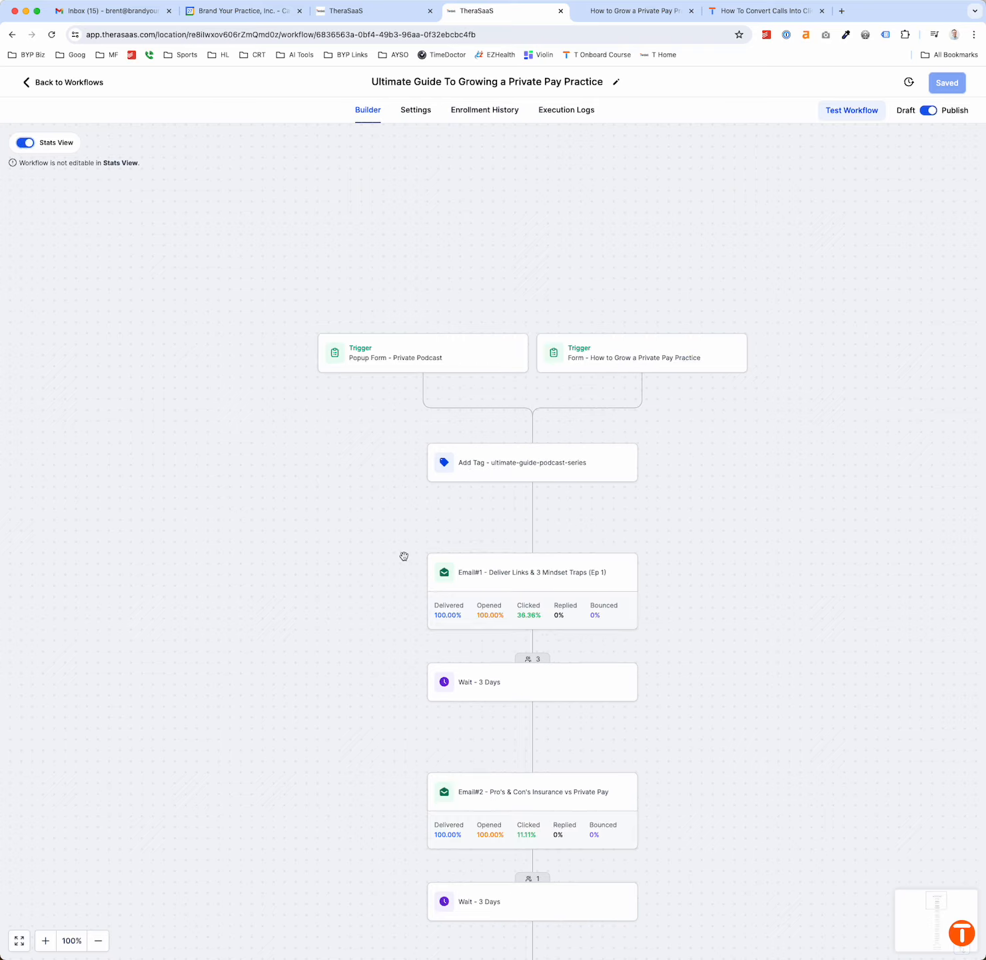
scroll(403, 554, "down", 1)
scroll(552, 555, "up", 5)
scroll(552, 555, "down", 5)
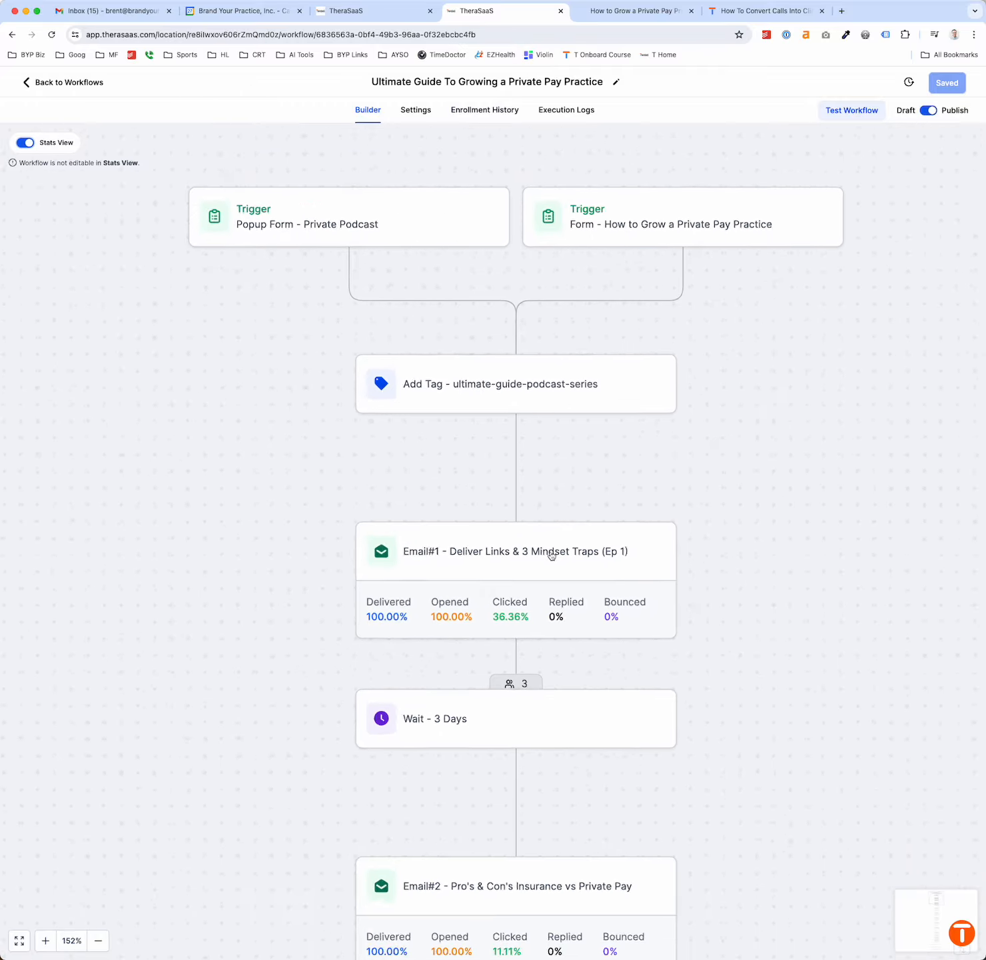
scroll(552, 555, "up", 1)
scroll(422, 348, "up", 2)
scroll(423, 348, "up", 1)
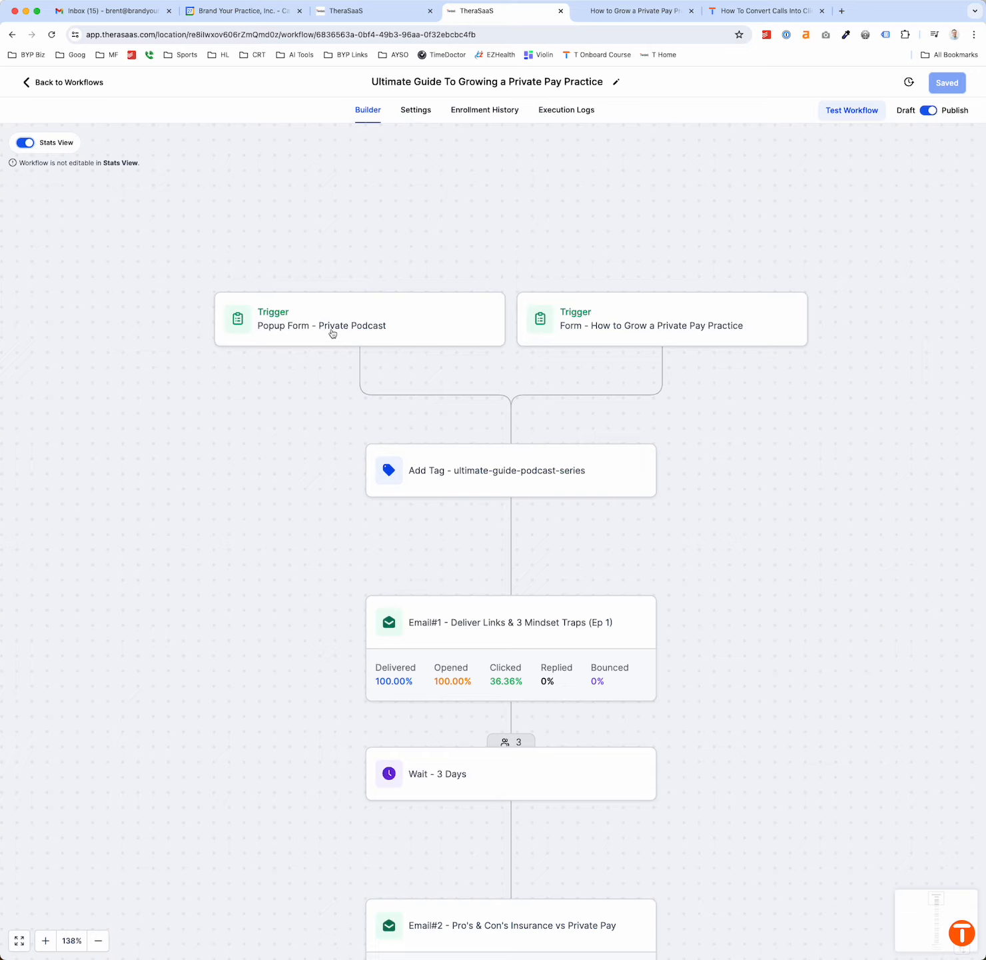
left_click(29, 143)
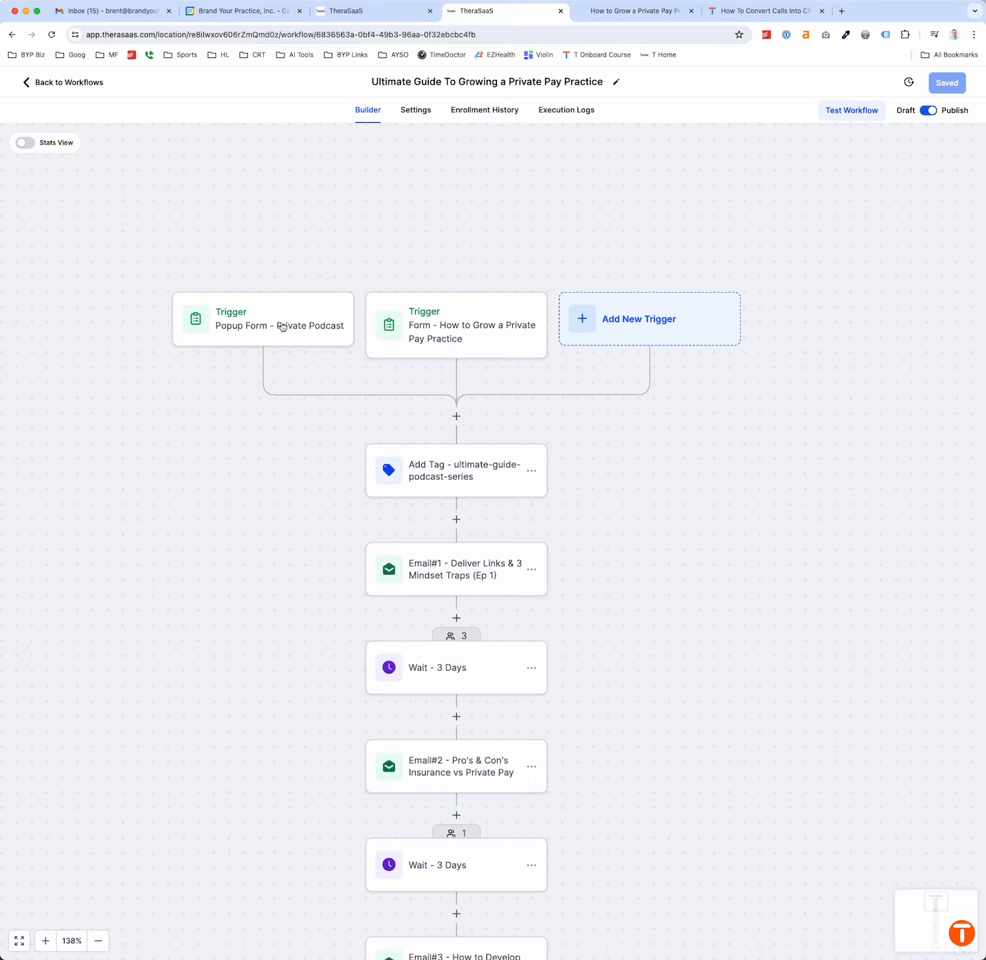
Open the "Form - How to Grow a Private Pay Practice" trigger and compare its form filter with the form's name in the form builder
left_click(429, 344)
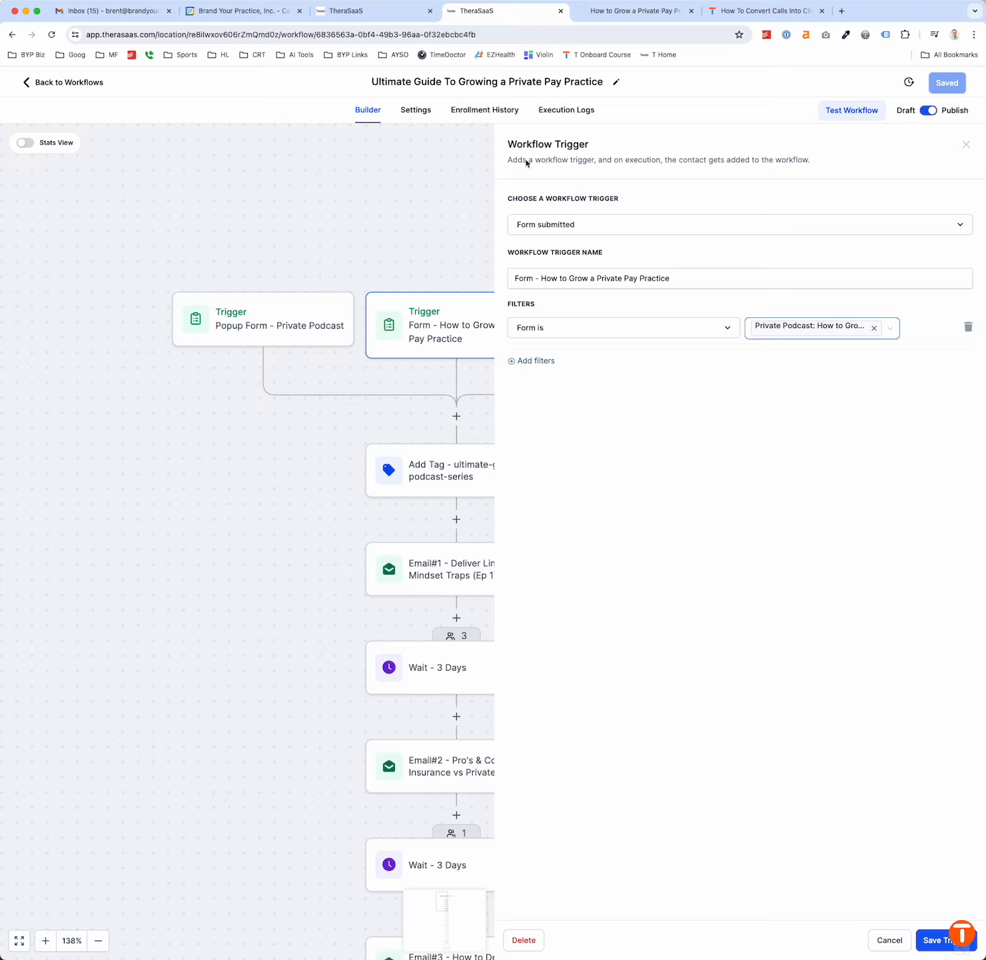
left_click(392, 15)
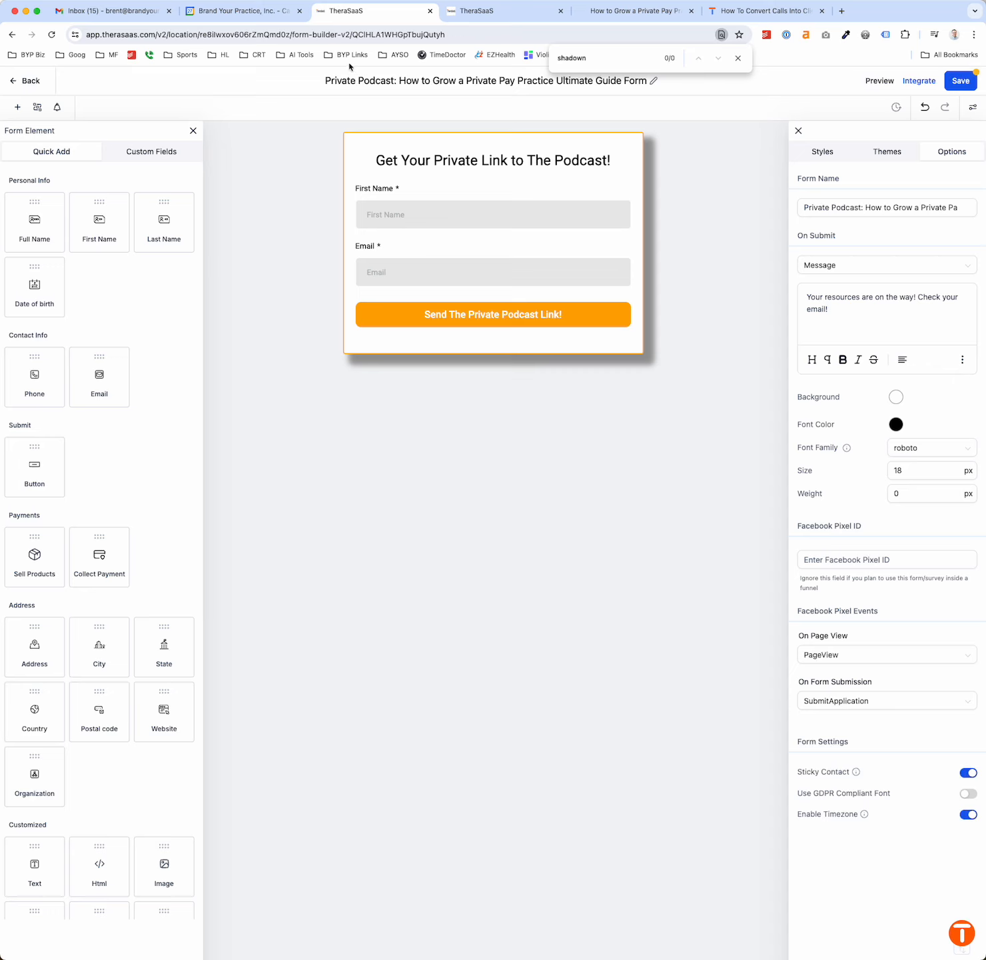
left_click(475, 13)
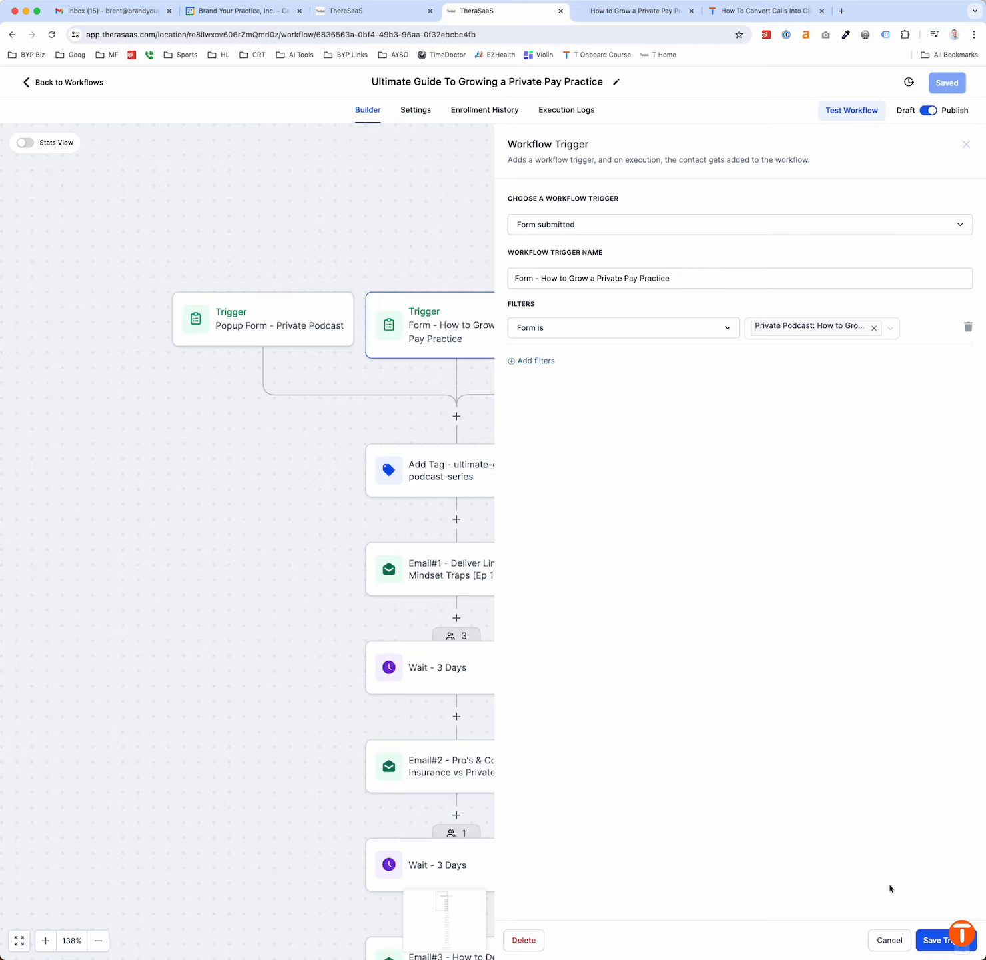
Close the trigger and inspect the "Add Tag - ultimate-guide-podcast-series" action's tag options, leaving the action unchanged
left_click(876, 940)
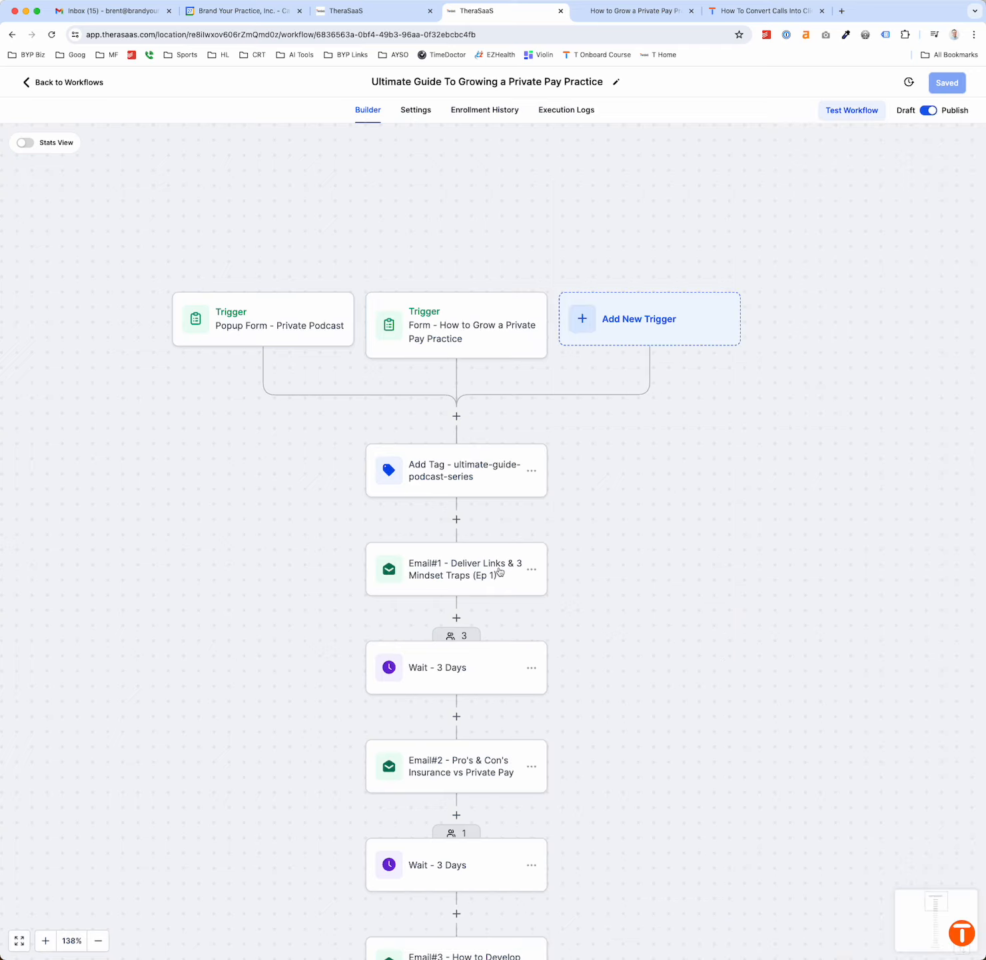
left_click(457, 474)
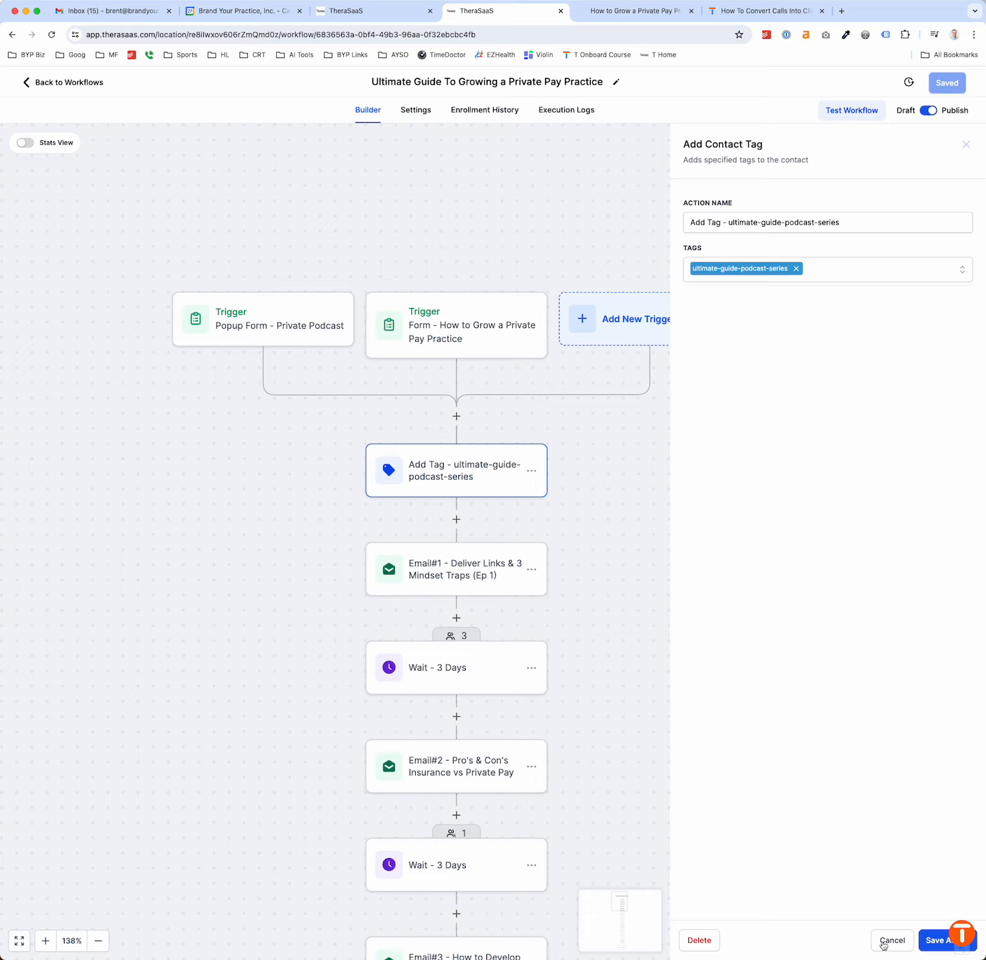
left_click(845, 275)
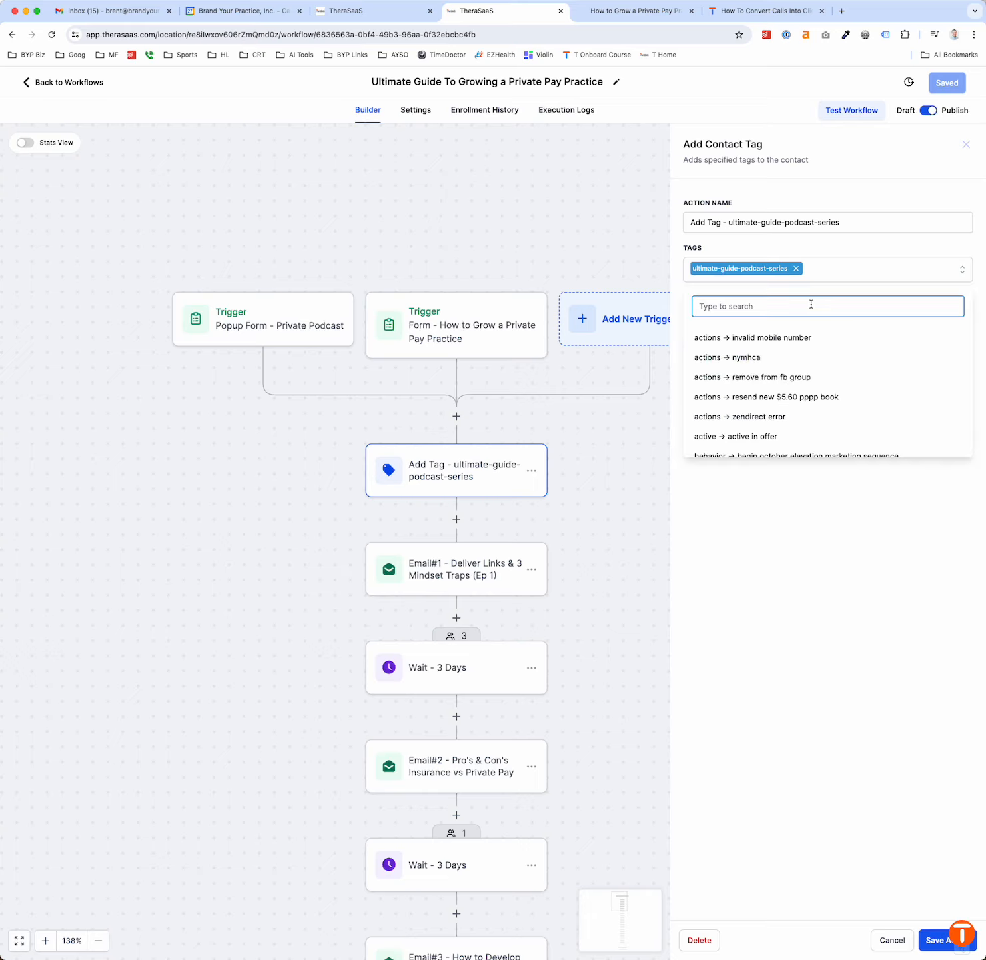
left_click(836, 554)
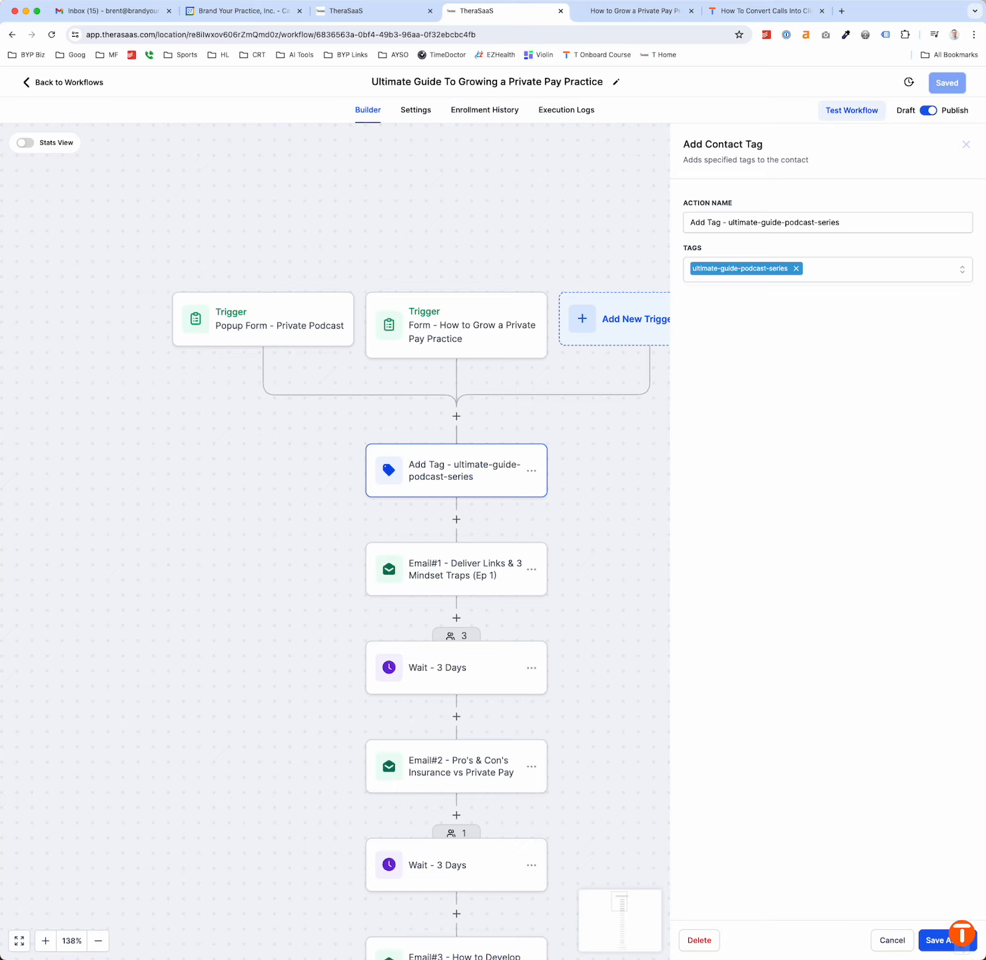
left_click(892, 940)
Open the "Email#1 - Deliver Links & 3 Mindset Traps (Ep 1)" action and view its template in the email editor
left_click(446, 580)
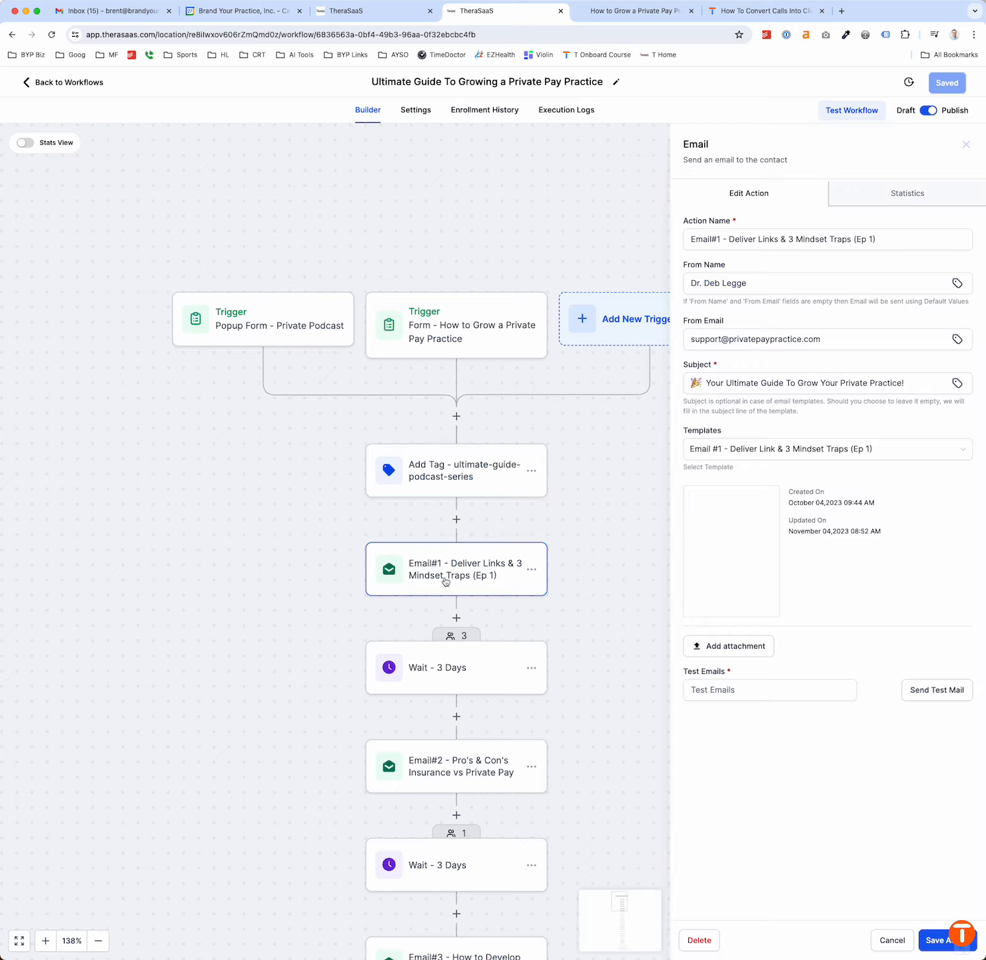
scroll(447, 580, "down", 4)
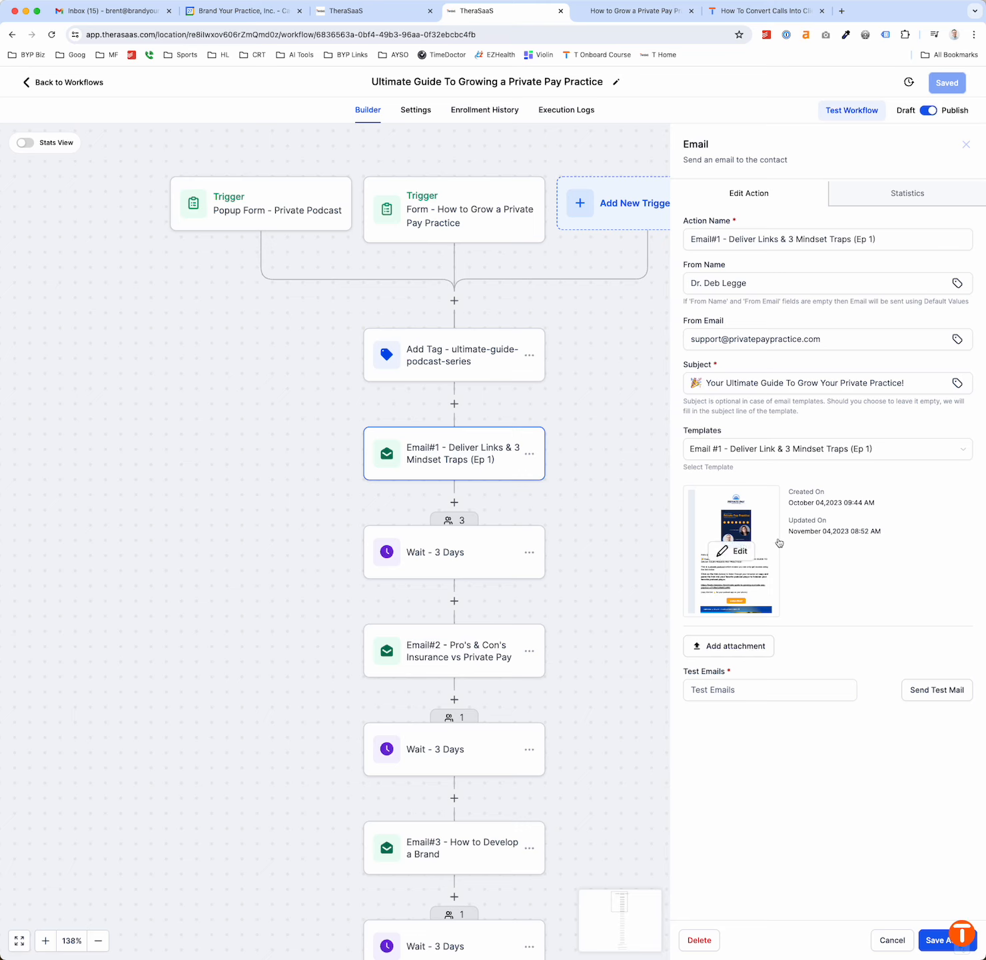
left_click(737, 552)
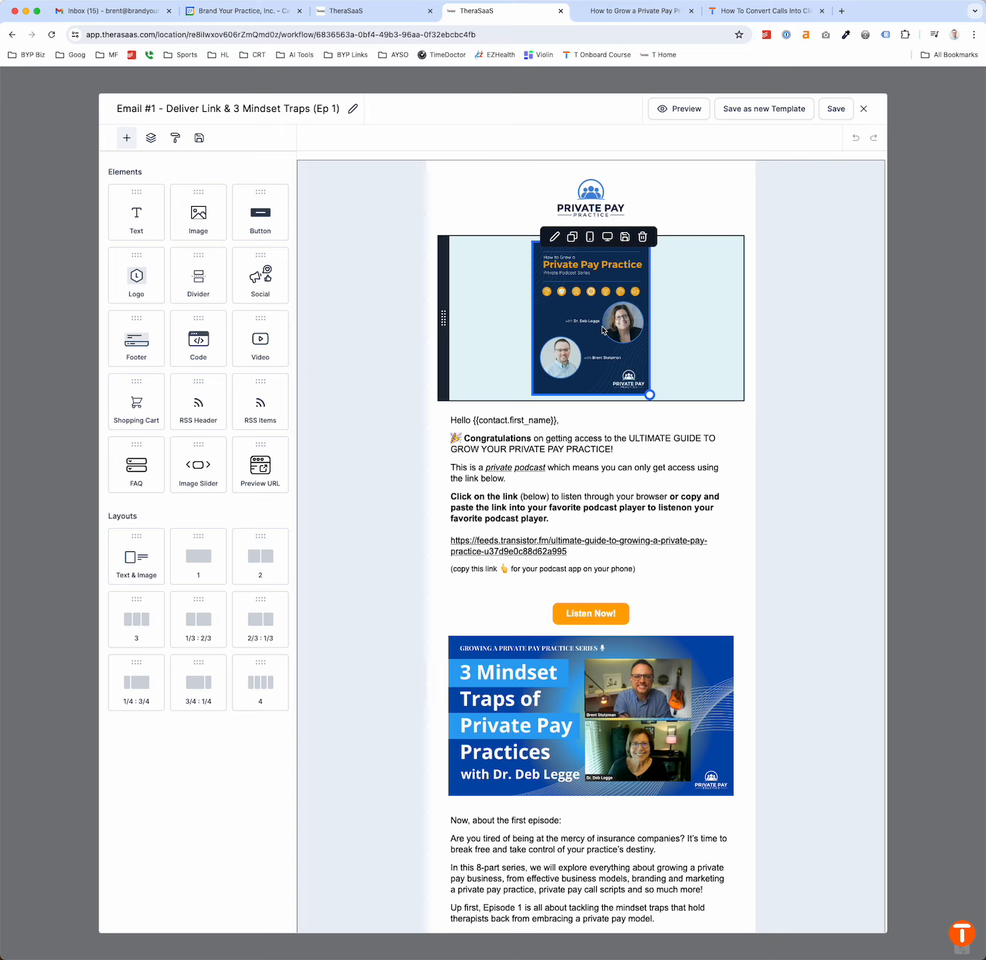
left_click(864, 108)
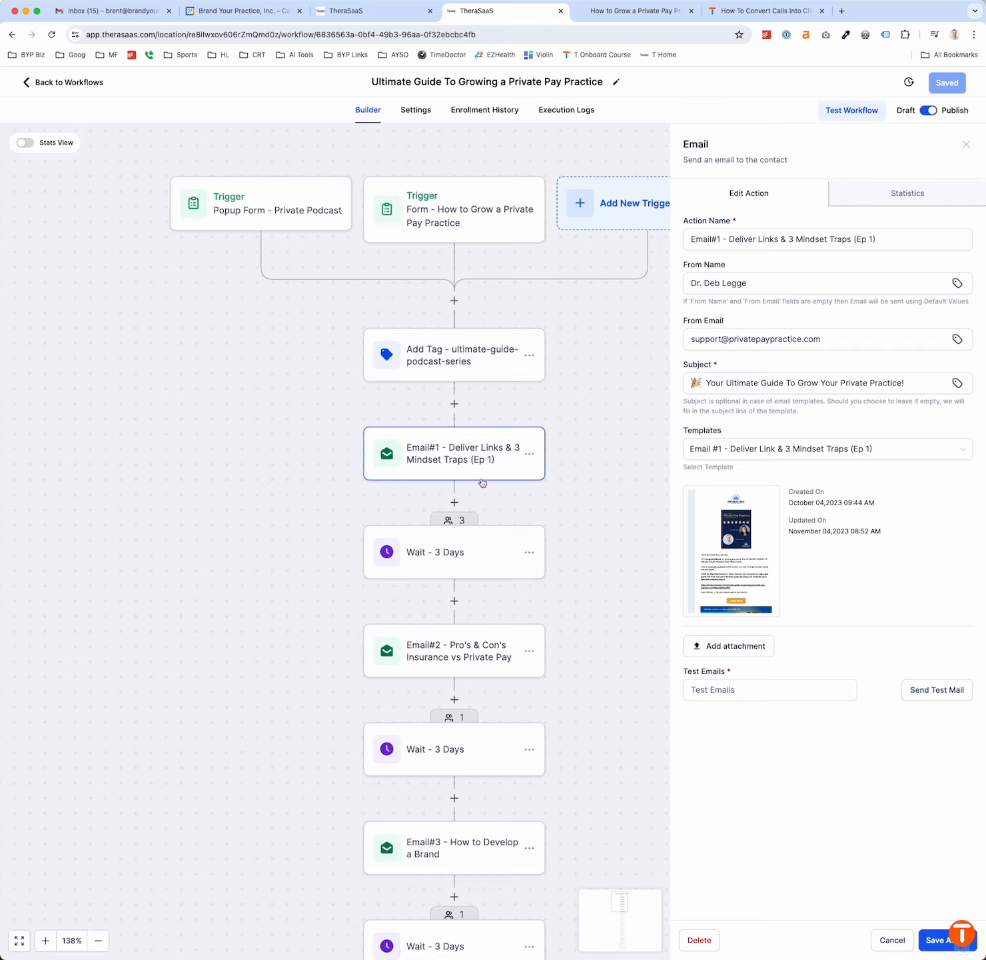
Try adding a Send Email action after Email#1, check the available templates, and cancel it
left_click(454, 501)
type("email")
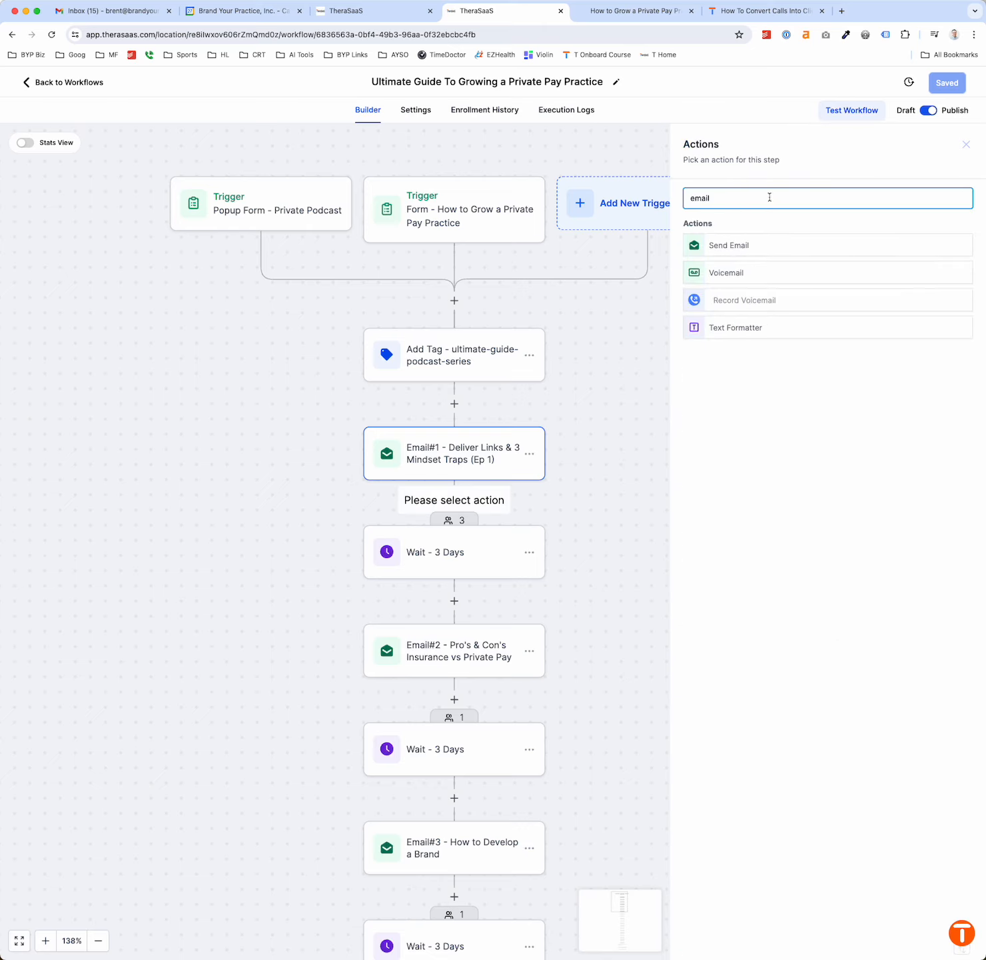
left_click(744, 246)
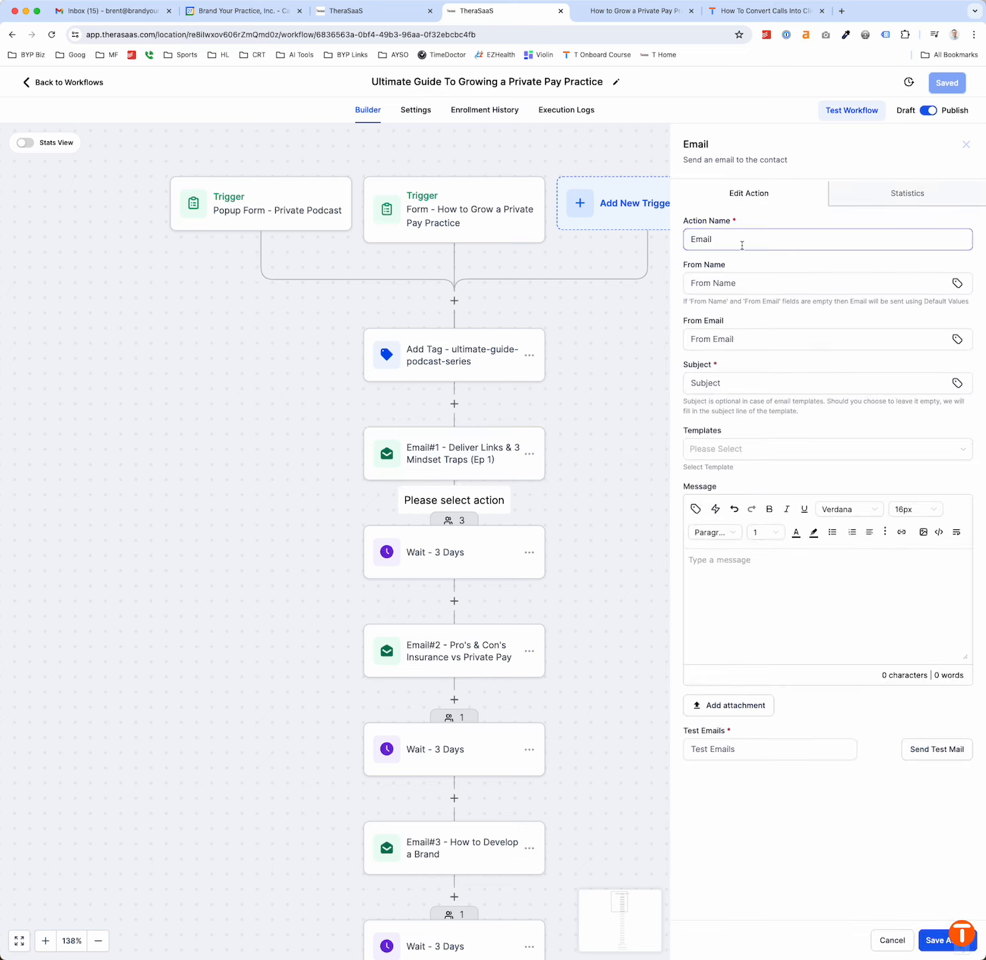
left_click(718, 451)
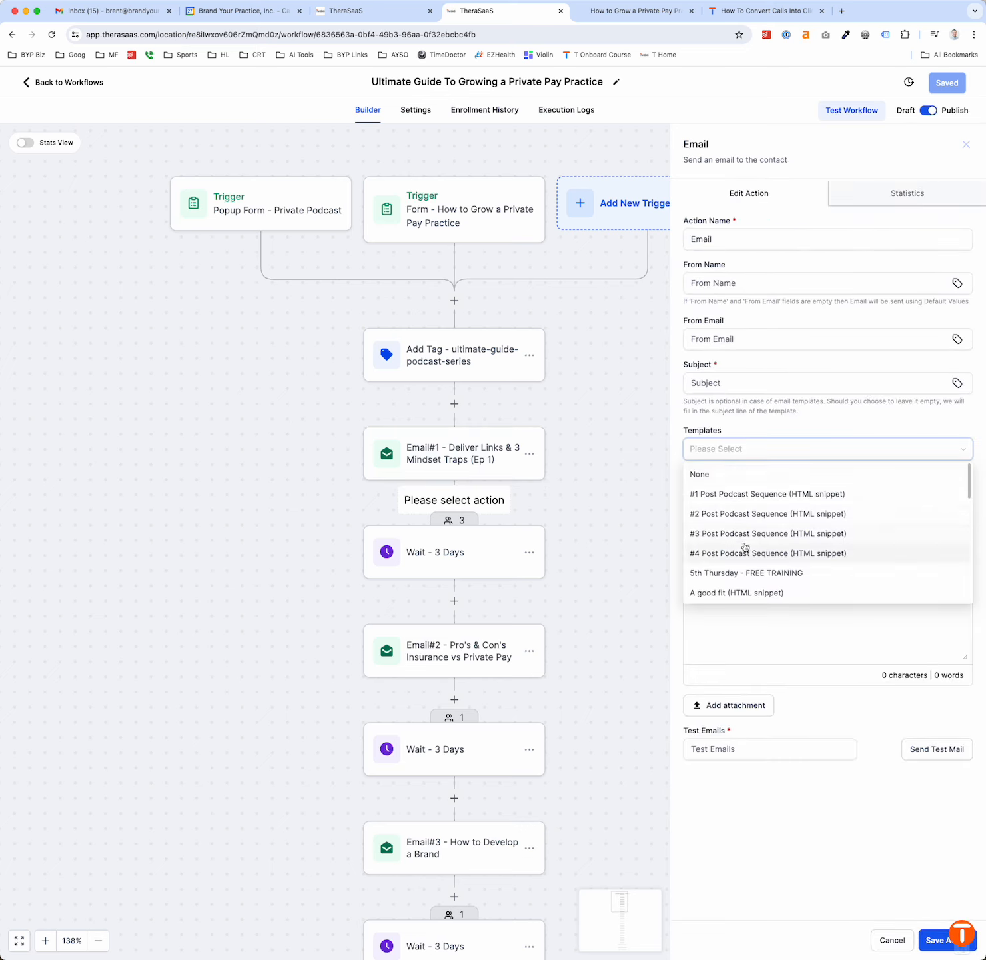
left_click(891, 940)
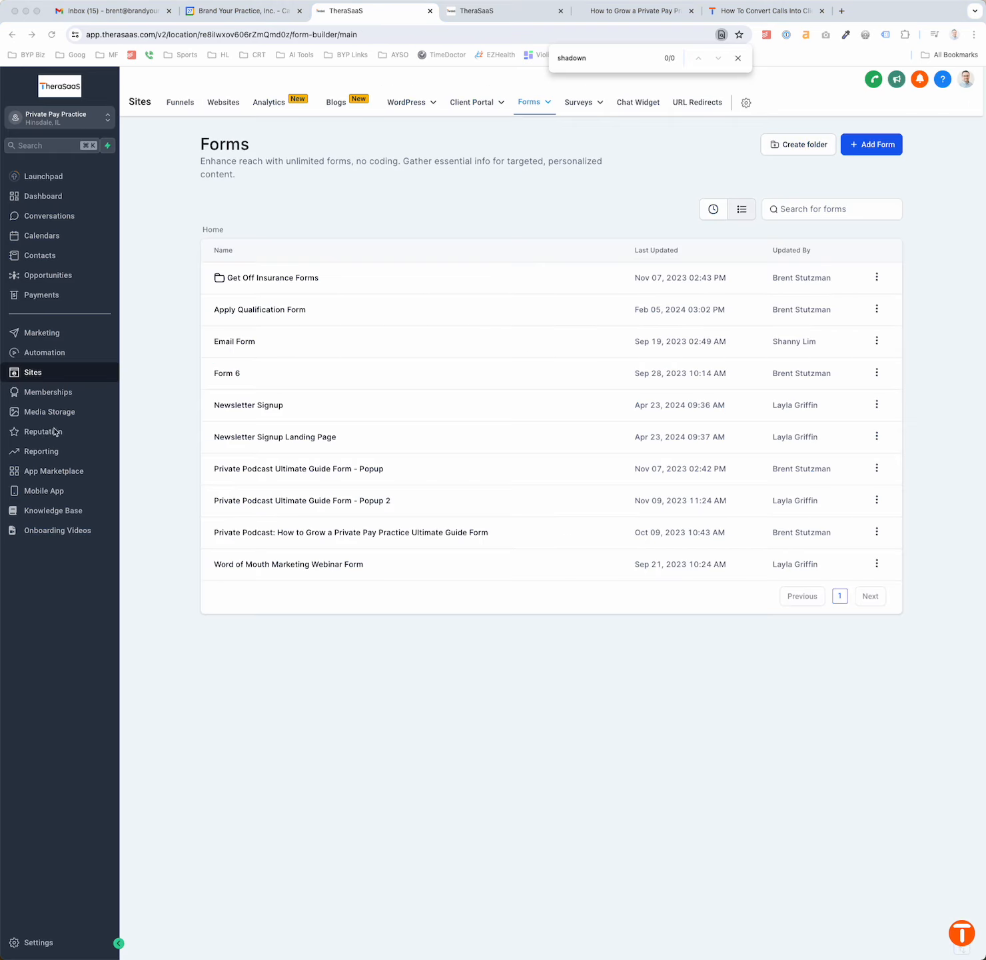
Open the "Email #1 - Deliver Link & 3 Mindset Traps (Ep 1)" marketing email template from the "Ultimate Guide Podcast Series: Growing a Private Practice" folder
left_click(55, 337)
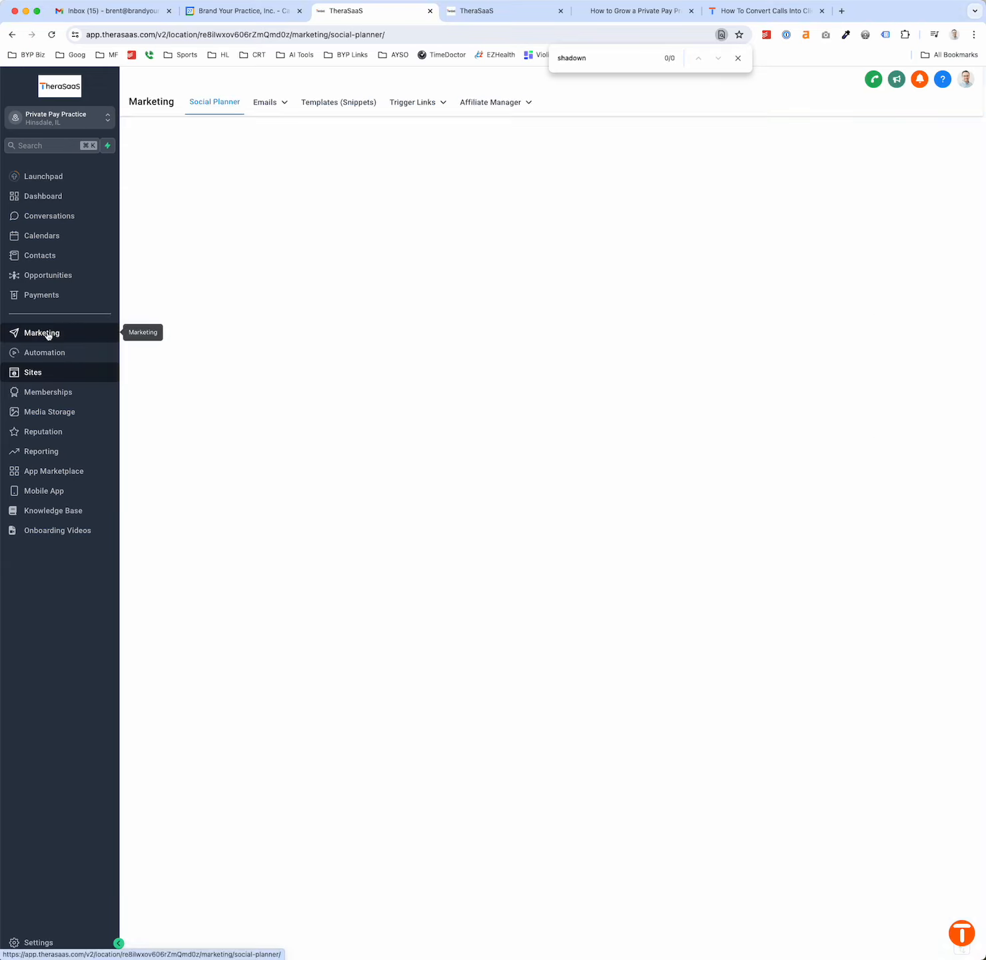
mouse_move(269, 104)
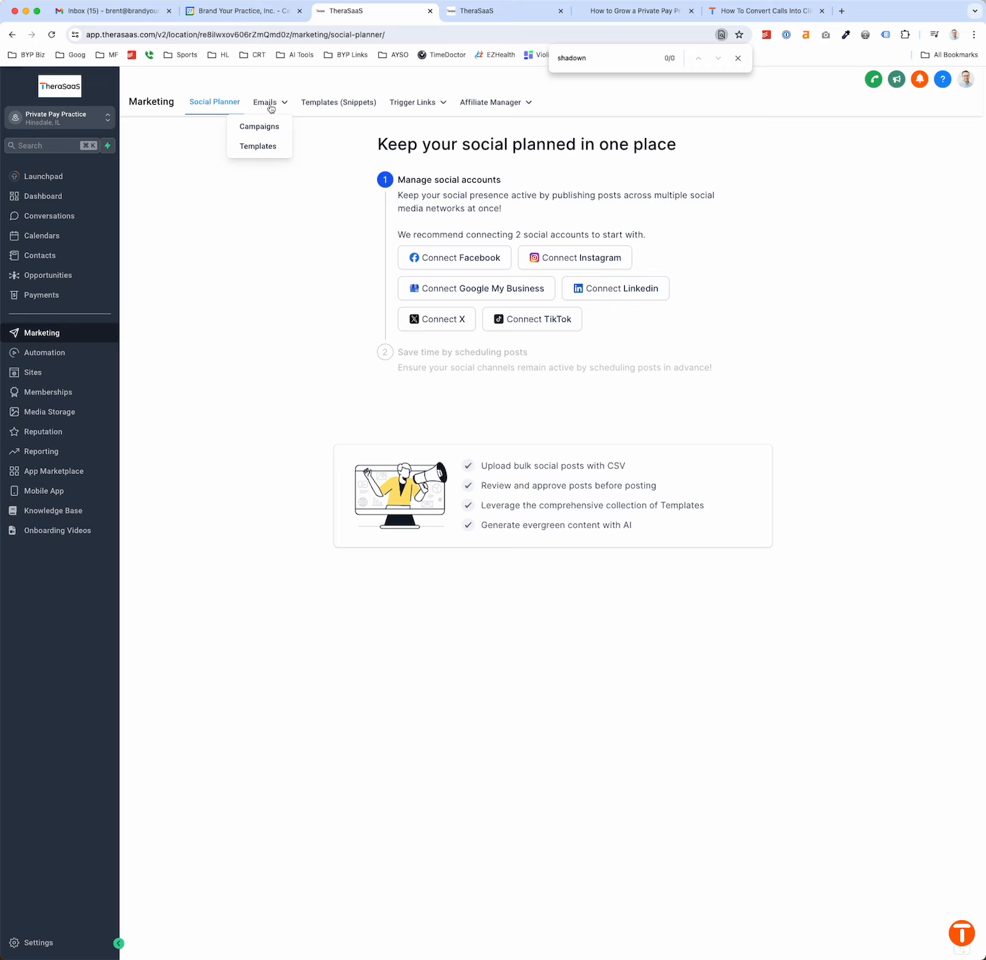
left_click(264, 147)
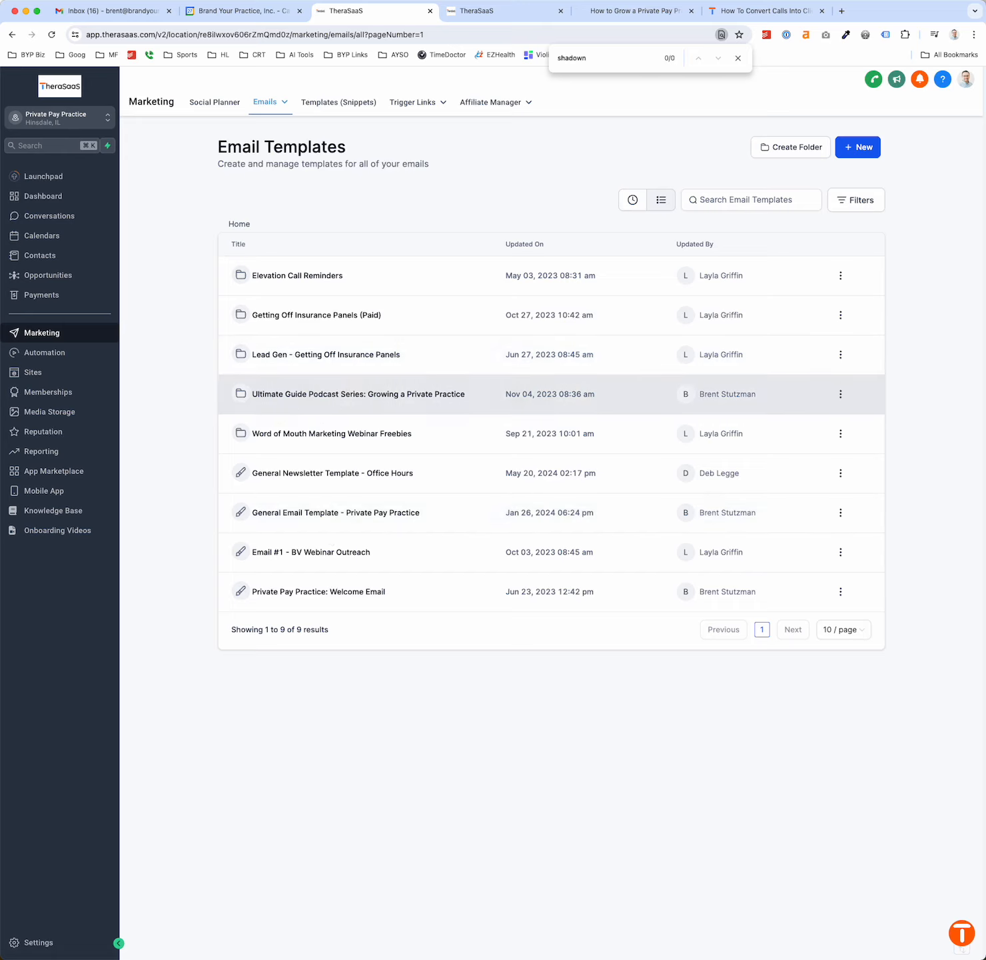
left_click(339, 394)
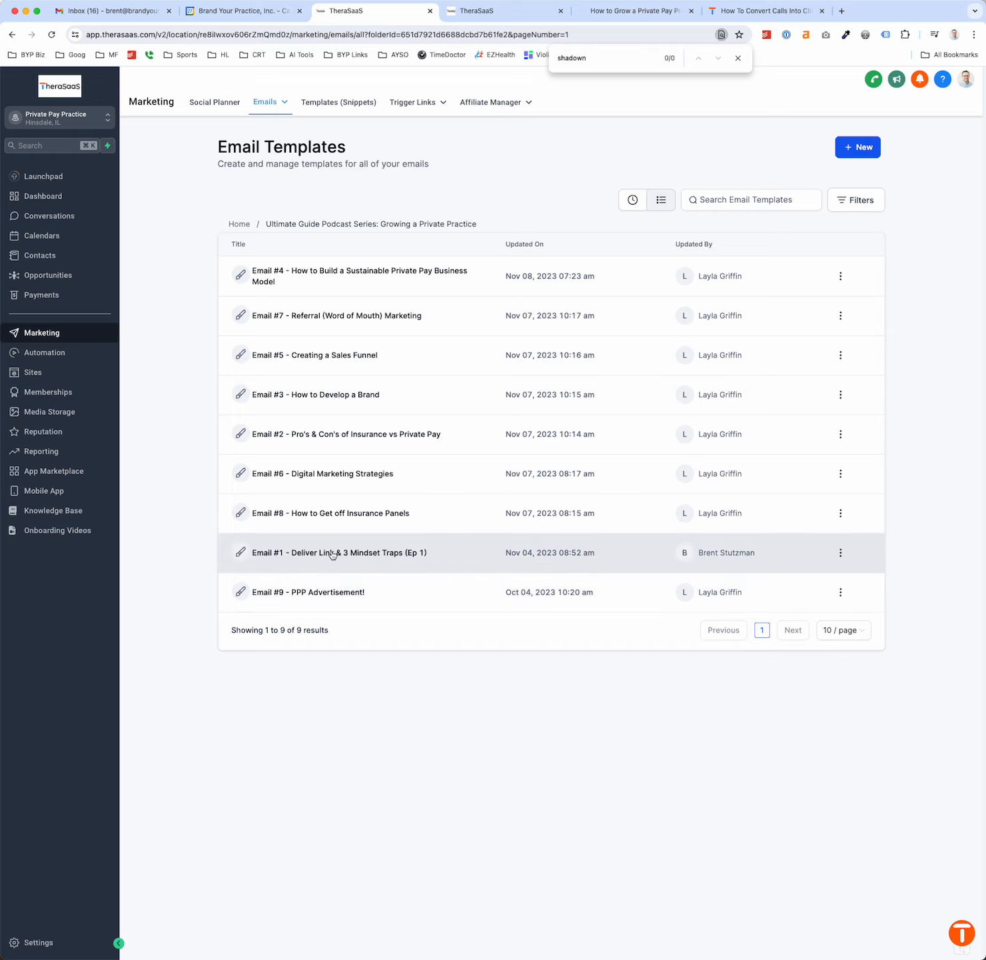
left_click(332, 554)
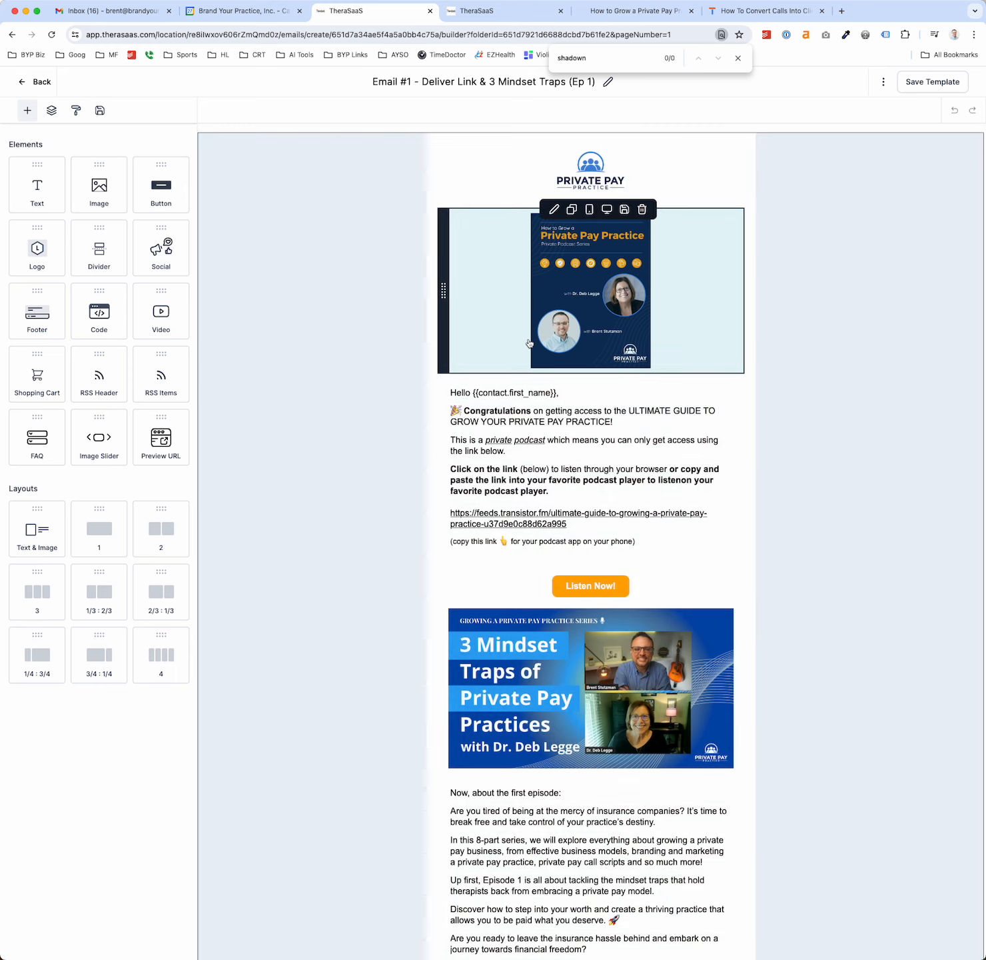
Examine the Email #1 template's image, text and button blocks alongside the available builder elements
mouse_move(95, 186)
left_mouse_down()
mouse_move(636, 255)
mouse_move(103, 167)
mouse_move(93, 185)
left_mouse_up()
left_click(570, 746)
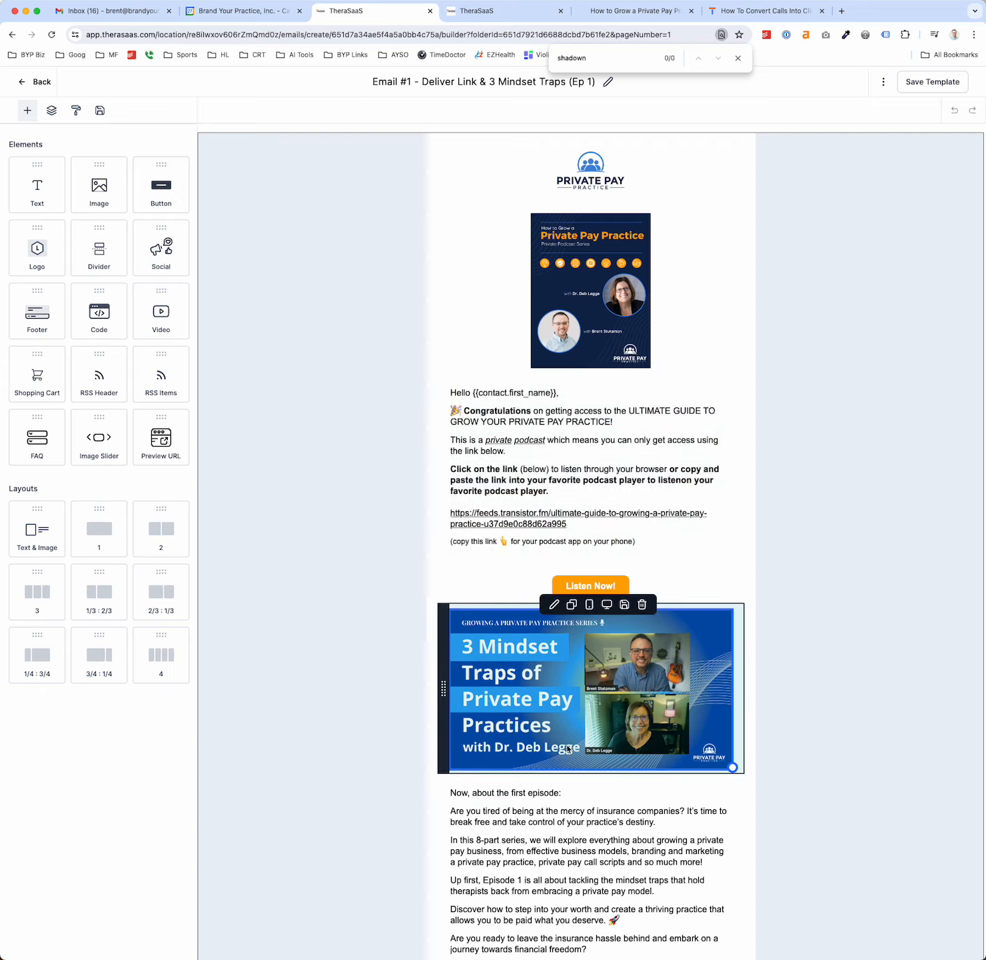
scroll(567, 749, "down", 6)
scroll(568, 748, "up", 6)
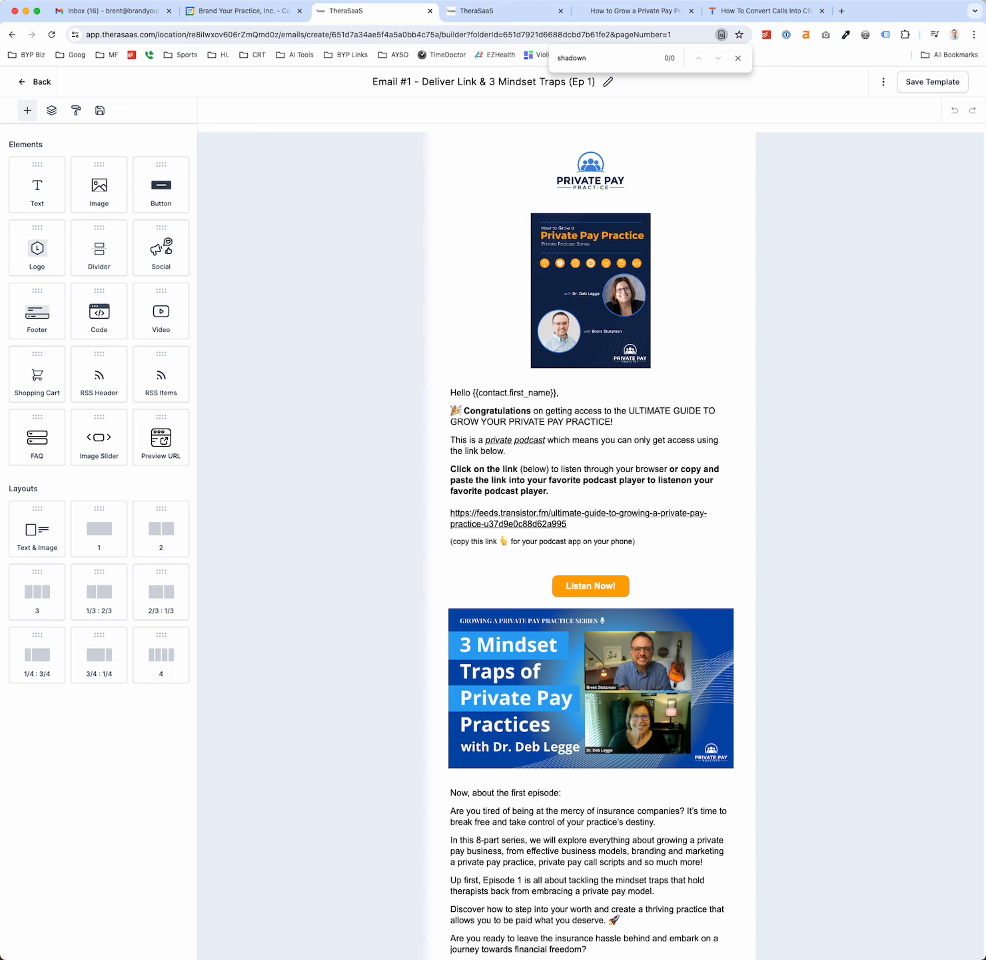
Return to the workflow and review Email#1's action name, sender, subject and template choice, keeping "Email #1 - Deliver Link & 3 Mindset Traps (Ep 1)"
key("ctrl+Tab")
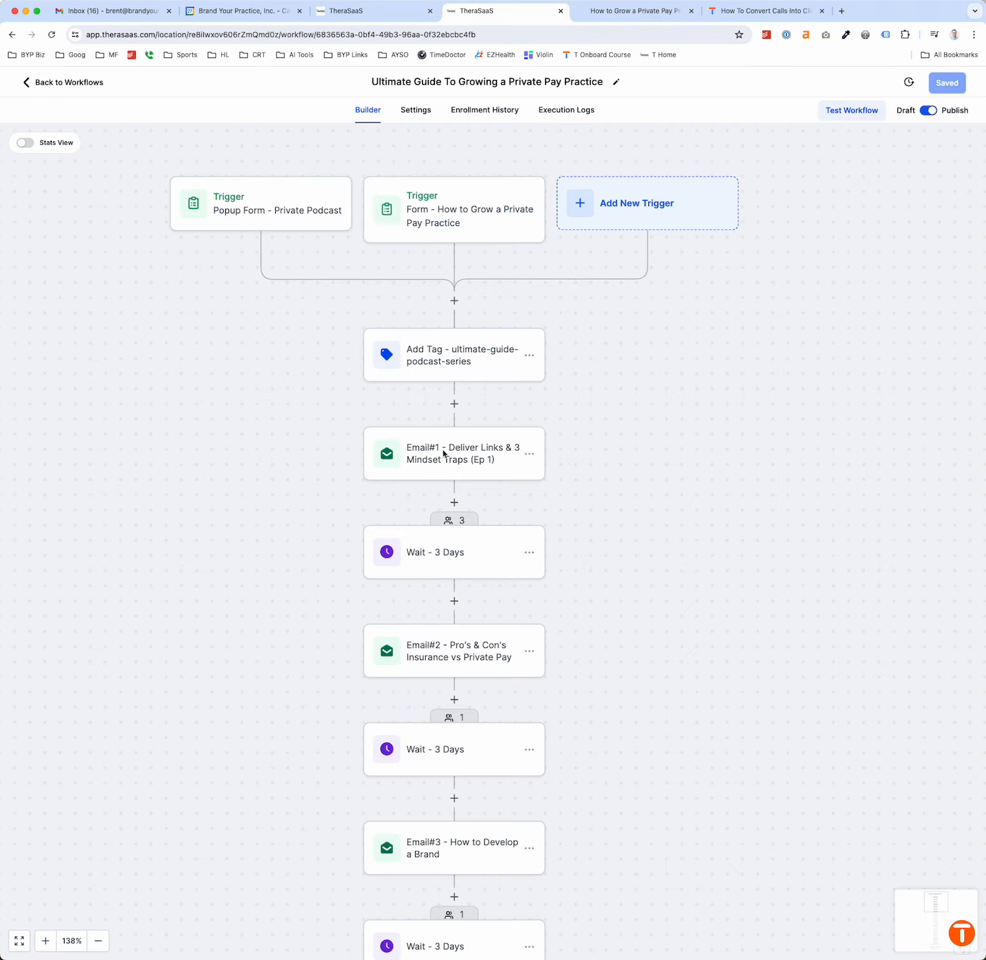
left_click(421, 454)
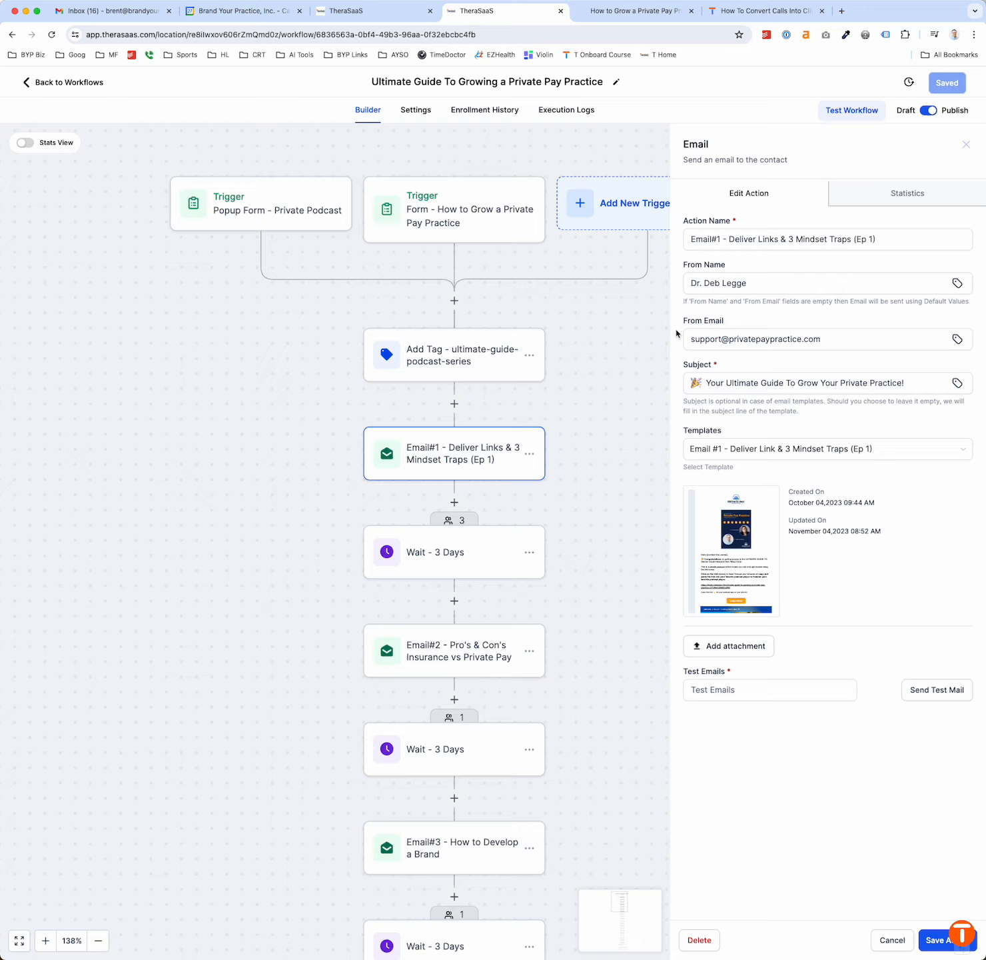
triple_click(702, 243)
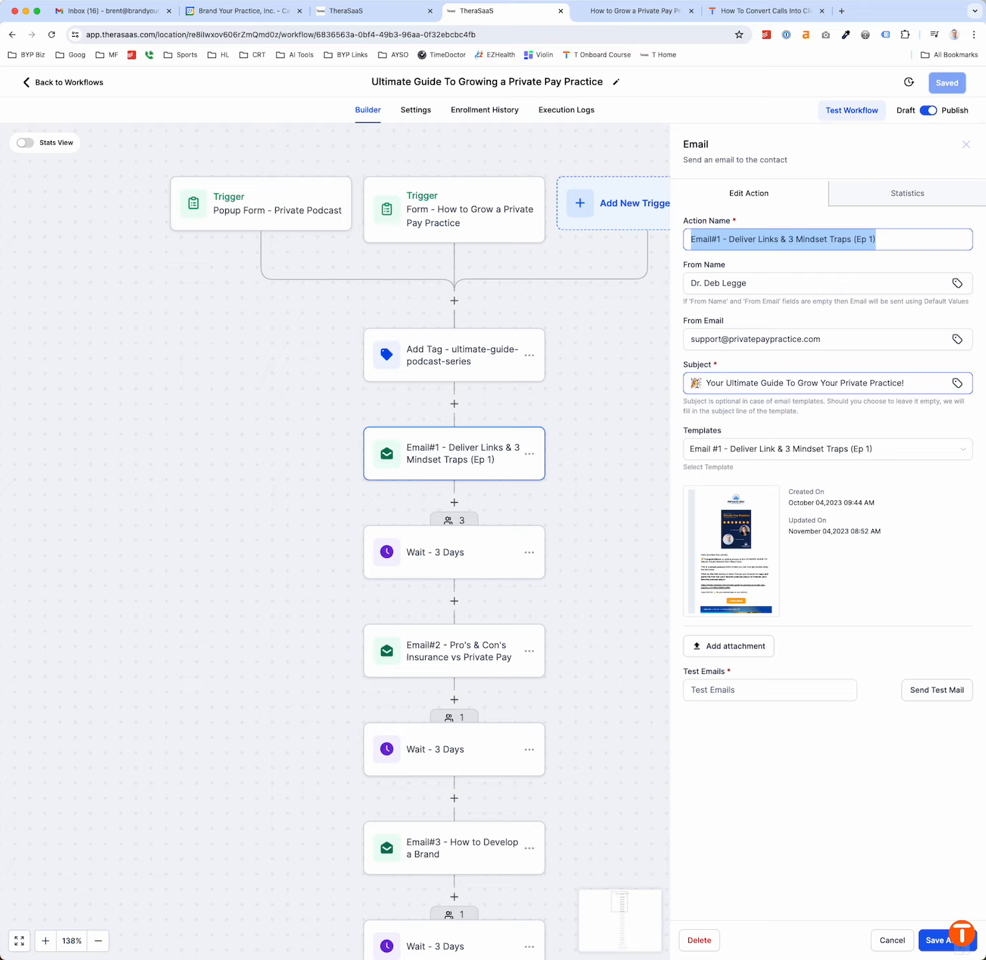
mouse_move(723, 550)
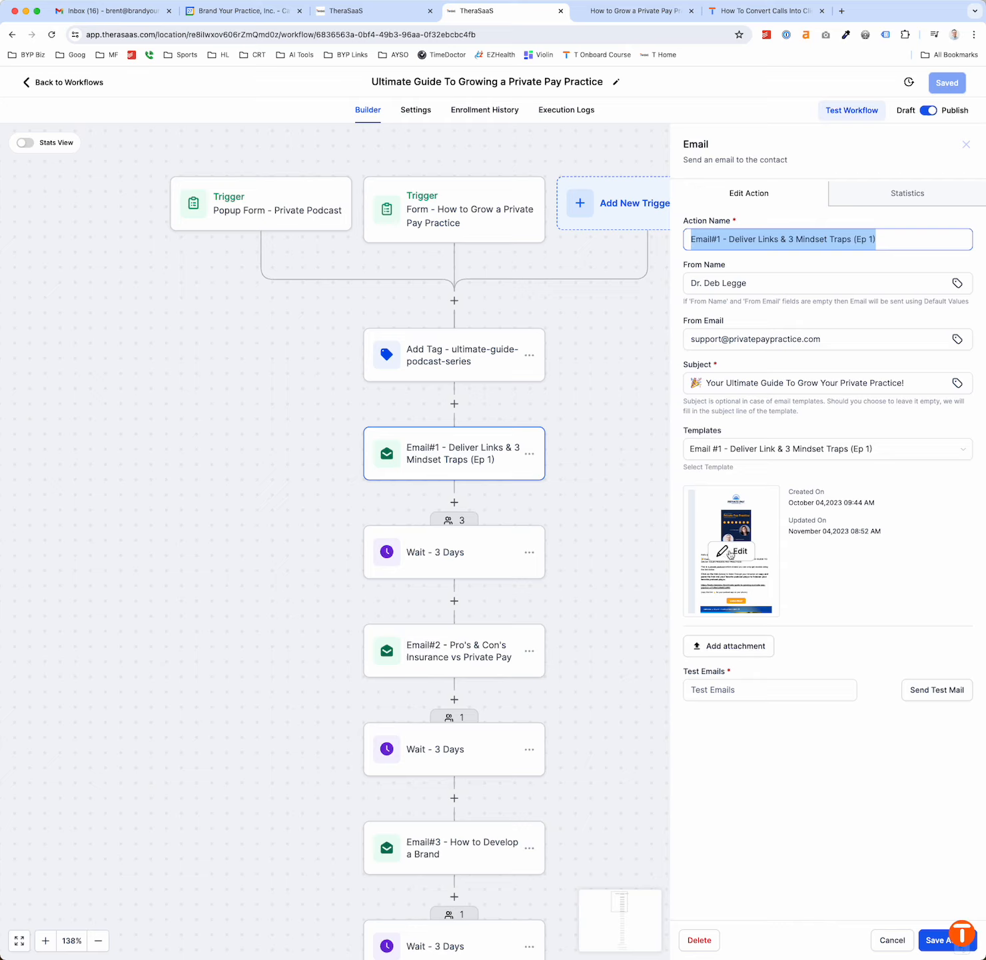
left_click(780, 451)
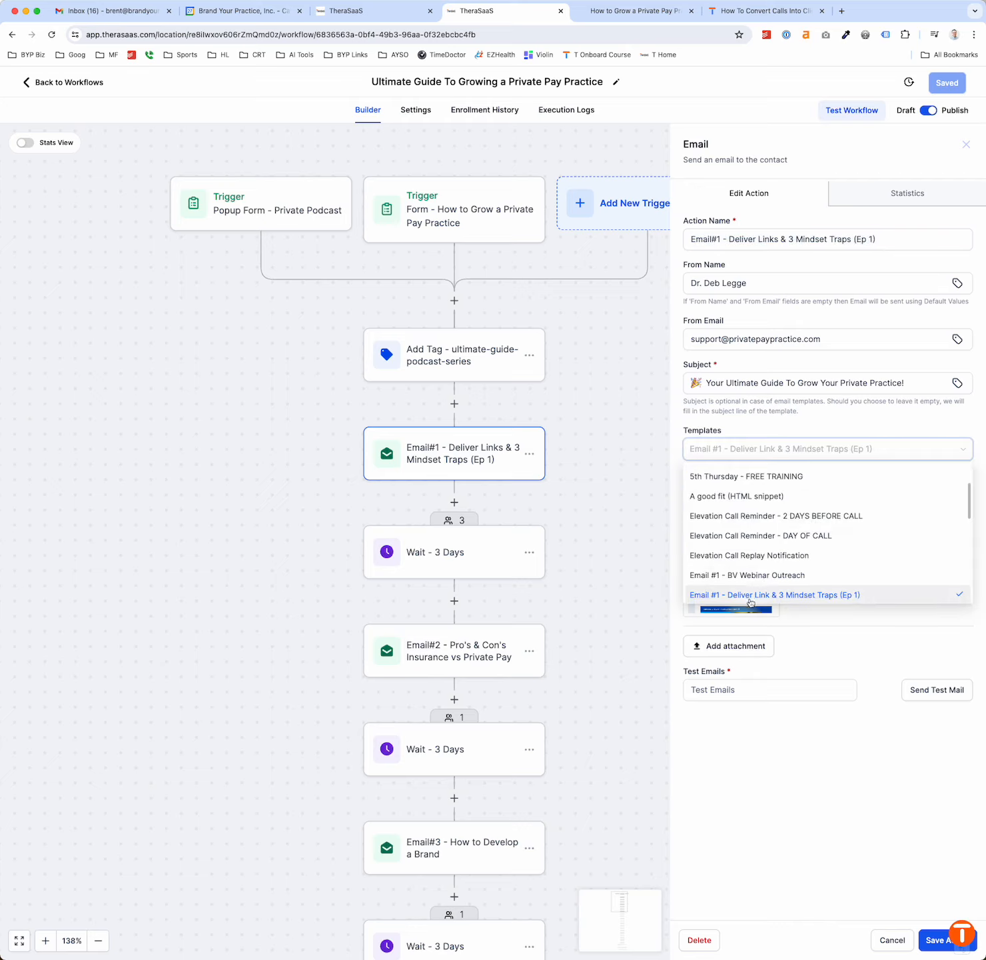
left_click(750, 597)
Open Email#1's selected template for editing, read through its content, and close it without changes
left_click(743, 550)
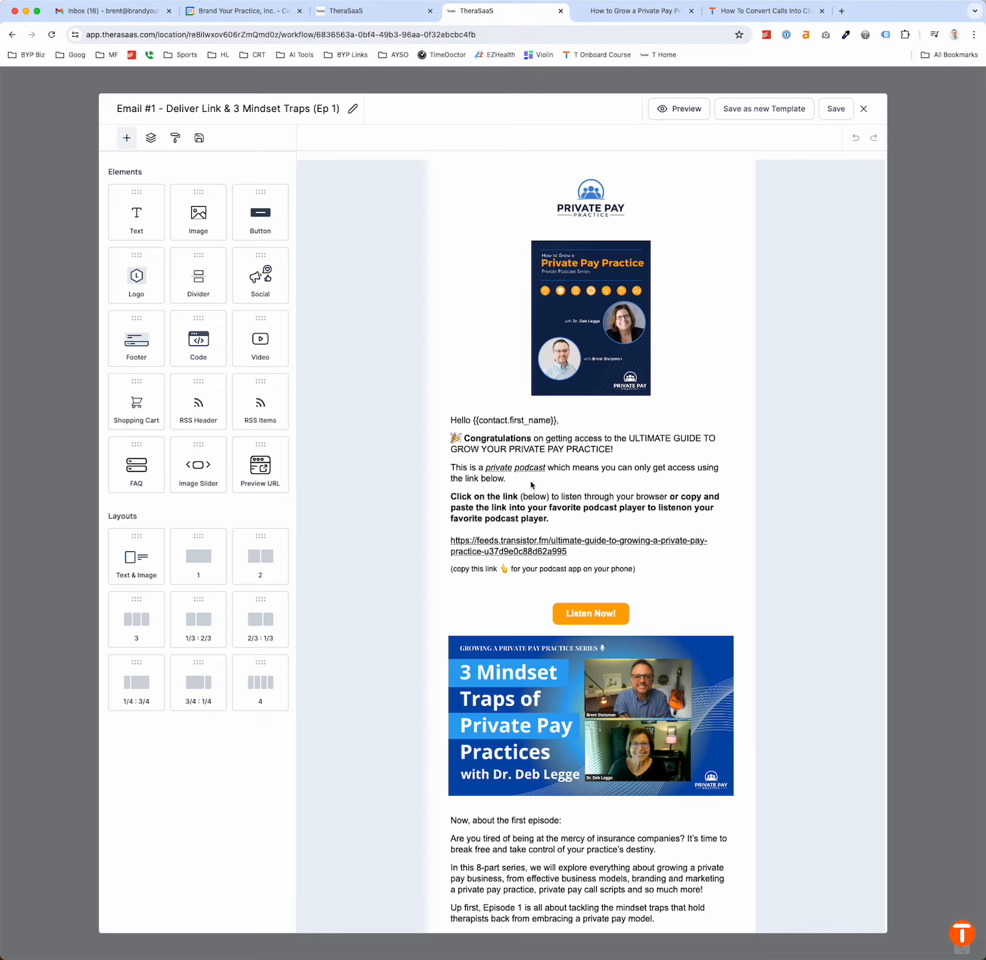
scroll(531, 485, "down", 6)
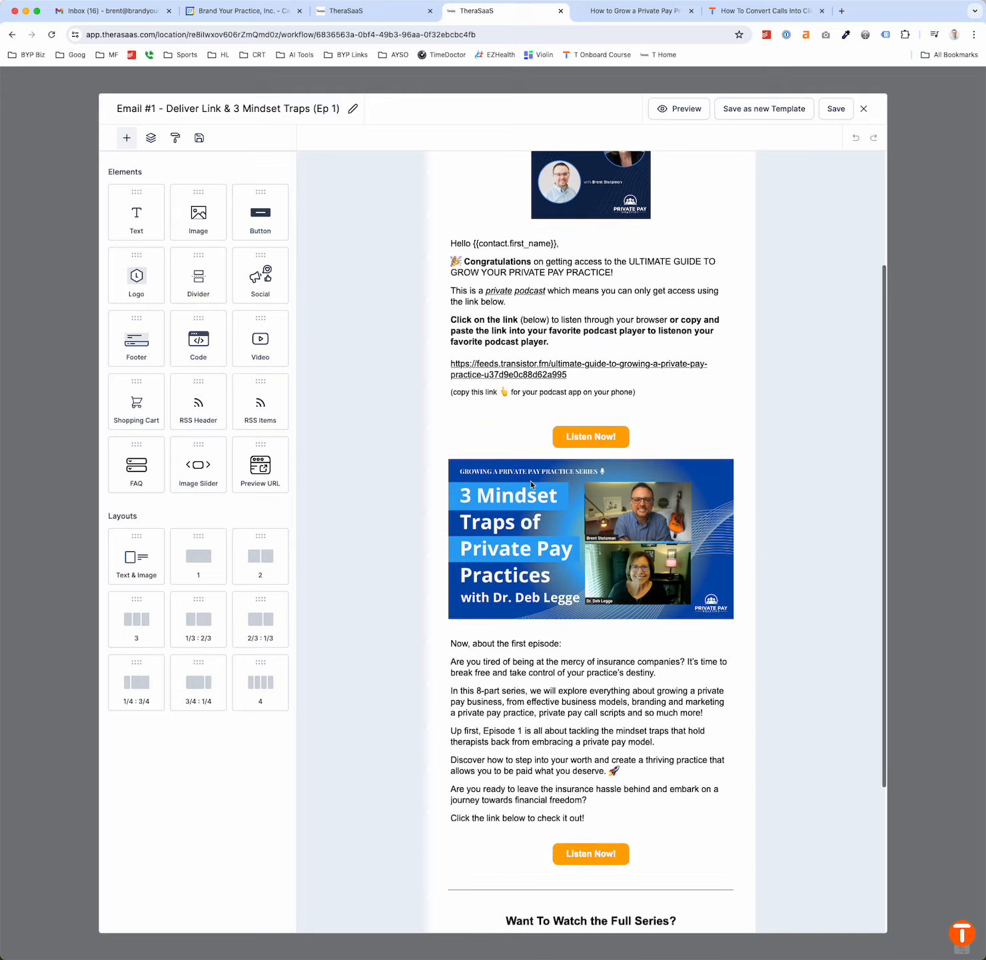
scroll(532, 485, "up", 6)
left_click(865, 111)
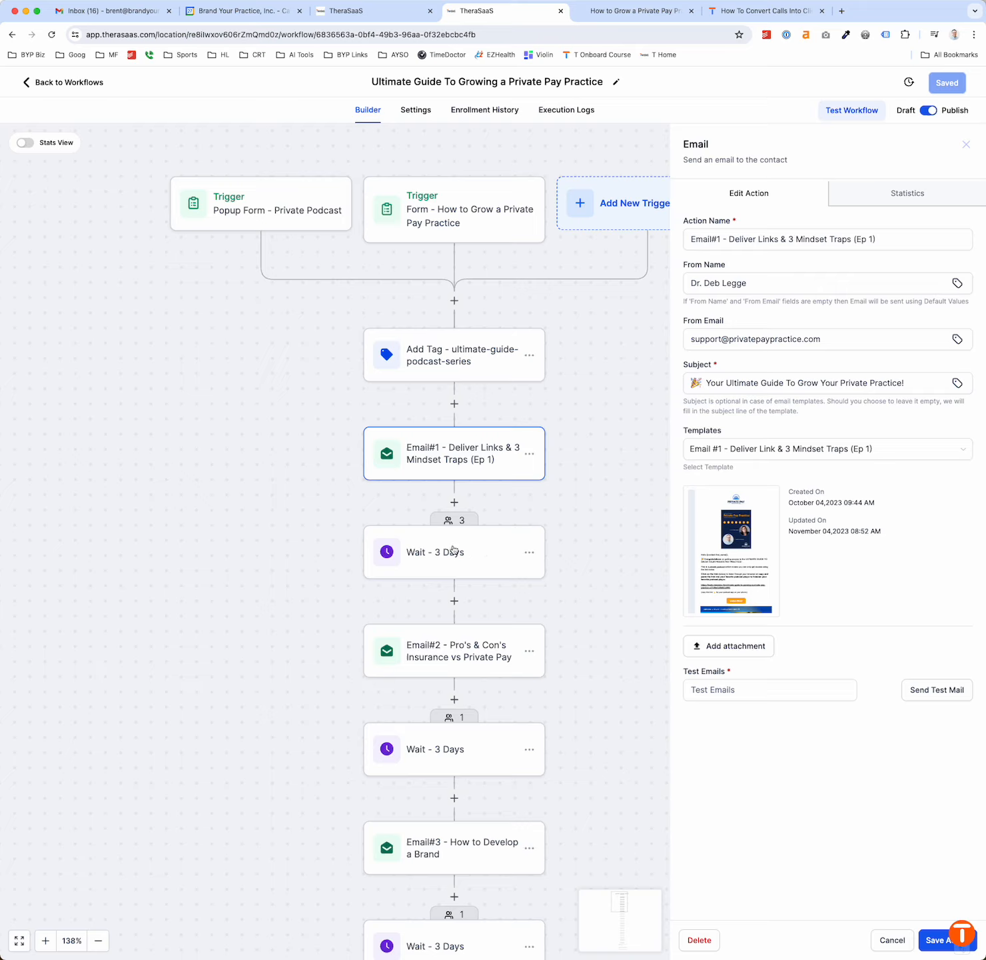
Inspect the delay settings of the Wait action between Email#1 and Email#2
left_click(457, 554)
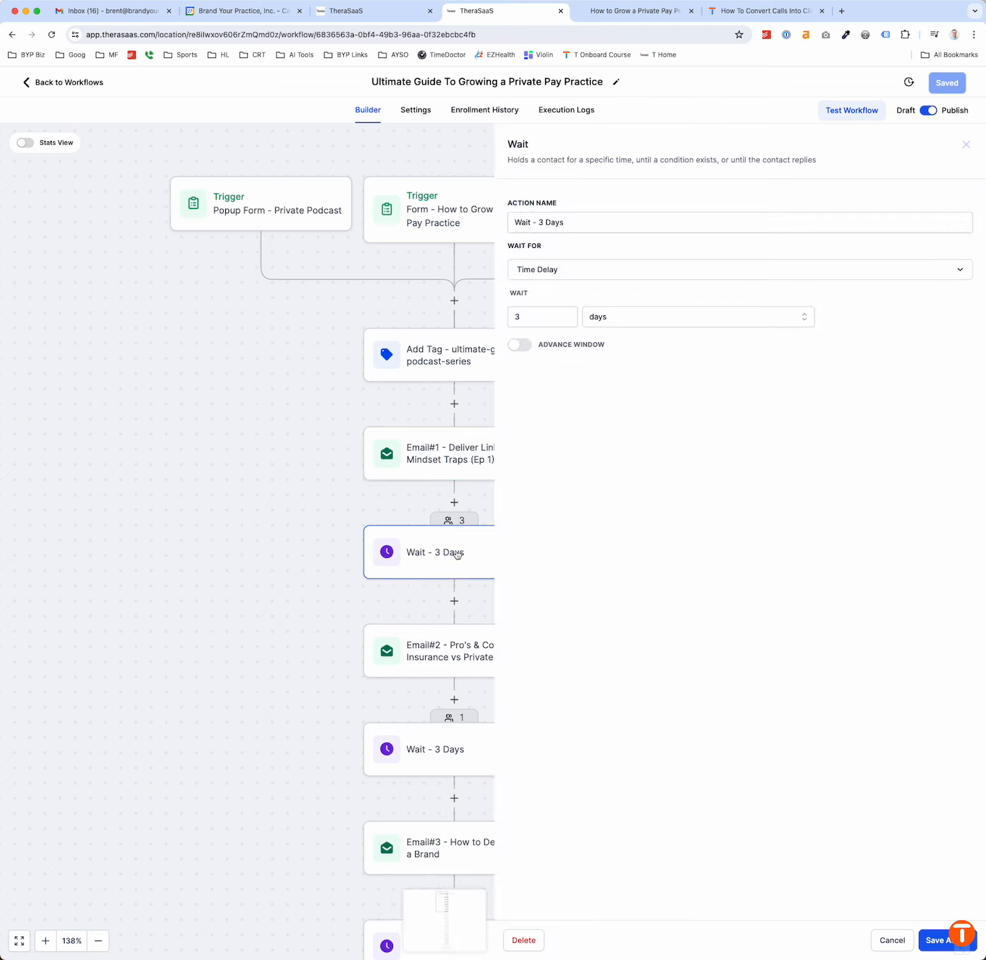
left_click(966, 145)
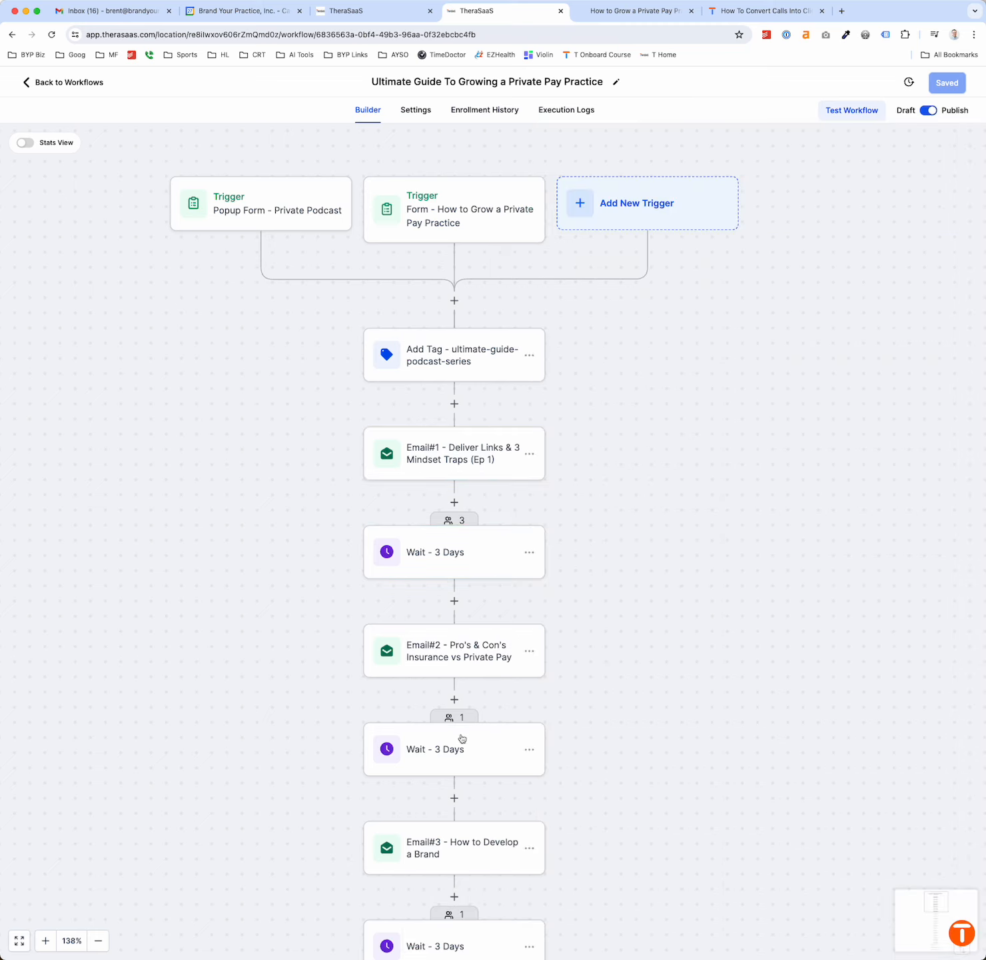
Try adding a Wait action before Email#2 with a time delay of 0.25, check the time units, and cancel it
left_click(456, 601)
type("wait")
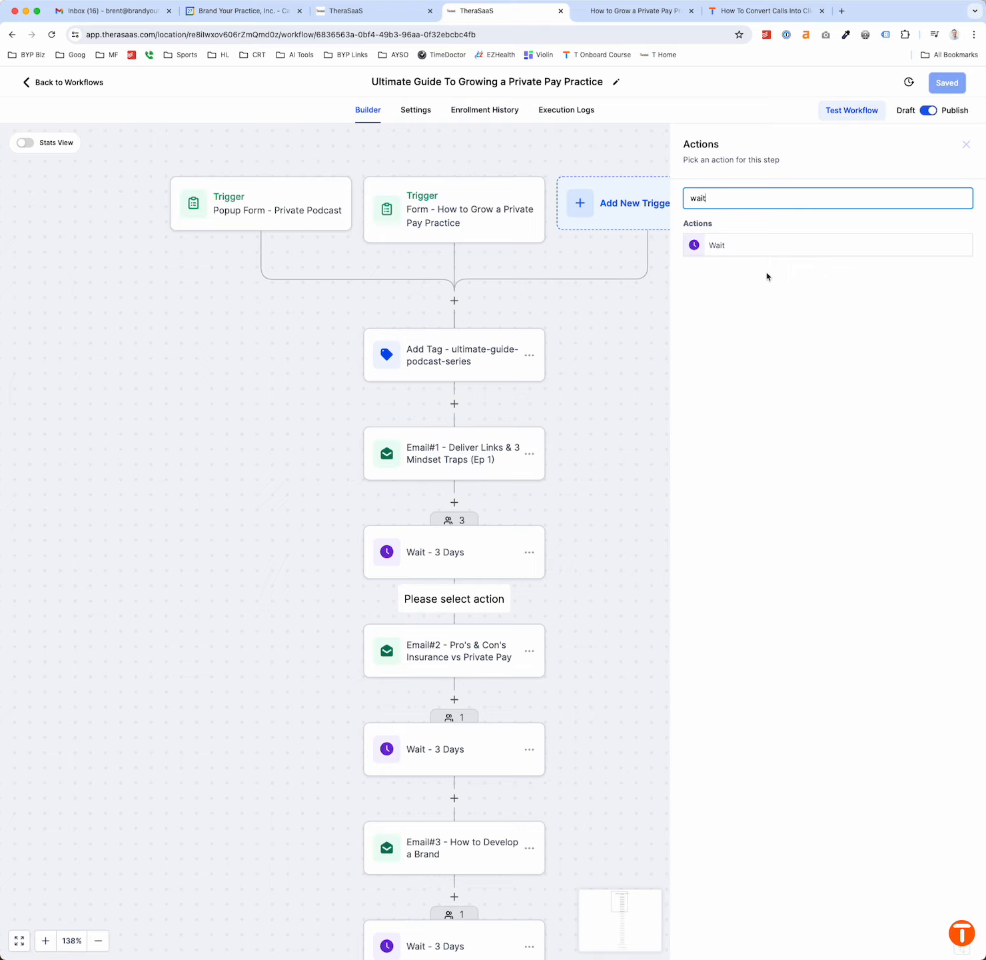
left_click(731, 247)
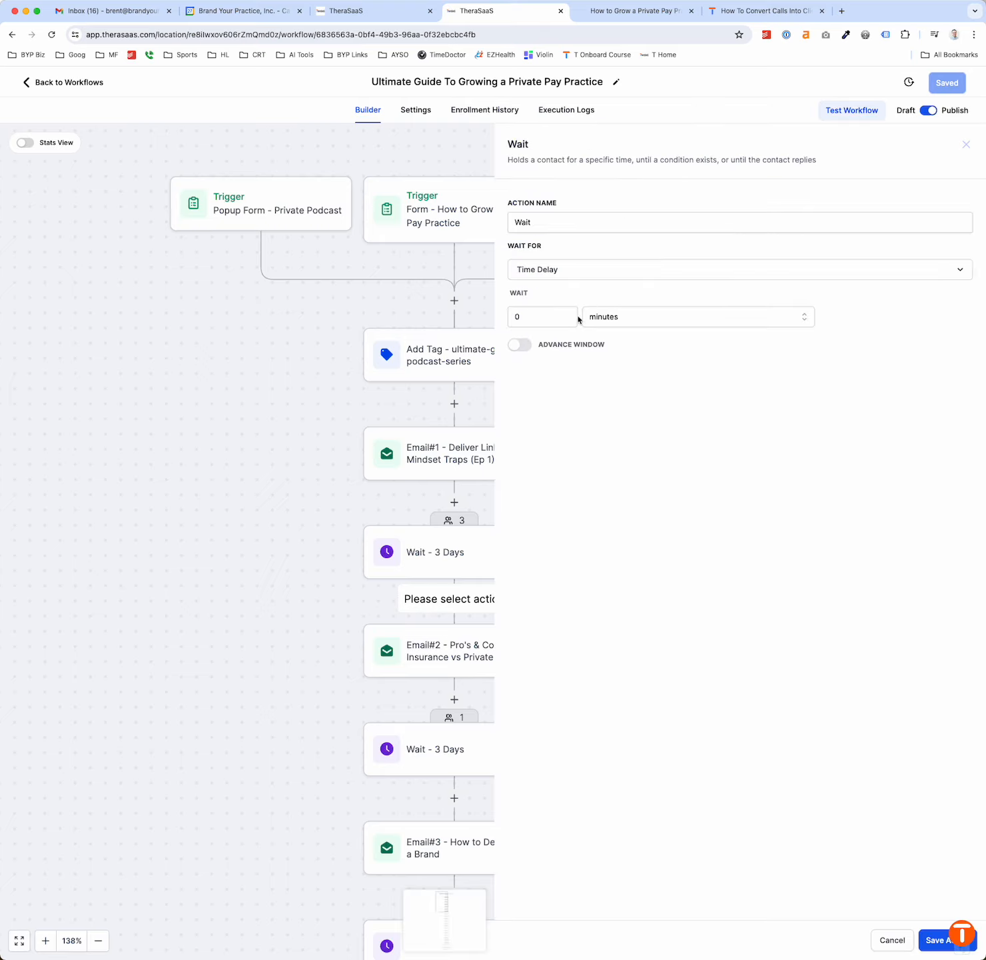
left_click(589, 318)
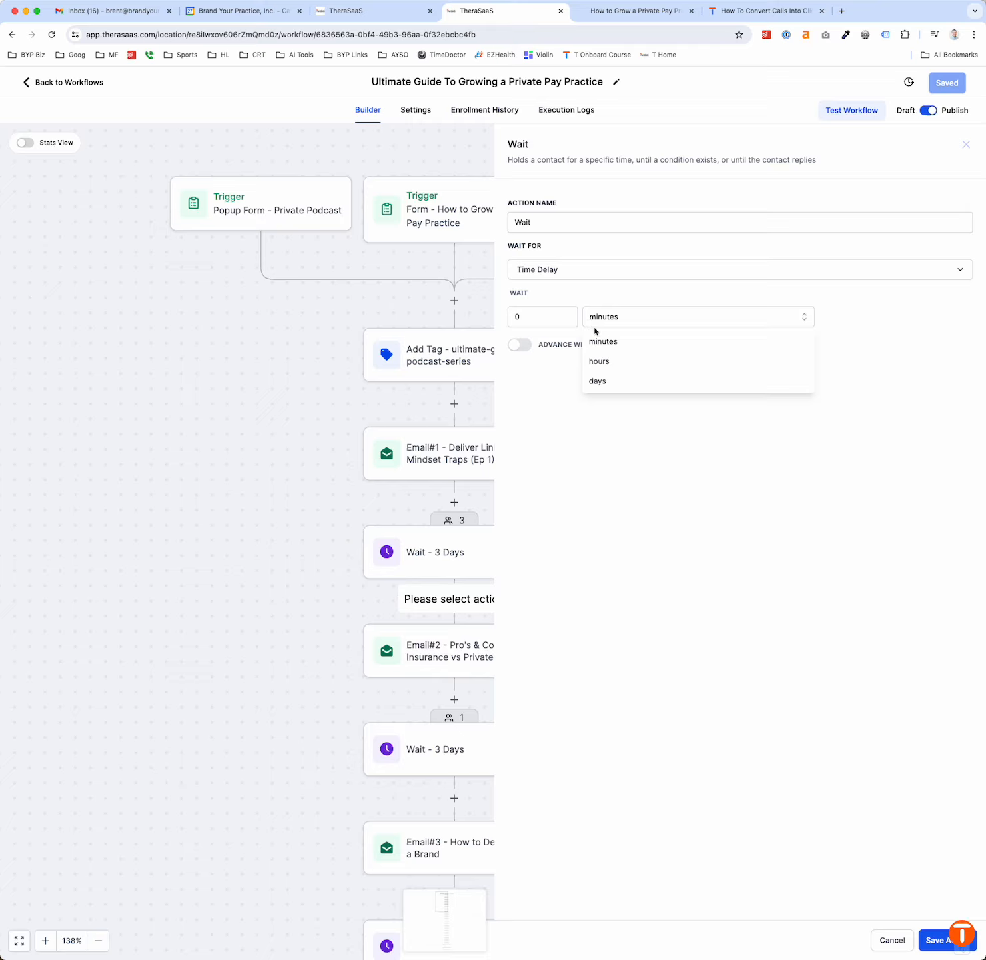
left_click(546, 318)
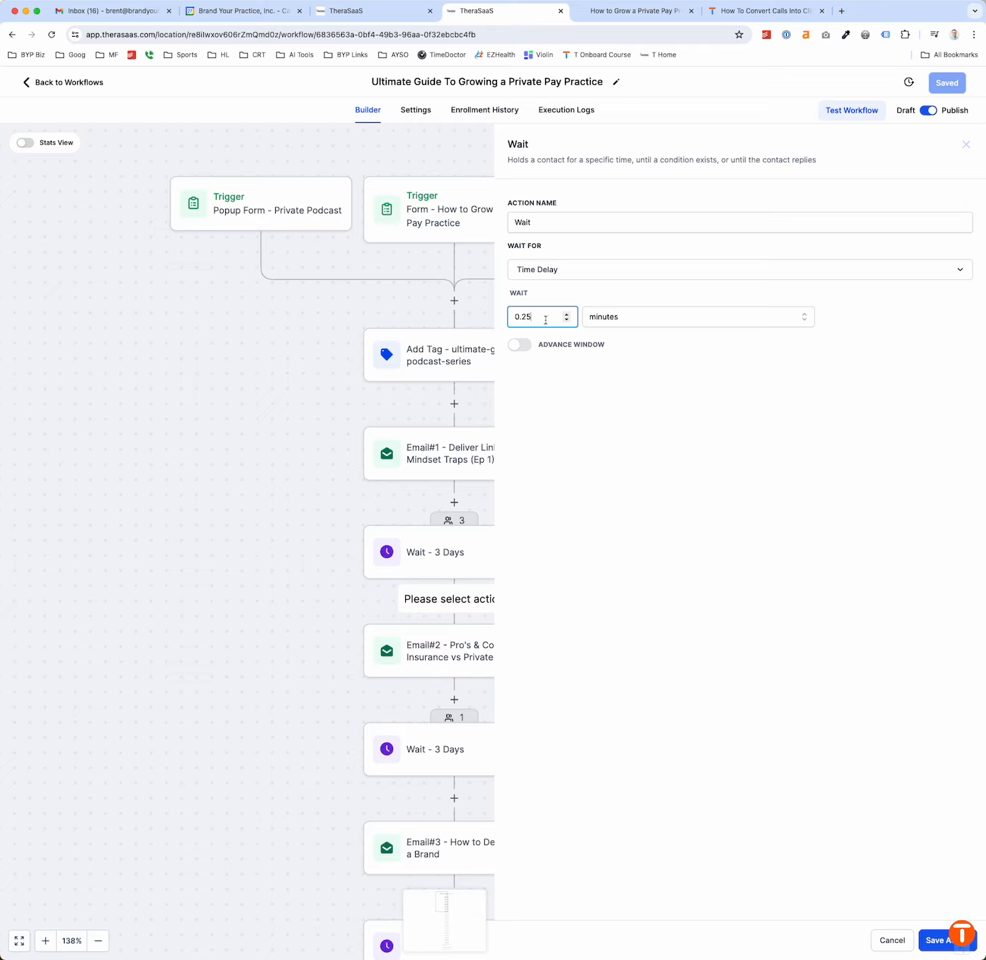
double_click(546, 320)
key("BackSpace")
left_click(645, 322)
left_click(619, 456)
left_click(879, 937)
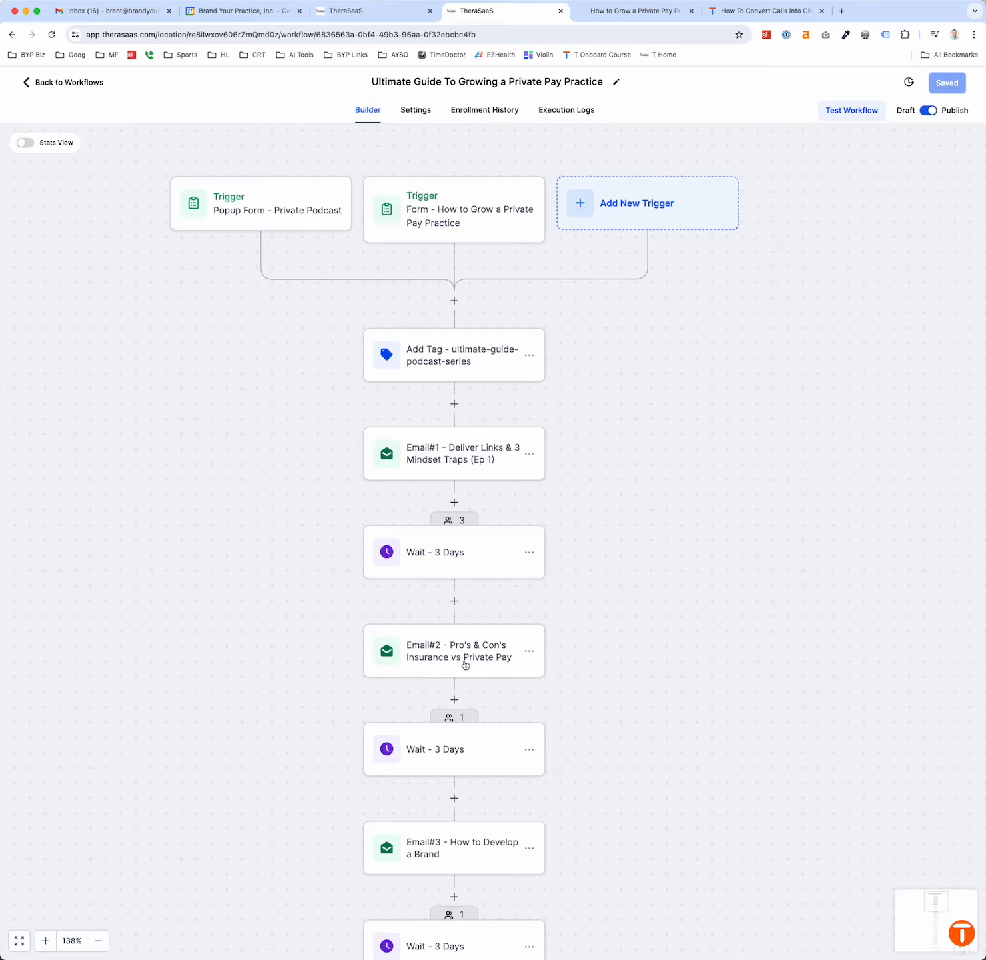
Review the sender, subject and template settings of the Email#2 and Email#3 actions
scroll(463, 661, "down", 3)
left_click(466, 454)
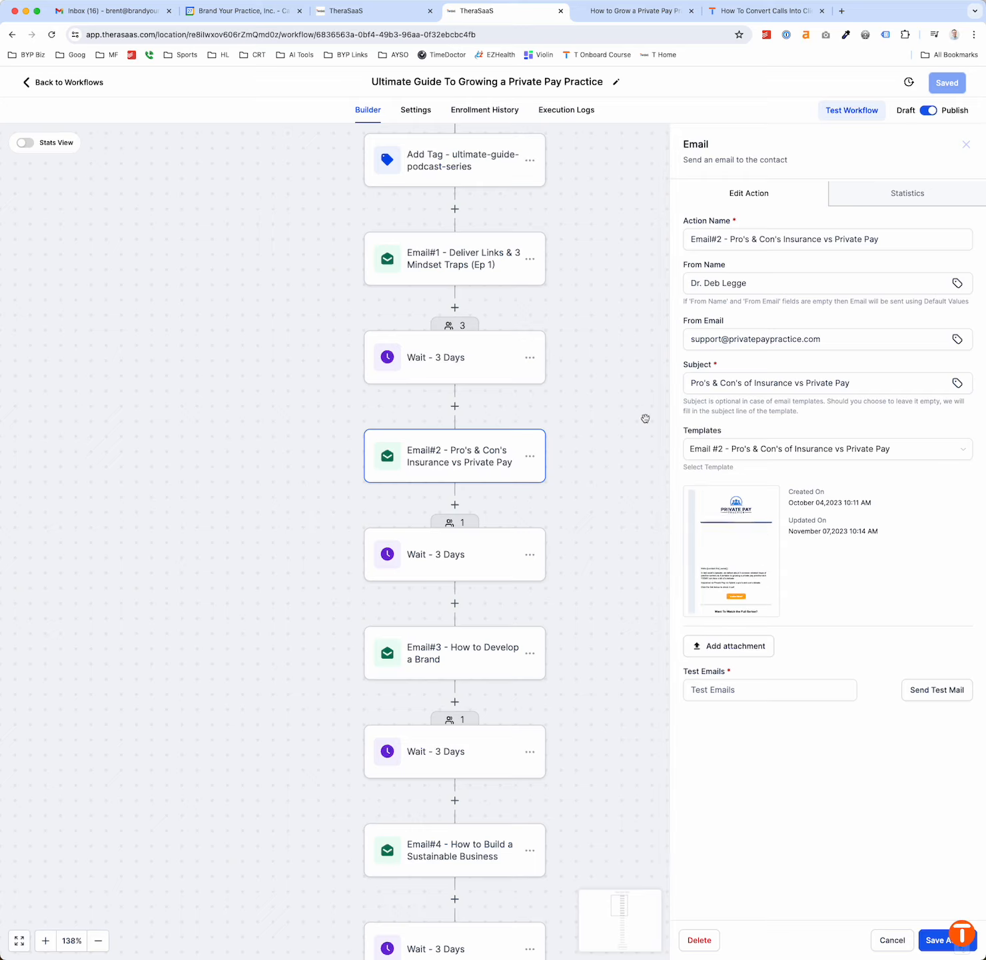
left_click(443, 651)
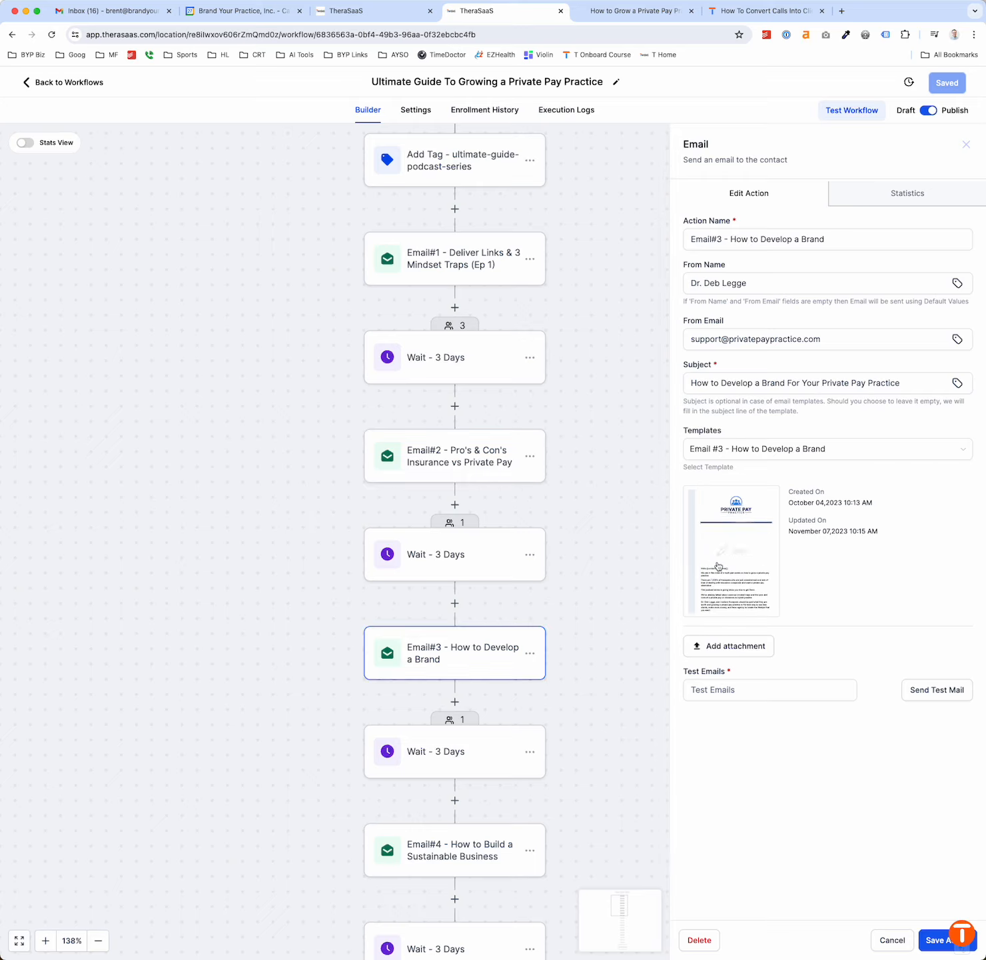
mouse_move(721, 565)
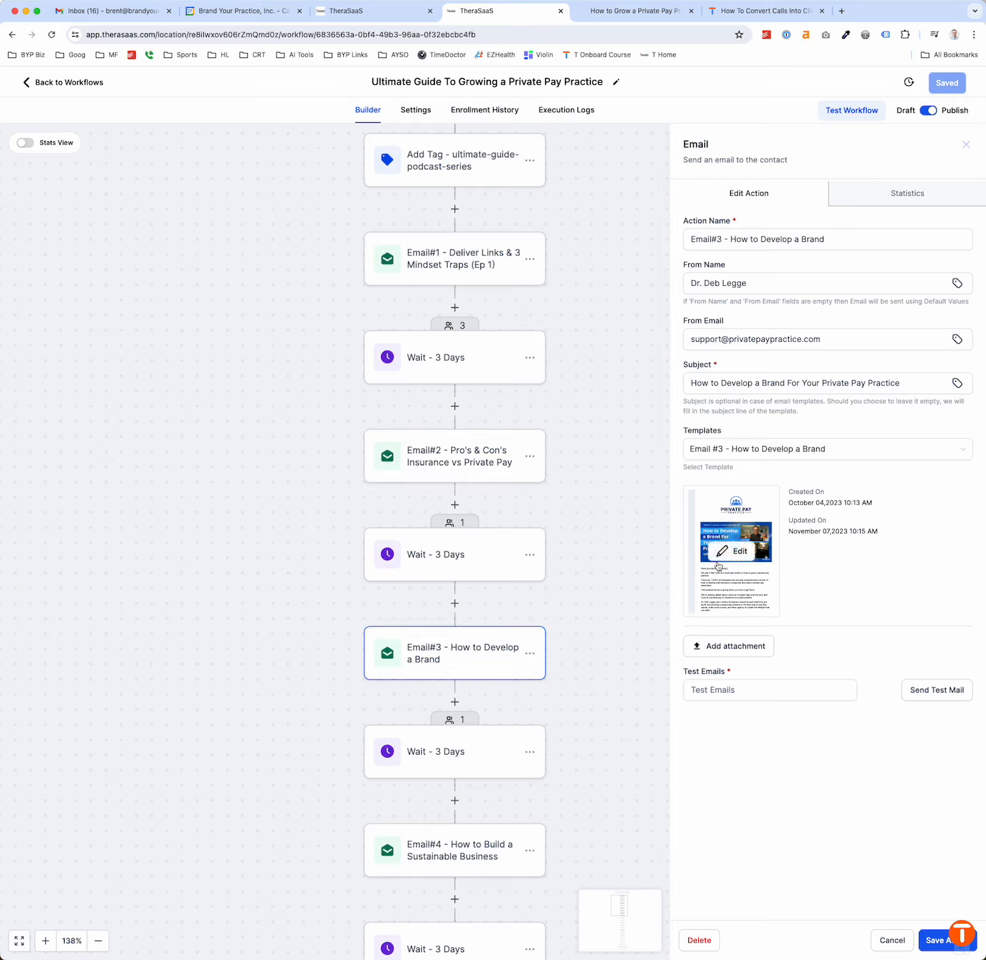
Try adding a Send Email action after Email#3, look over its blank message editor, and cancel it
left_click(454, 701)
type("email")
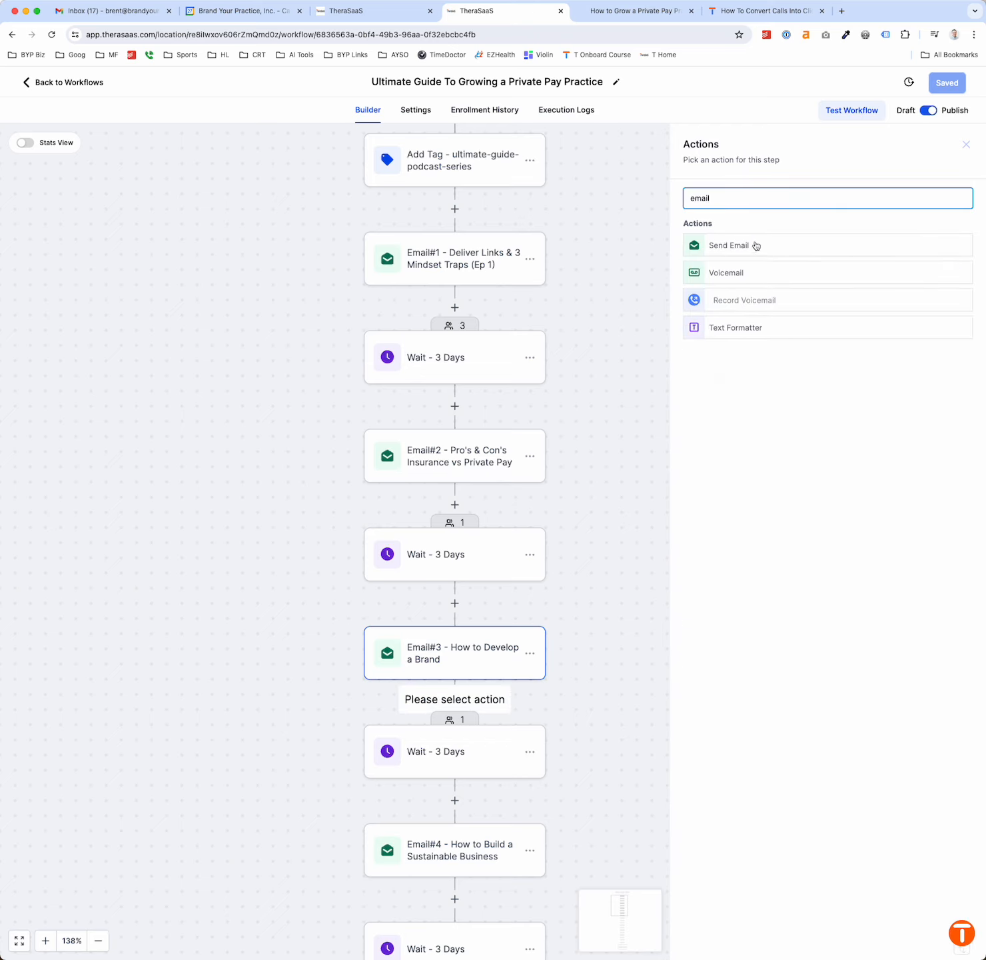
left_click(757, 246)
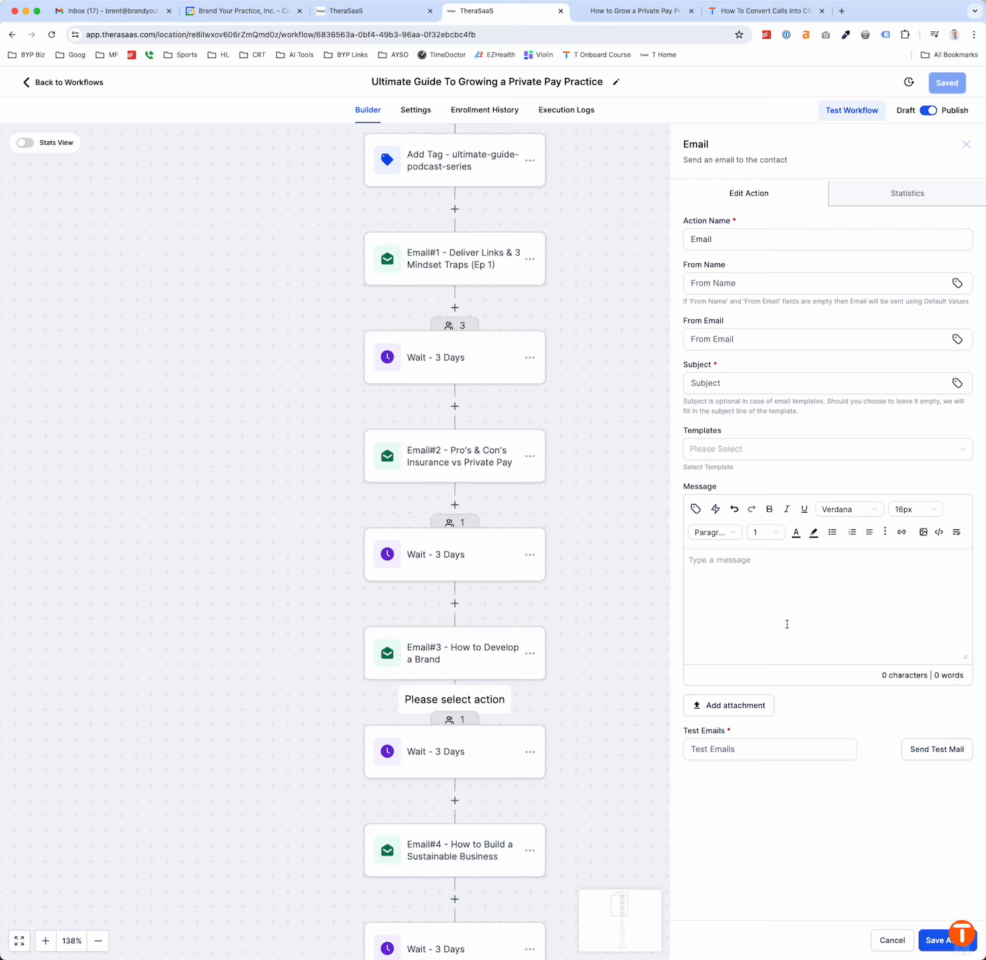
left_click(787, 624)
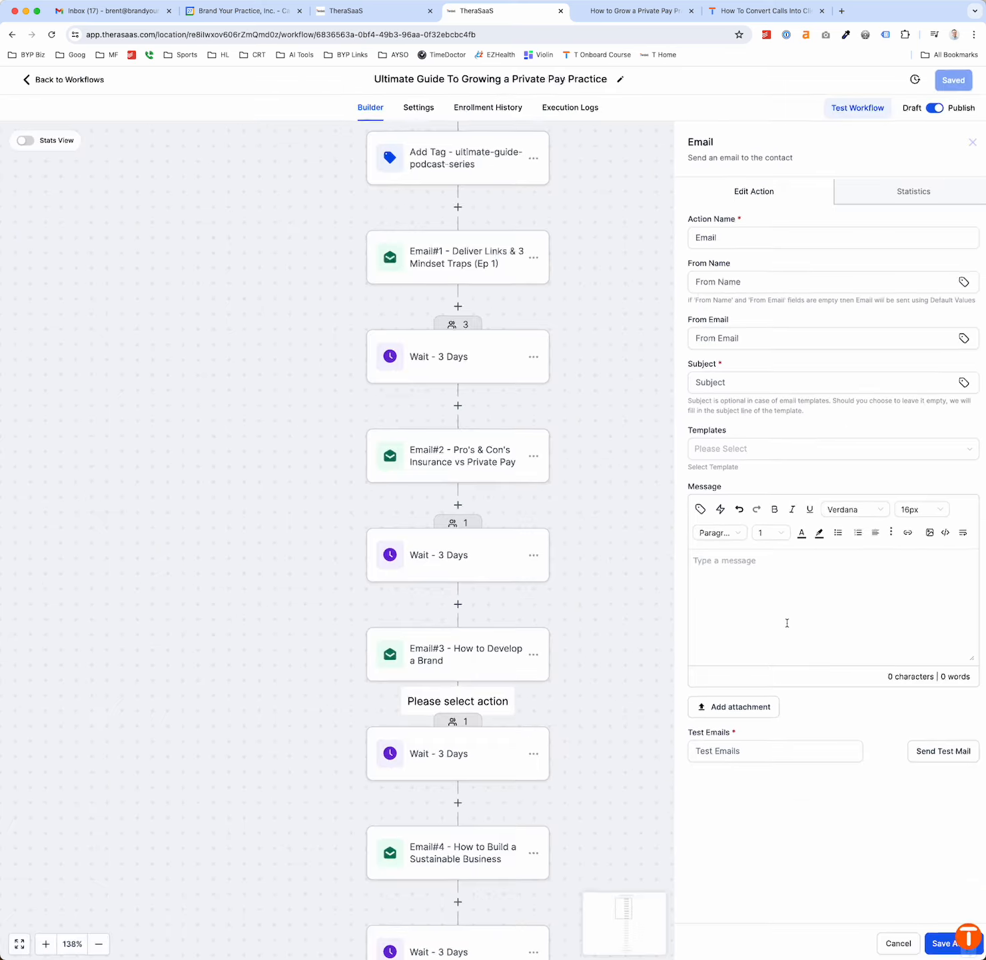
left_click(893, 939)
Examine the workflow's full sequence of emails and waits, from the triggers through Email#8 to the internal notifications
scroll(583, 674, "down", 5)
scroll(583, 673, "down", 2)
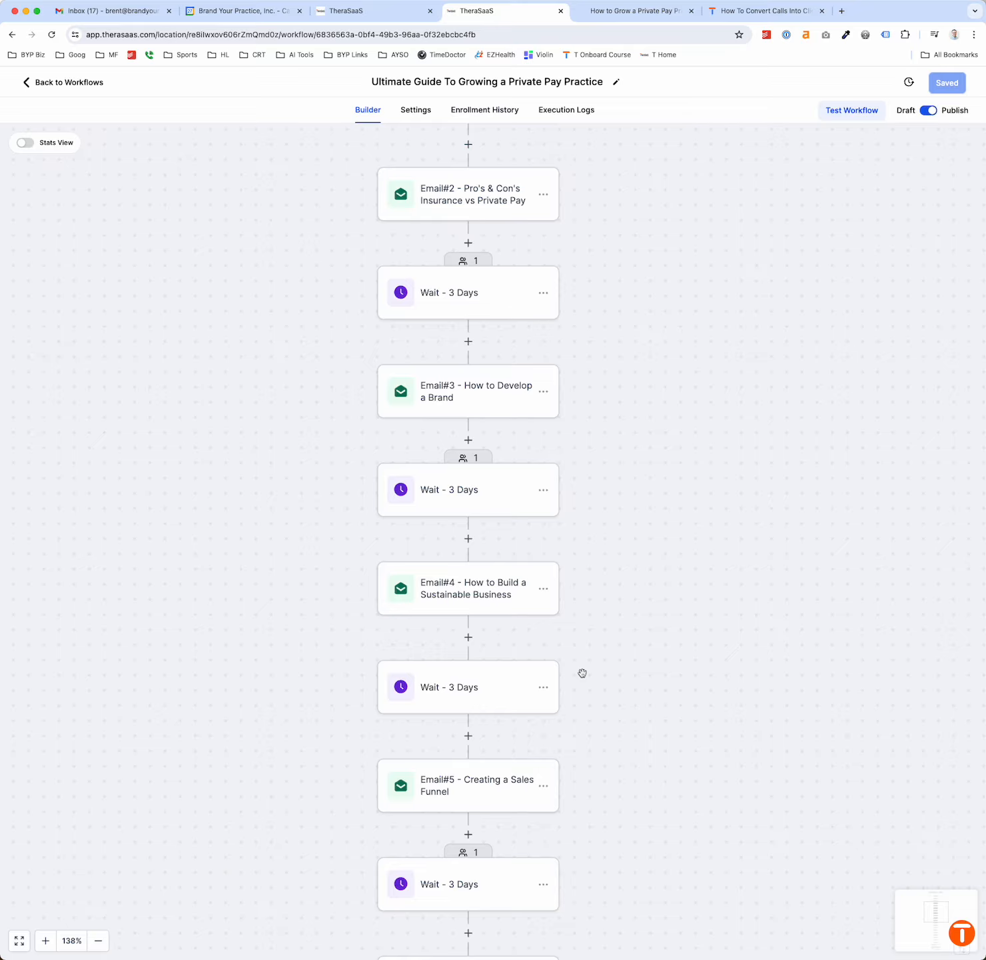
scroll(582, 673, "up", 10)
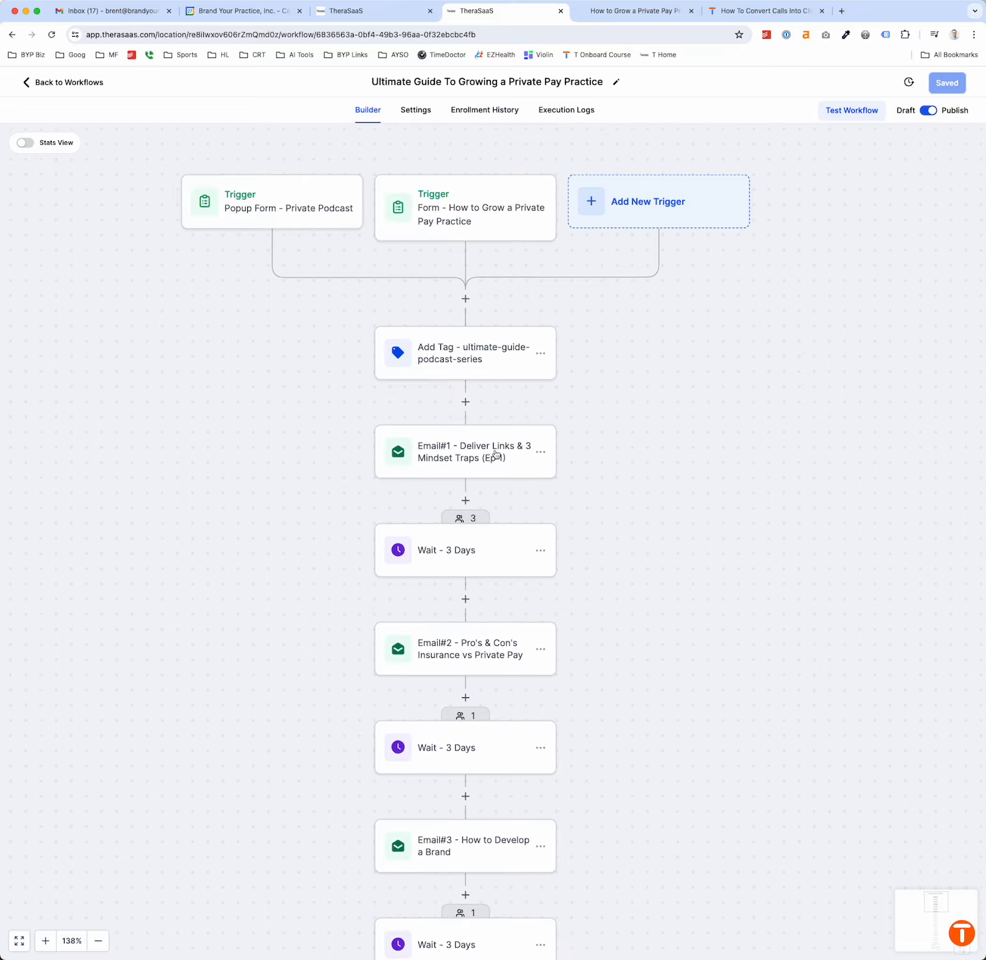
scroll(496, 454, "down", 4)
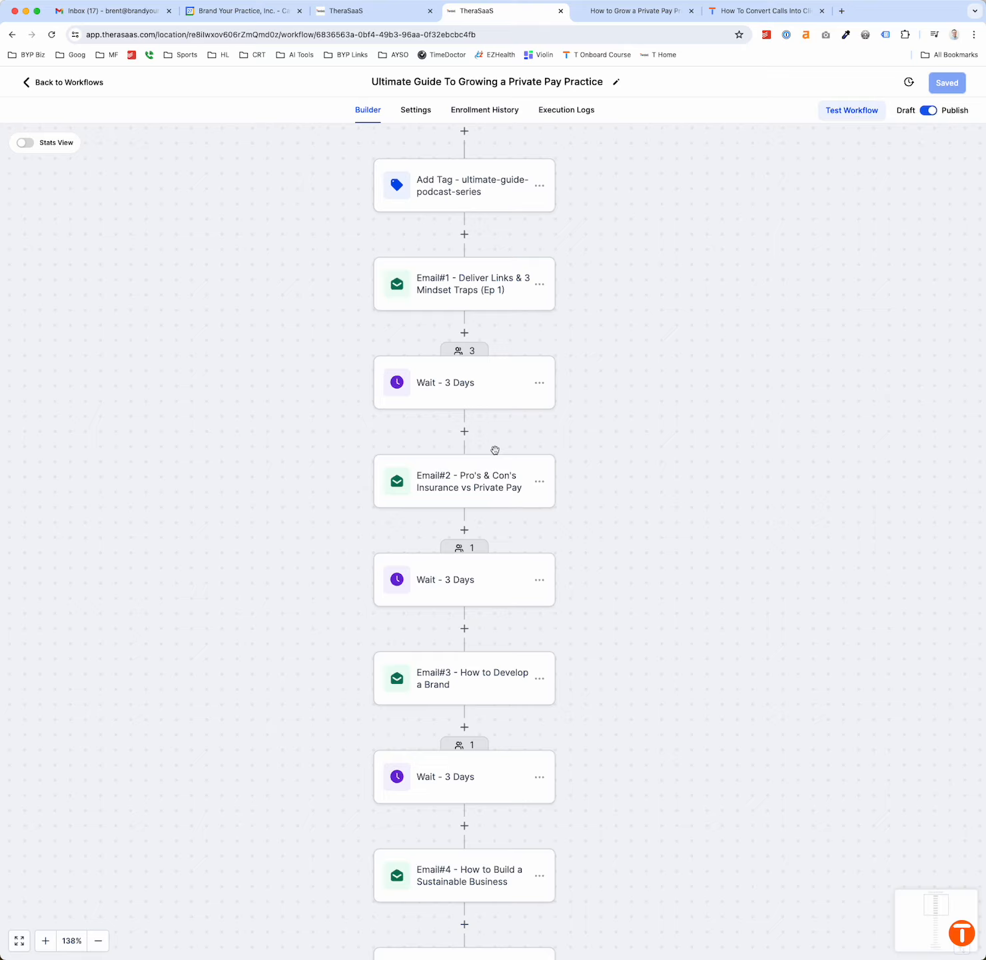
scroll(495, 450, "down", 14)
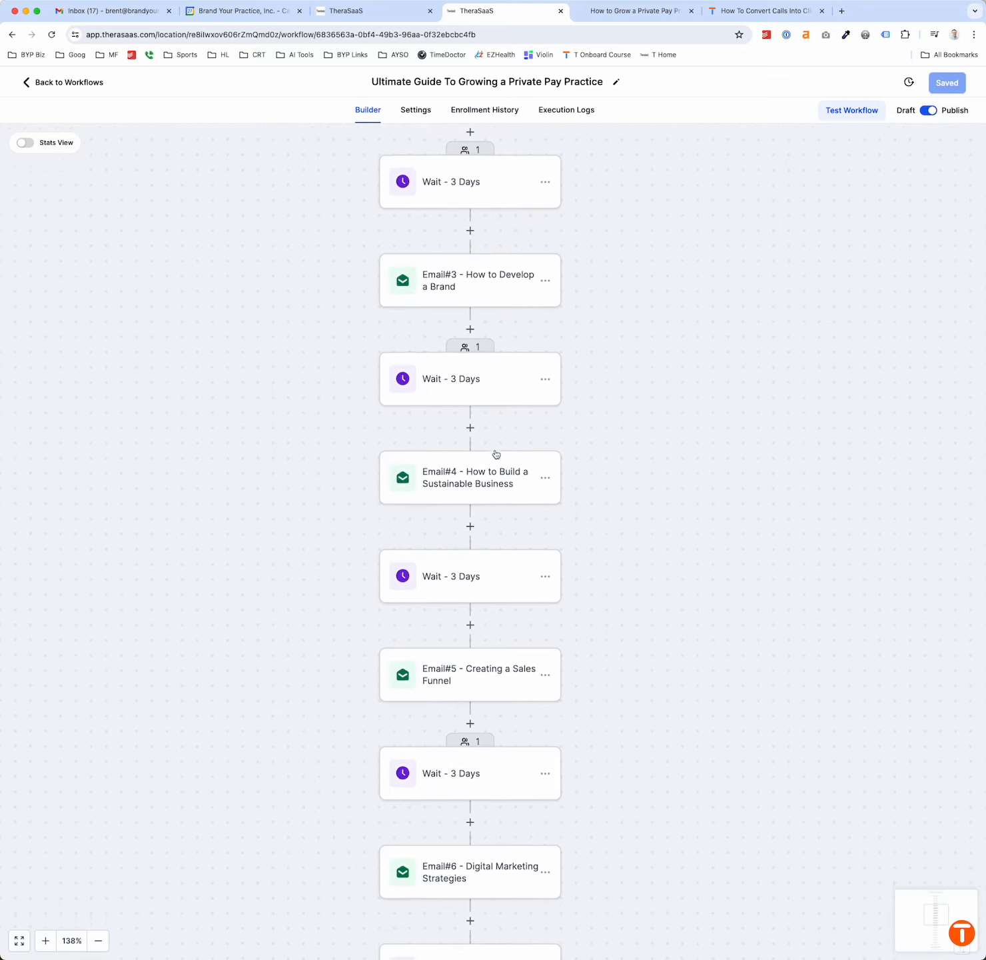
scroll(496, 454, "down", 5)
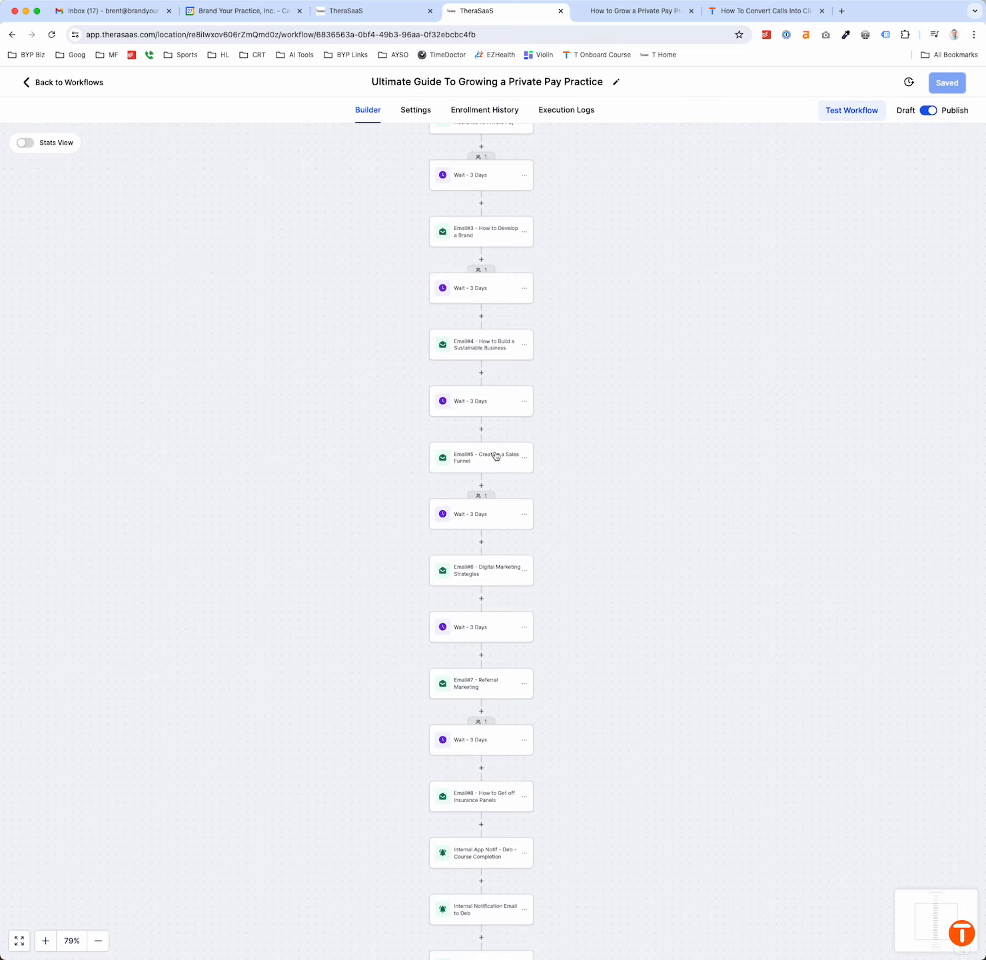
scroll(490, 686, "down", 4)
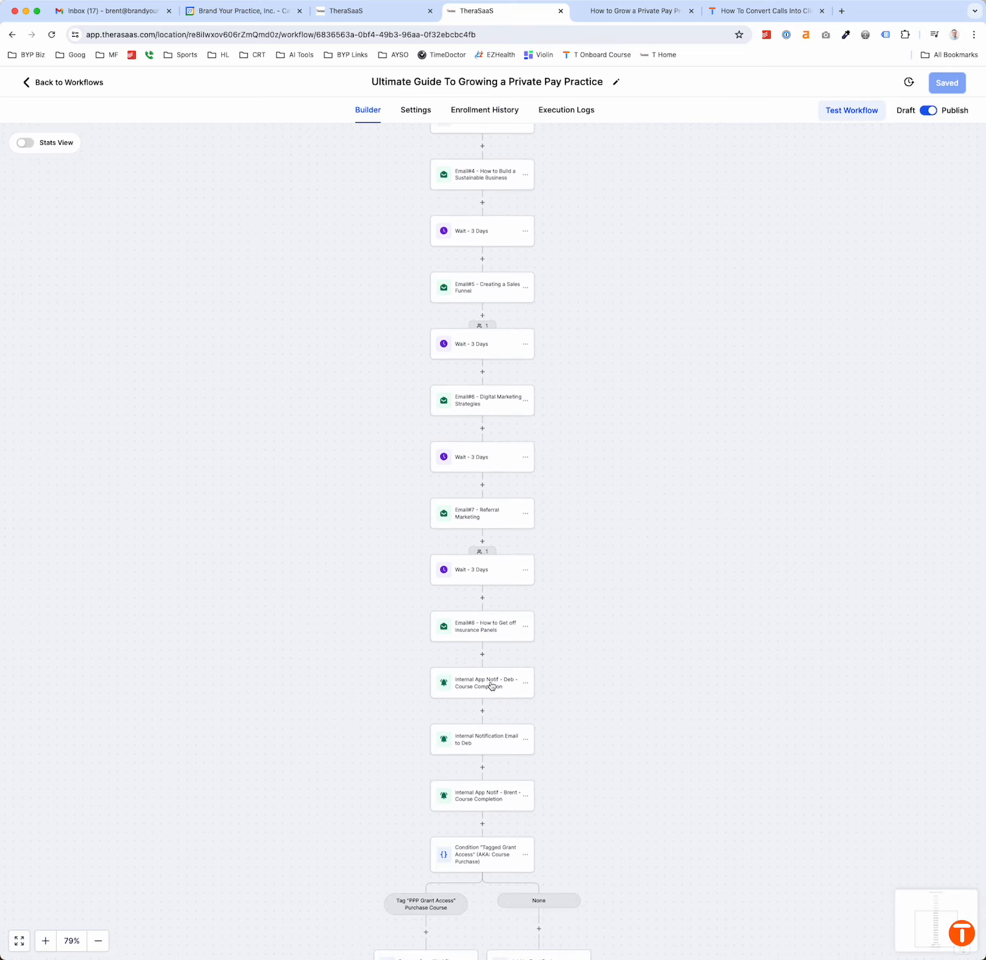
scroll(499, 588, "up", 2)
scroll(499, 588, "down", 3)
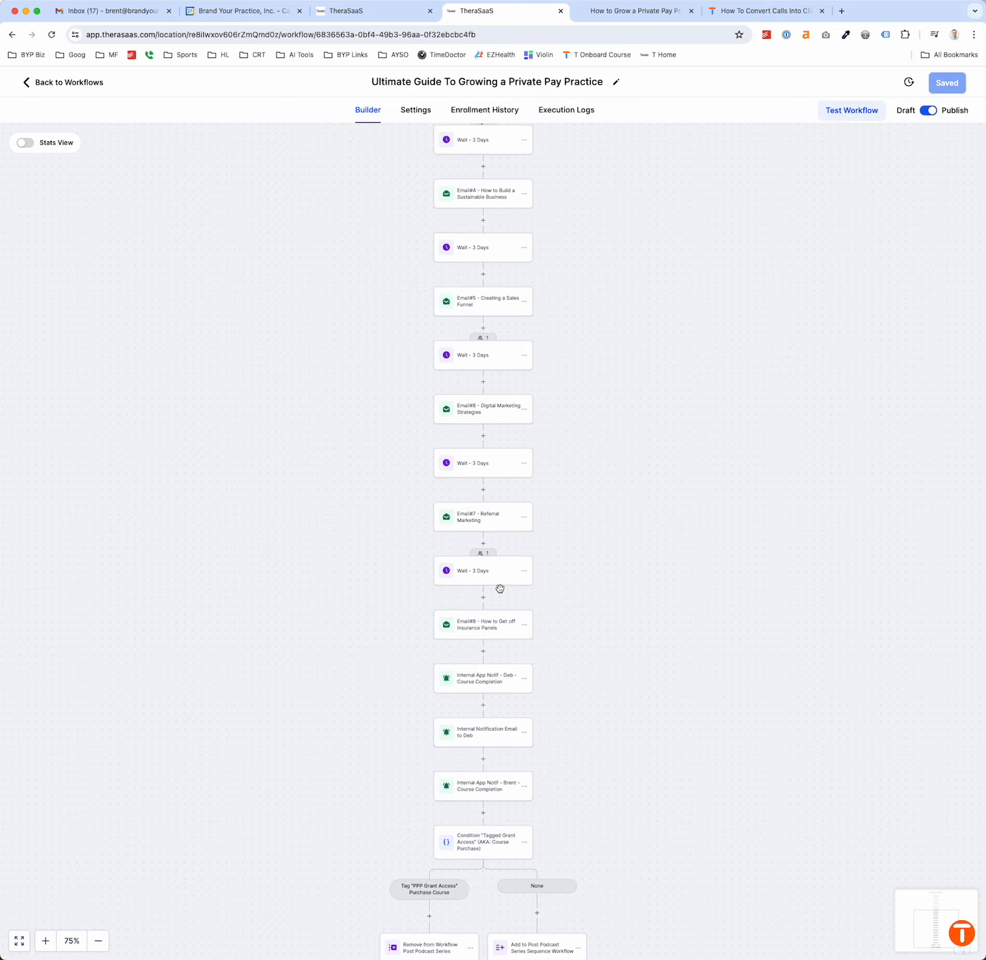
Examine the end of the workflow, covering the internal notifications after Email#8 and the two condition branches
scroll(499, 588, "down", 4)
scroll(508, 653, "up", 6)
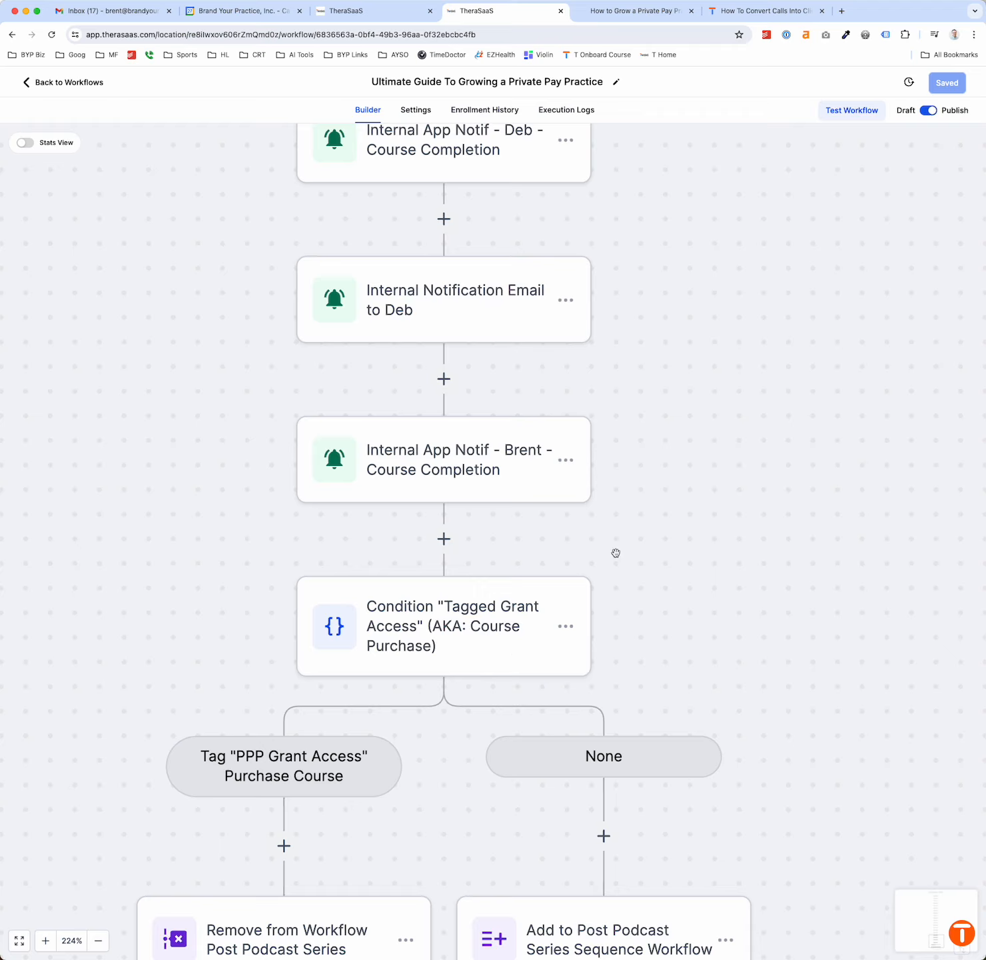
scroll(618, 552, "down", 3)
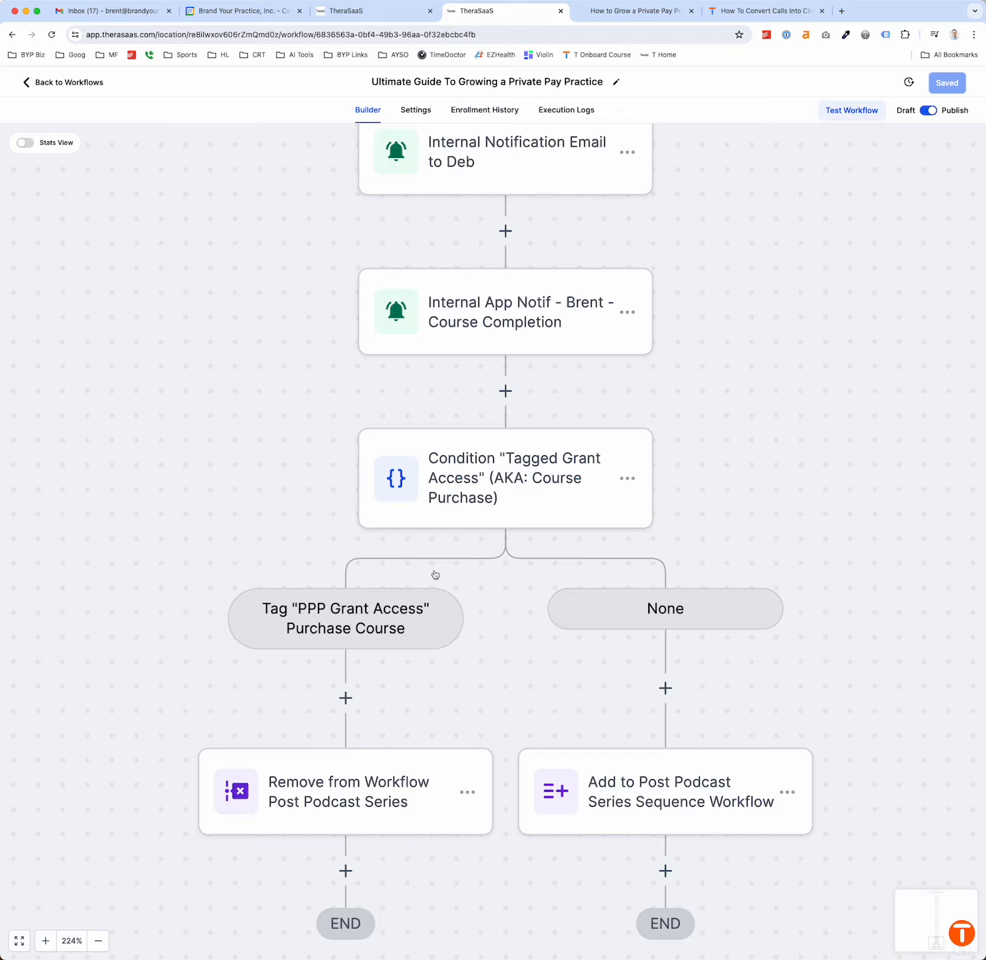
scroll(435, 574, "down", 3)
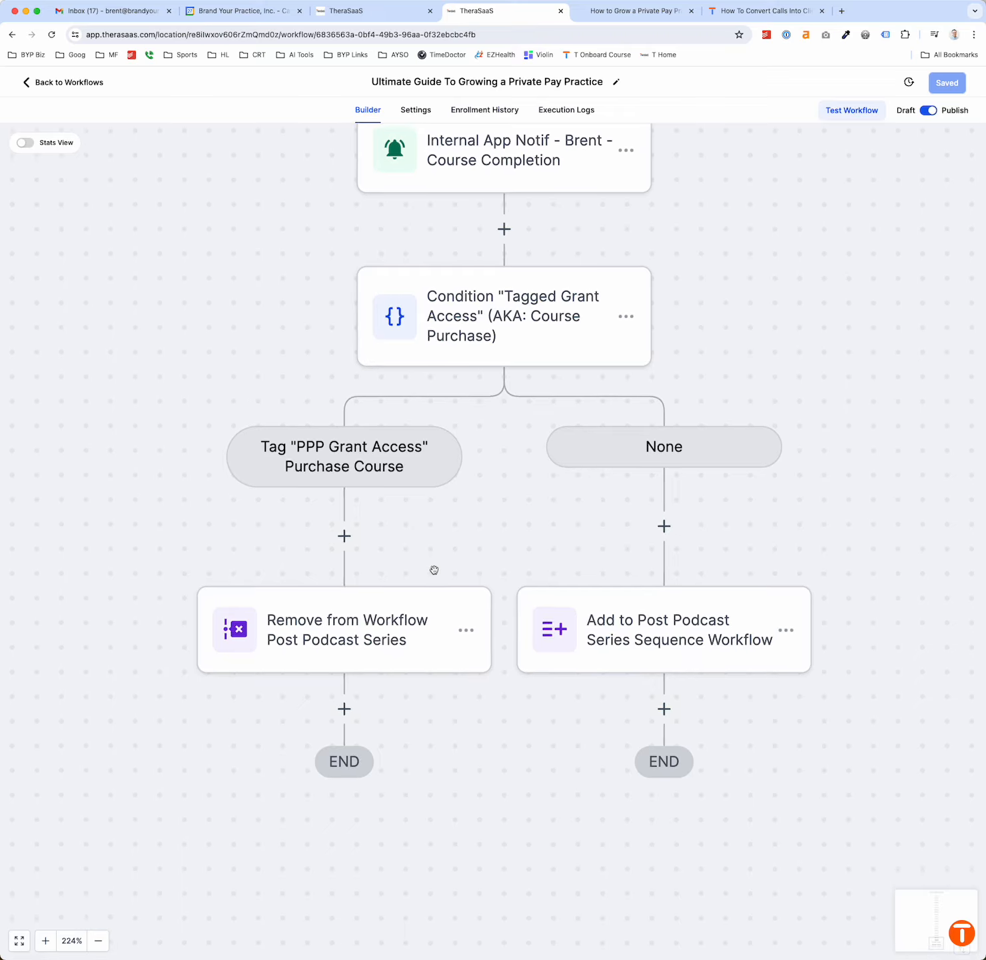
scroll(501, 508, "up", 1)
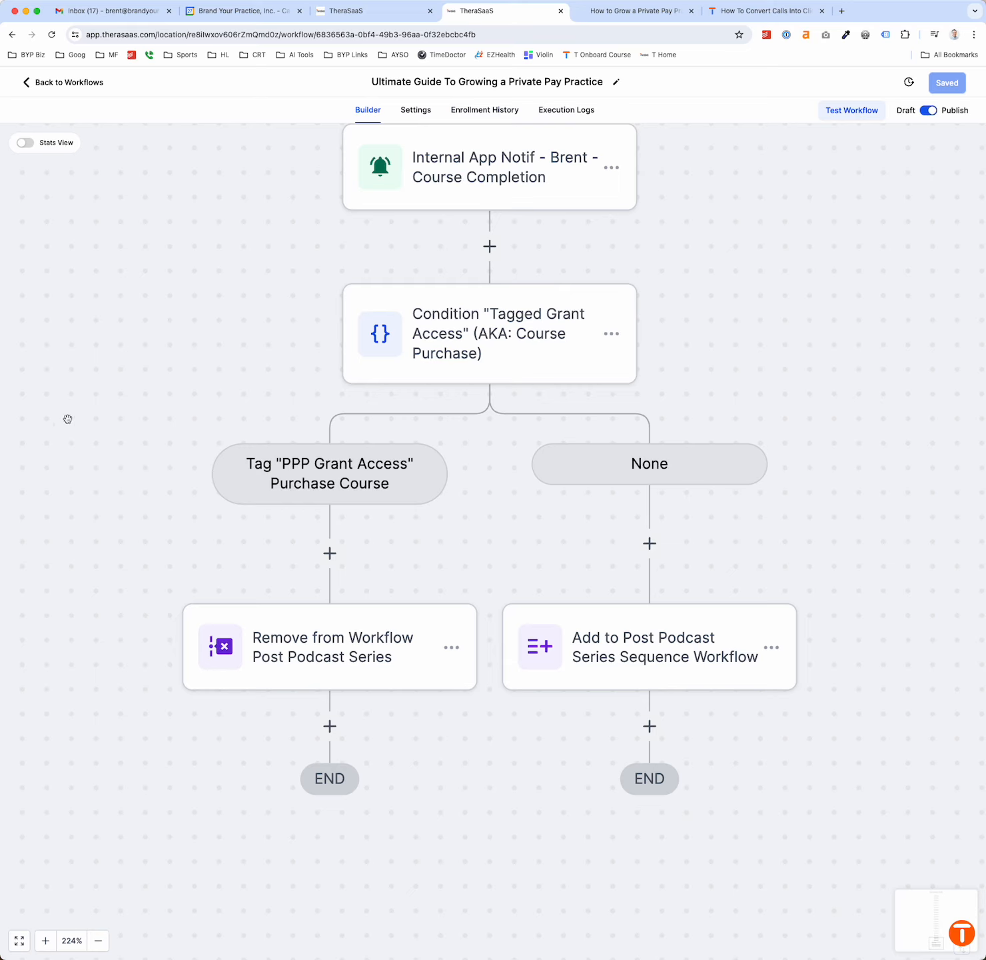
scroll(490, 533, "up", 10)
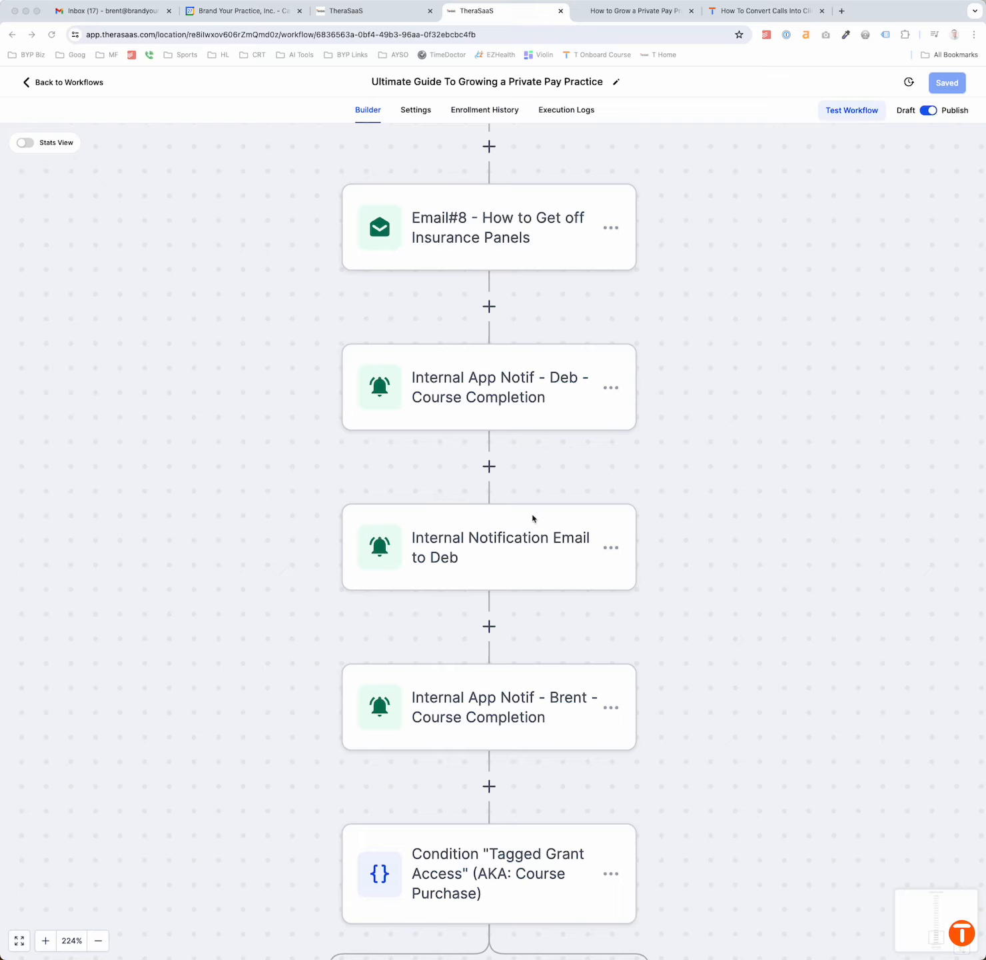
scroll(506, 718, "down", 2)
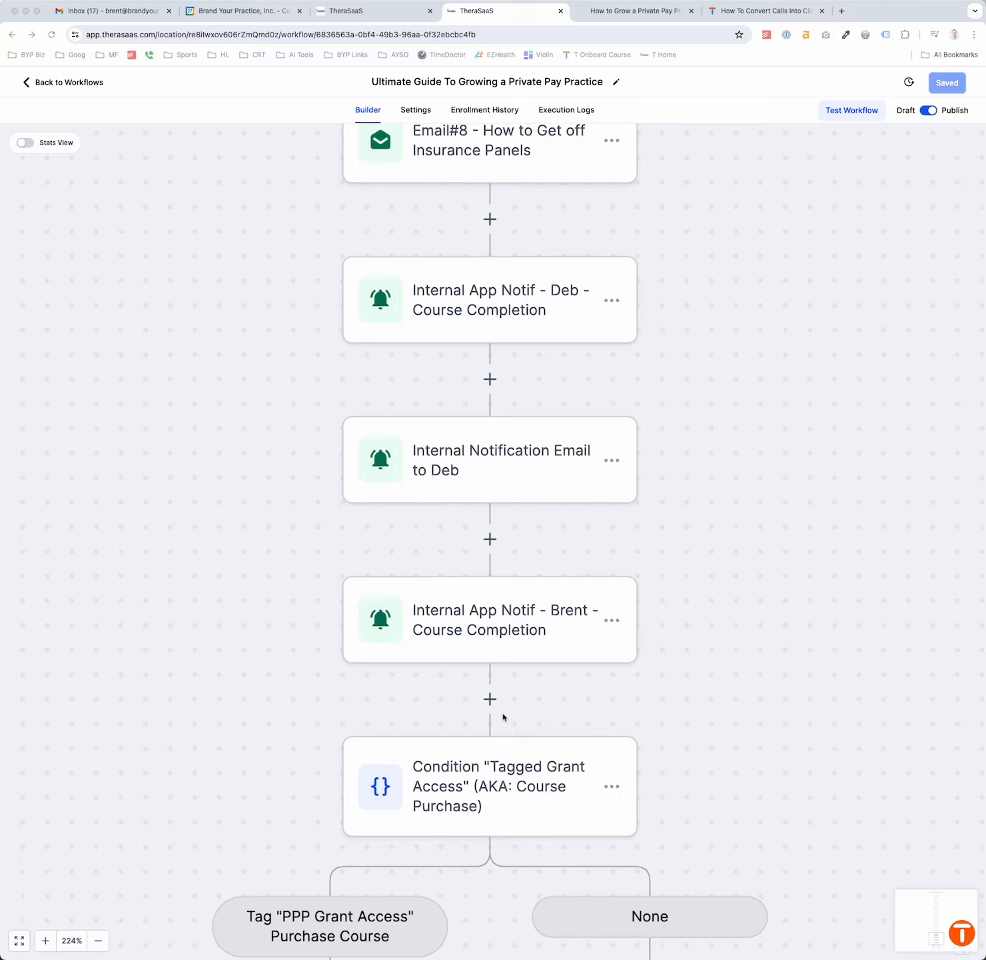
scroll(503, 717, "down", 3)
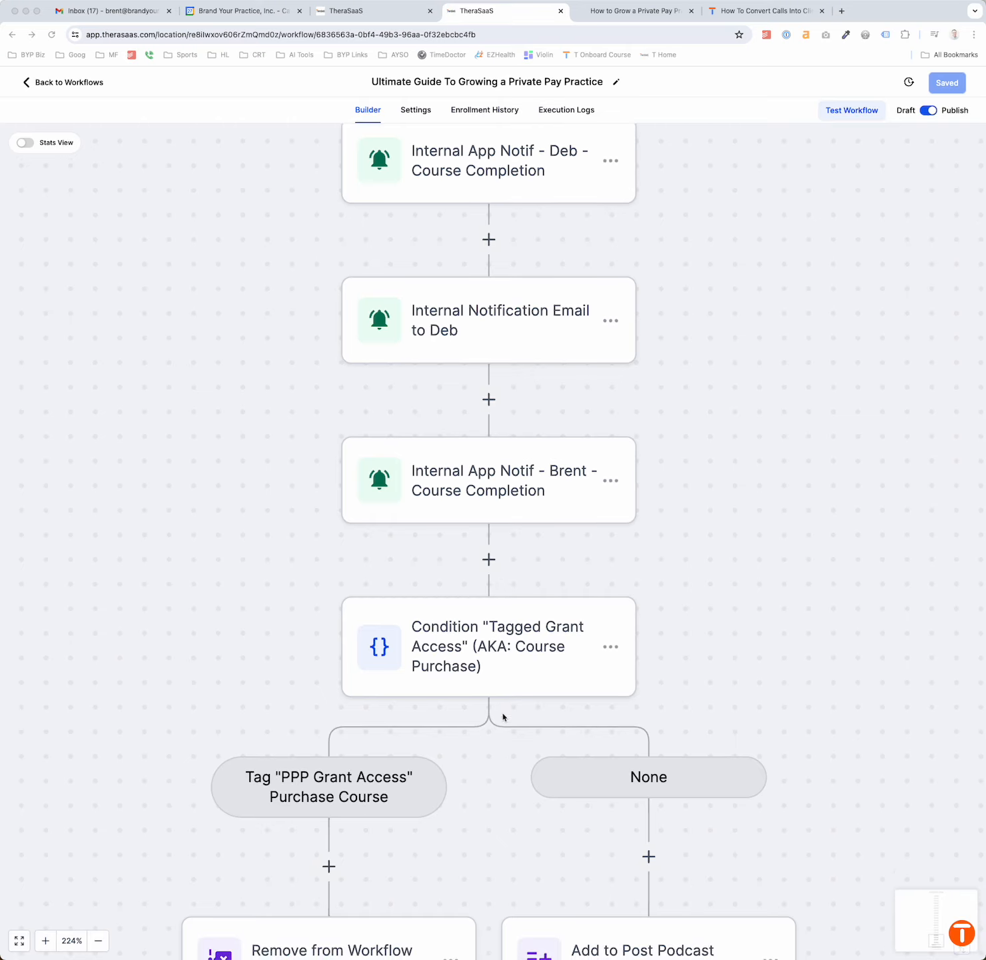
scroll(503, 638, "down", 2)
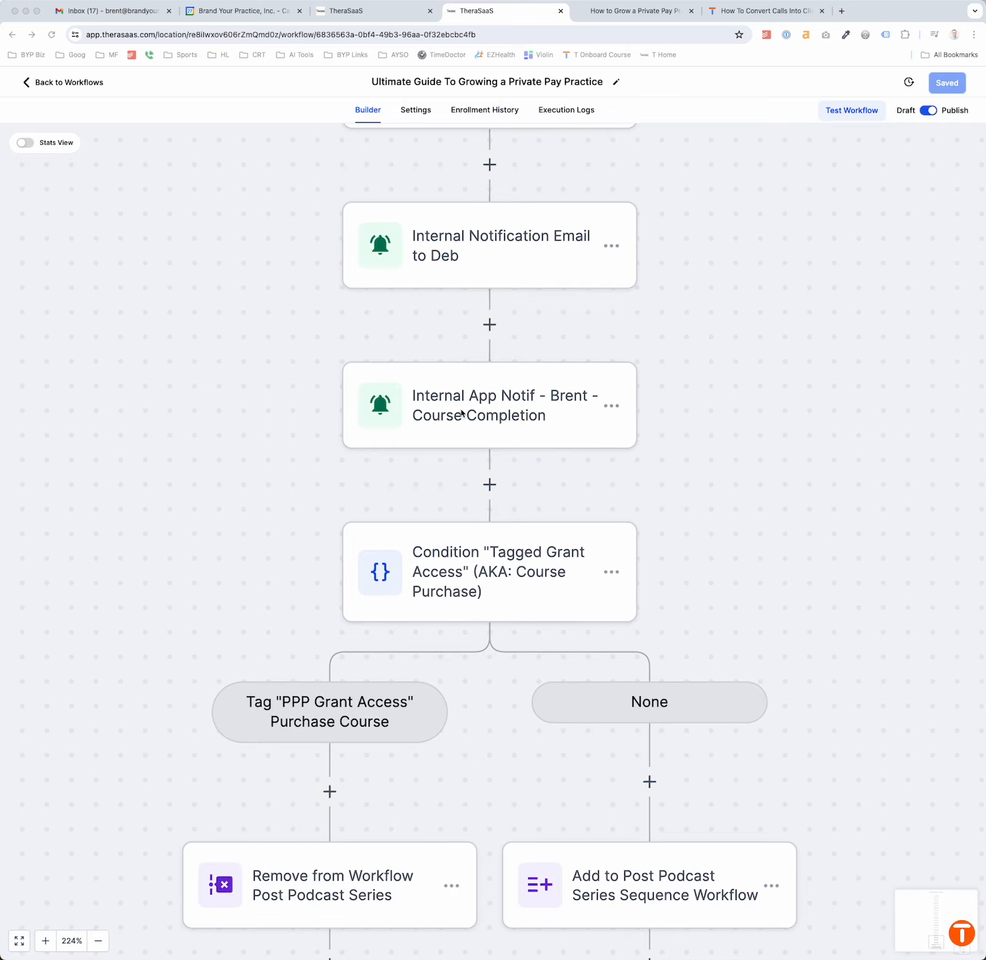
Try adding a Send Internal Notification action of type Notification before the condition, check its redirect page and user type options, and cancel it
left_click(490, 485)
type("noti")
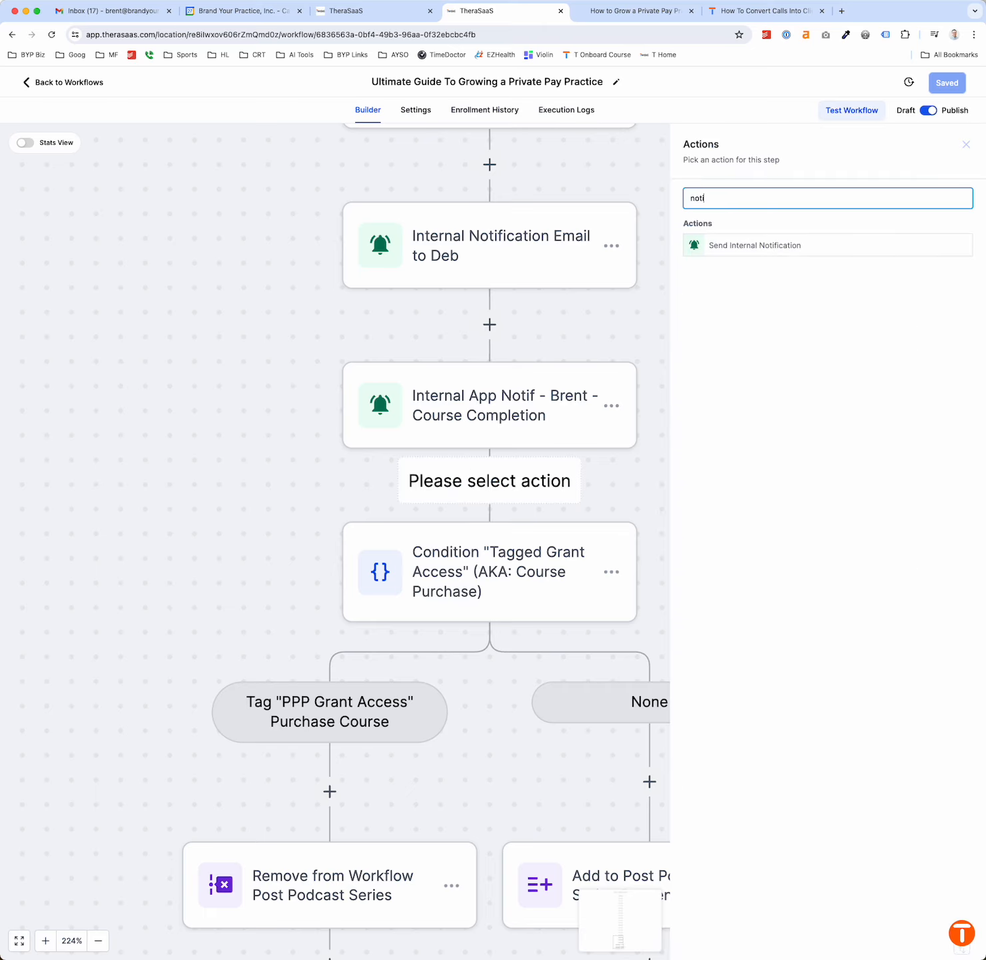
left_click(765, 254)
left_click(765, 267)
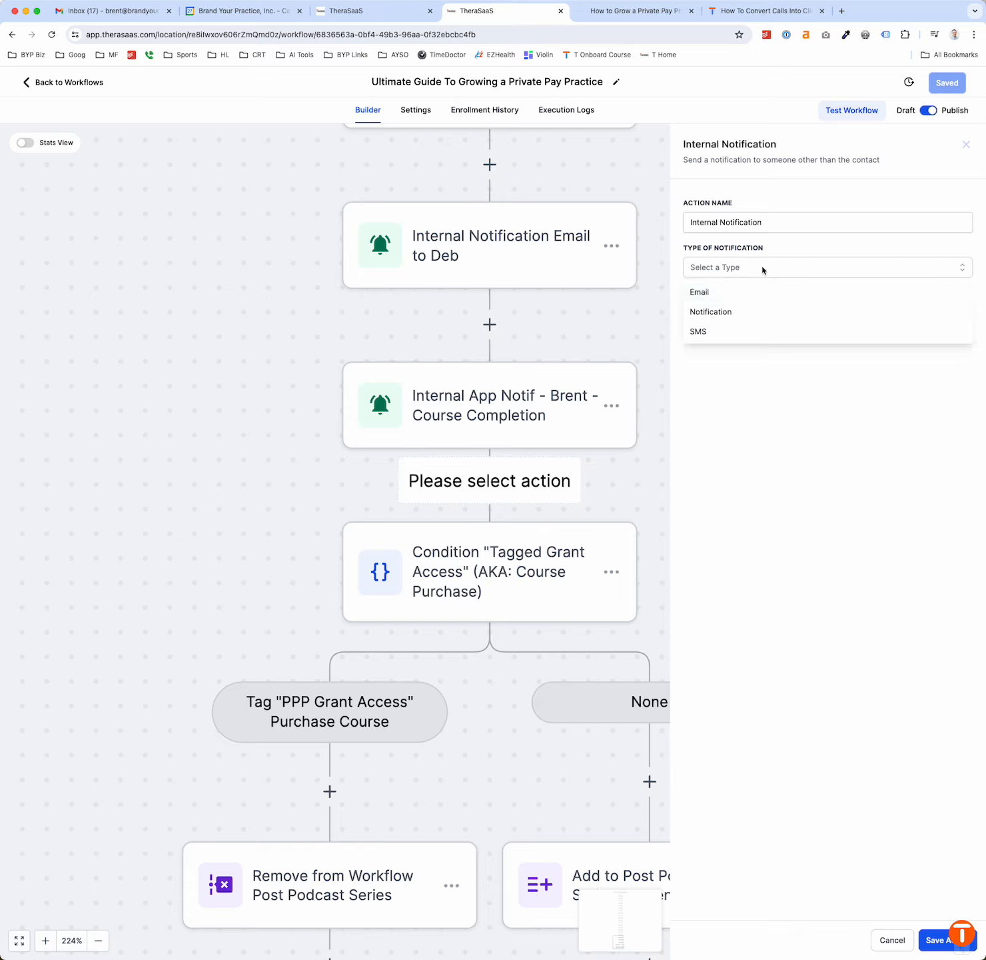
left_click(745, 314)
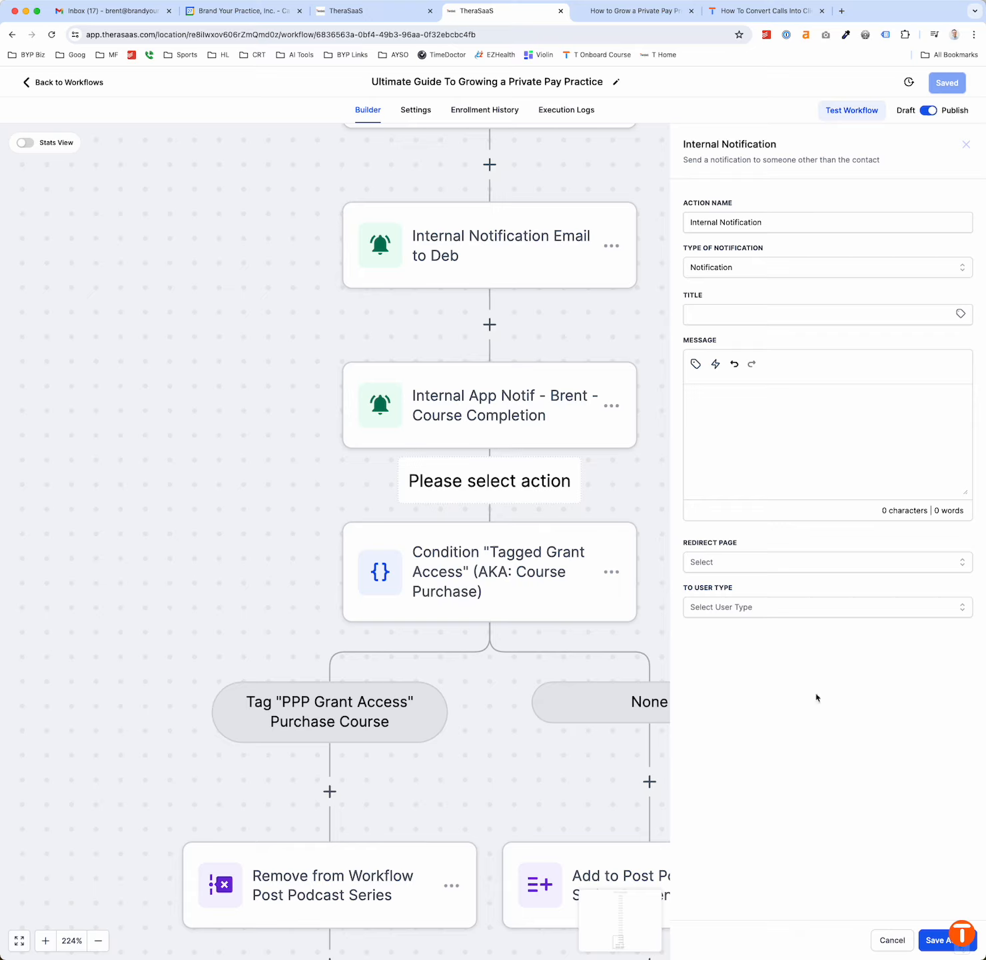
left_click(817, 561)
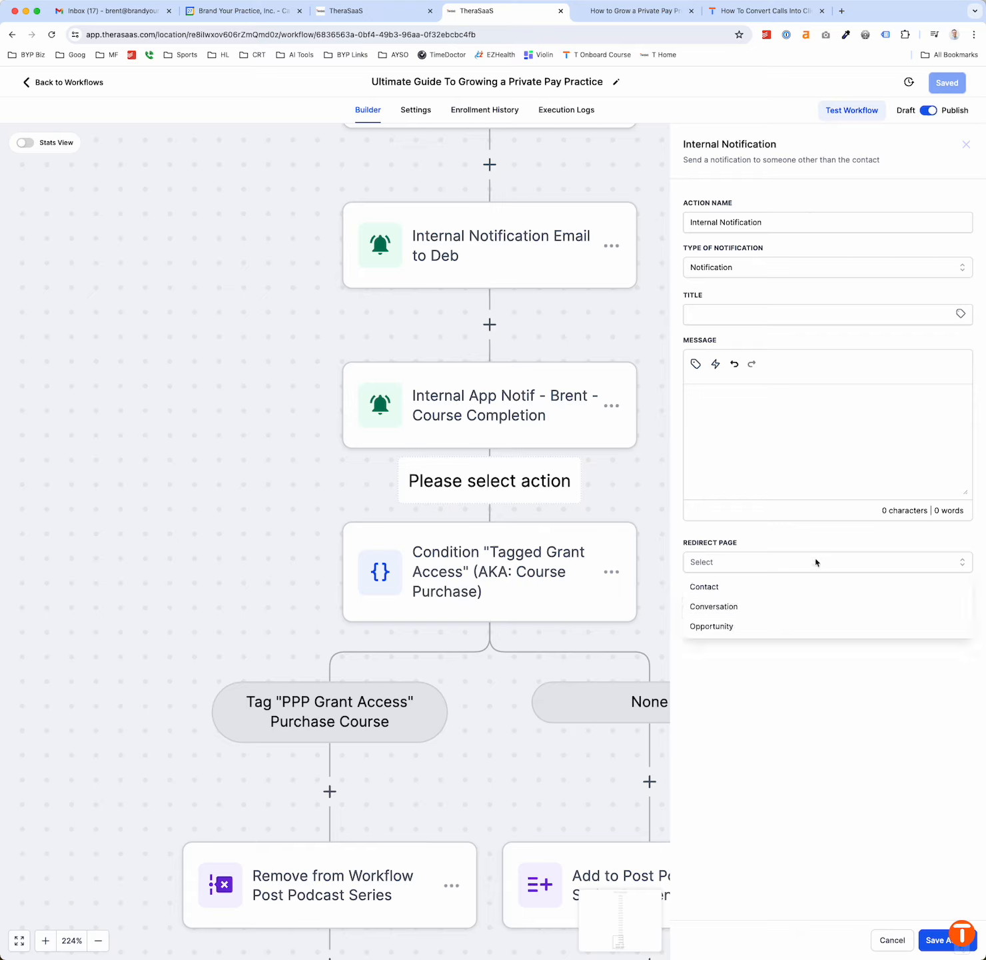
left_click(817, 535)
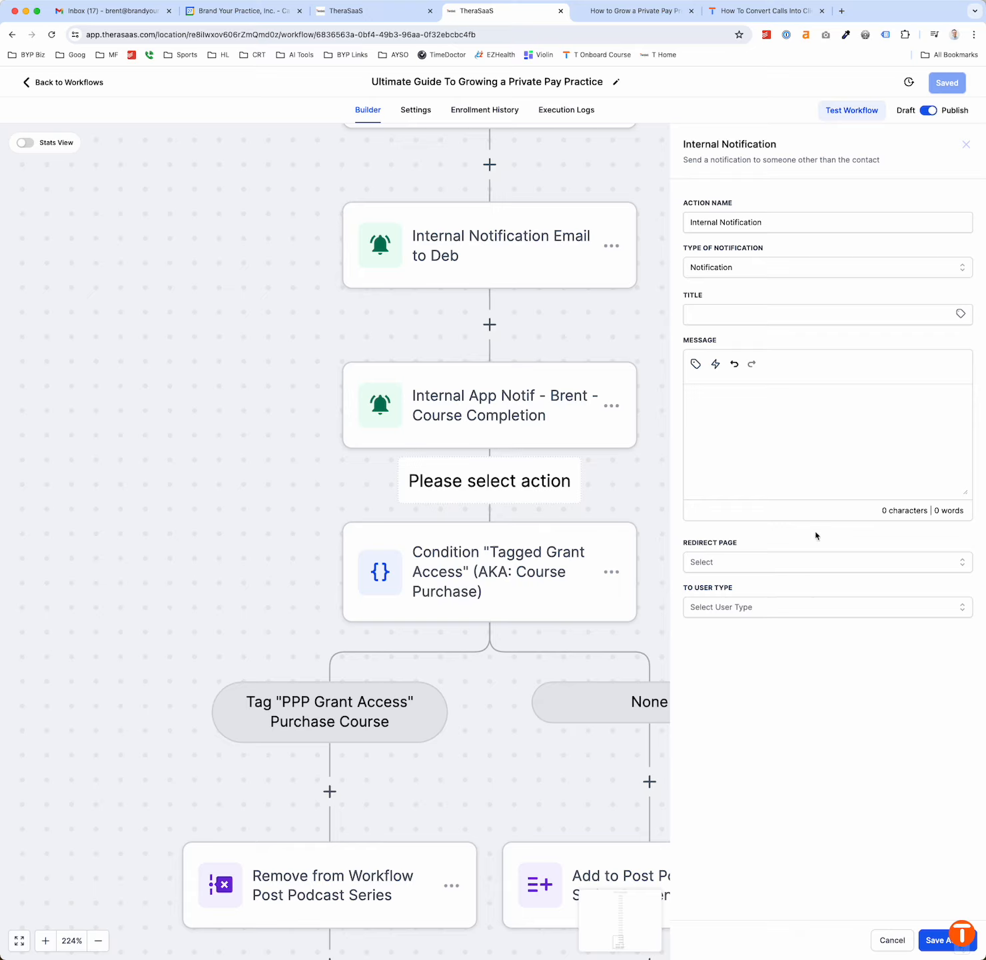
left_click(800, 610)
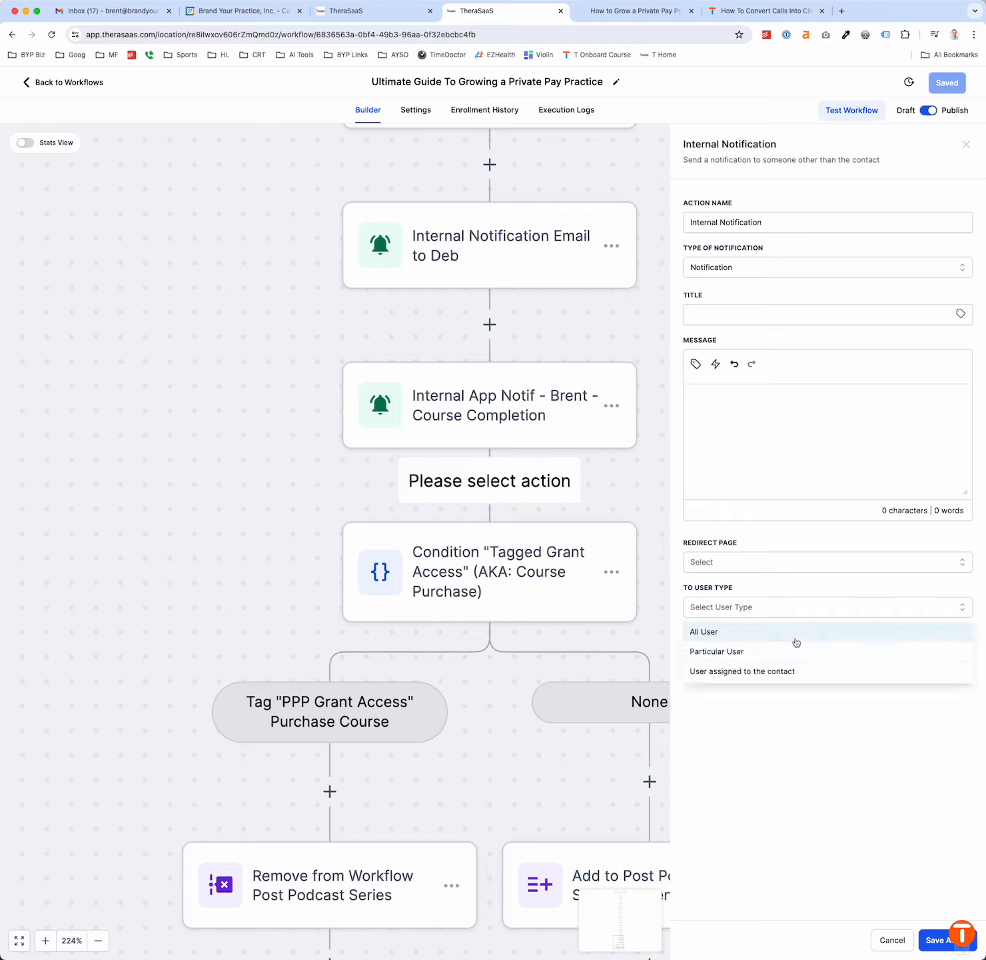
left_click(885, 941)
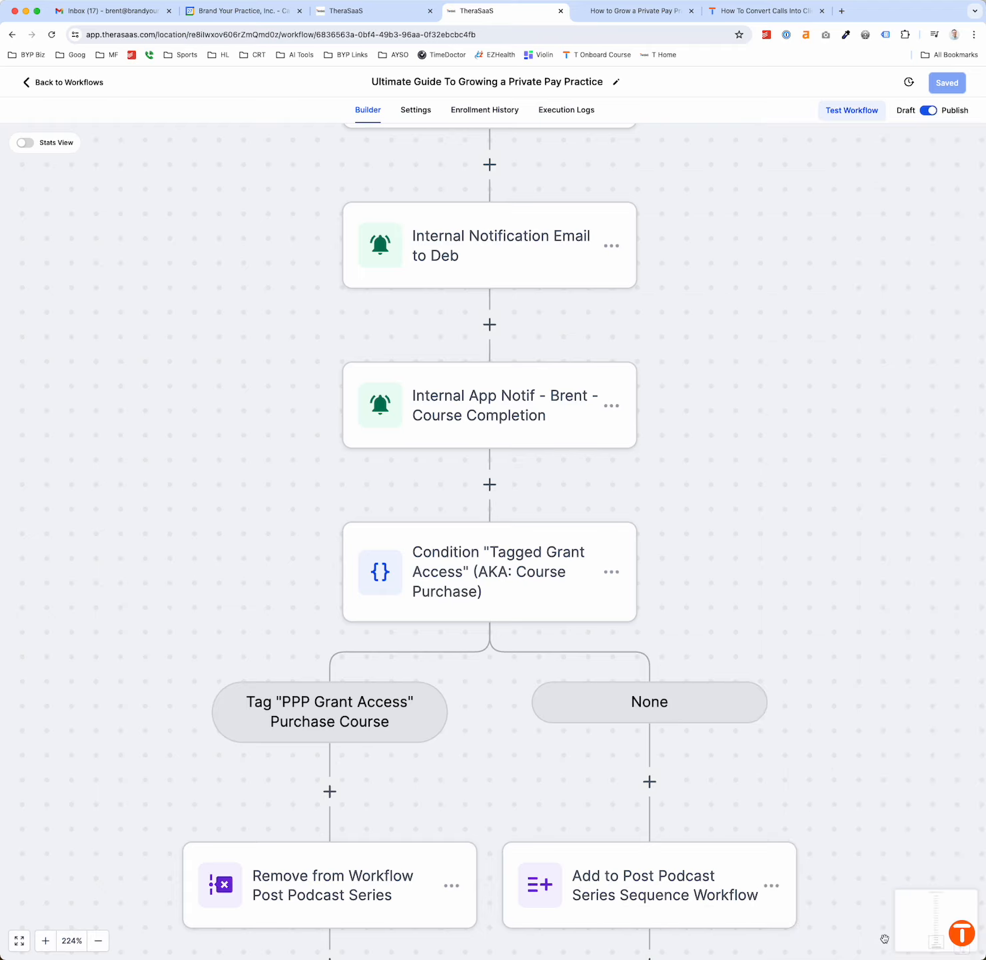
Open the "Tagged Grant Access" condition and expand its "PPP Grant Access" branch to inspect the tag rule
scroll(805, 640, "down", 4)
scroll(805, 640, "down", 5)
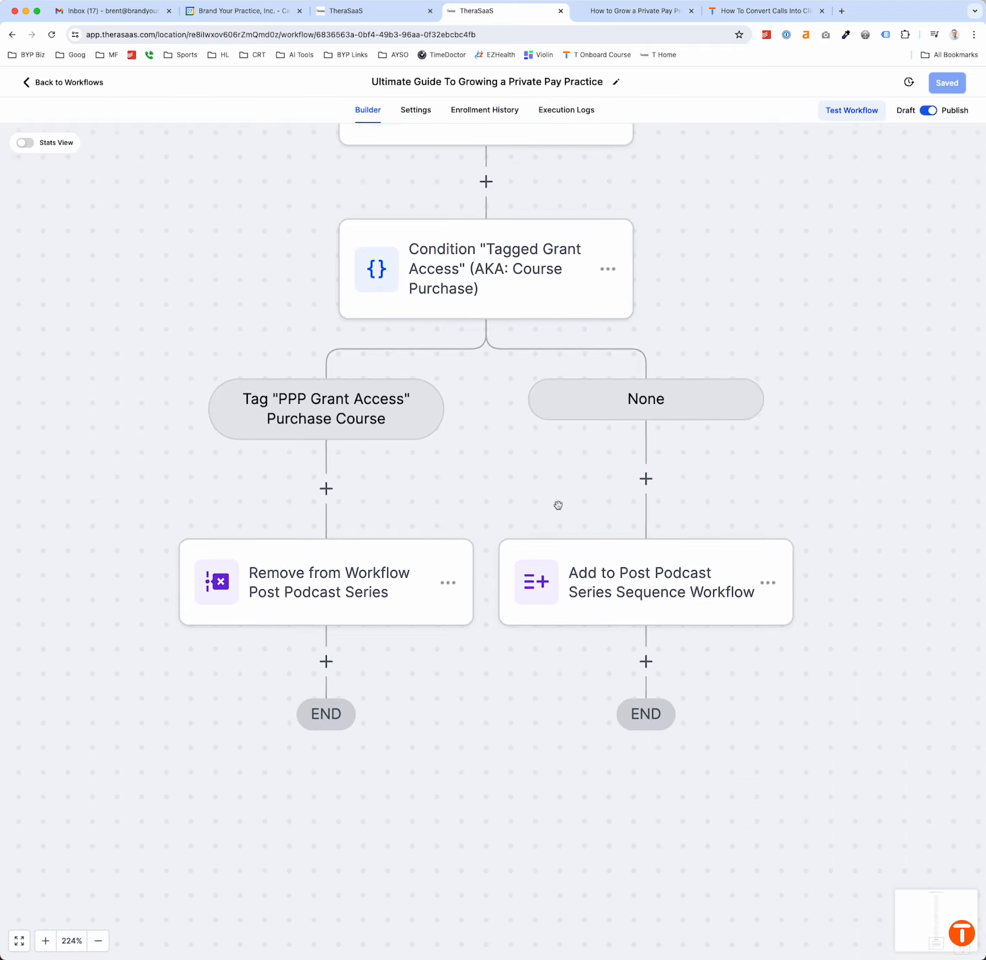
scroll(449, 259, "down", 5)
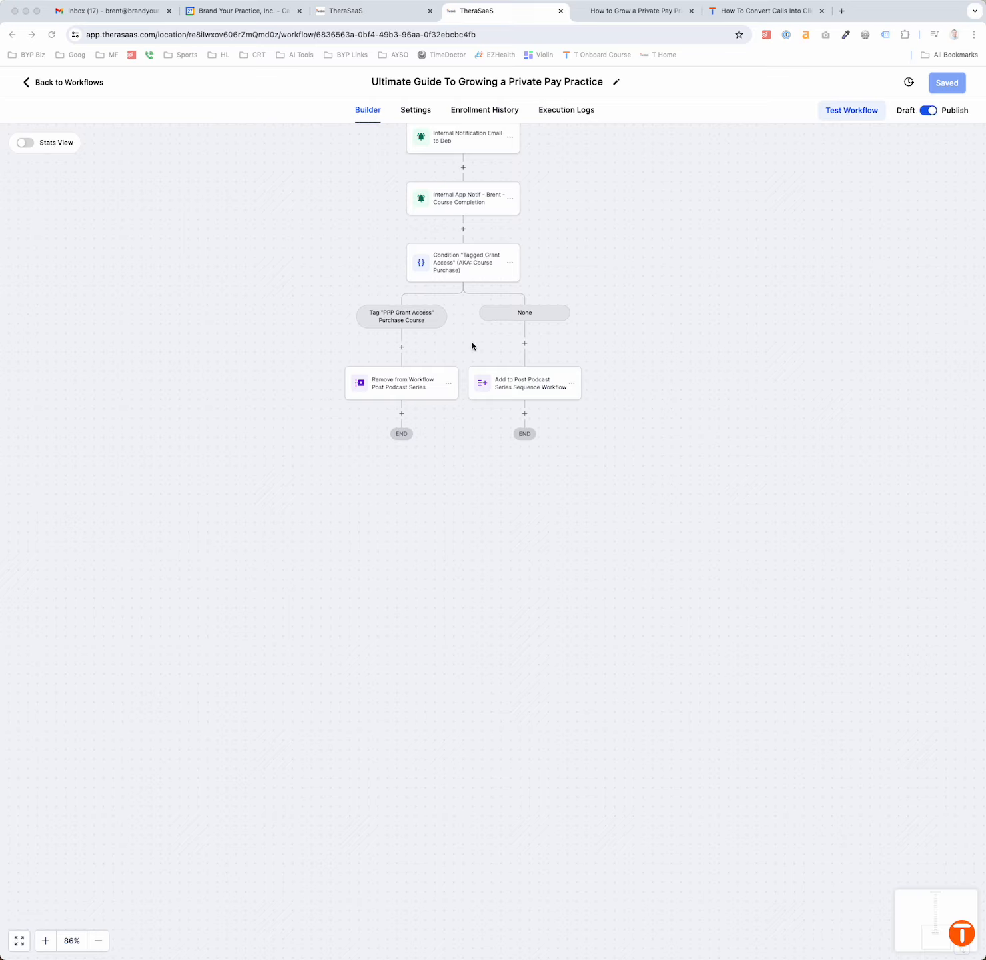
scroll(469, 324, "up", 5)
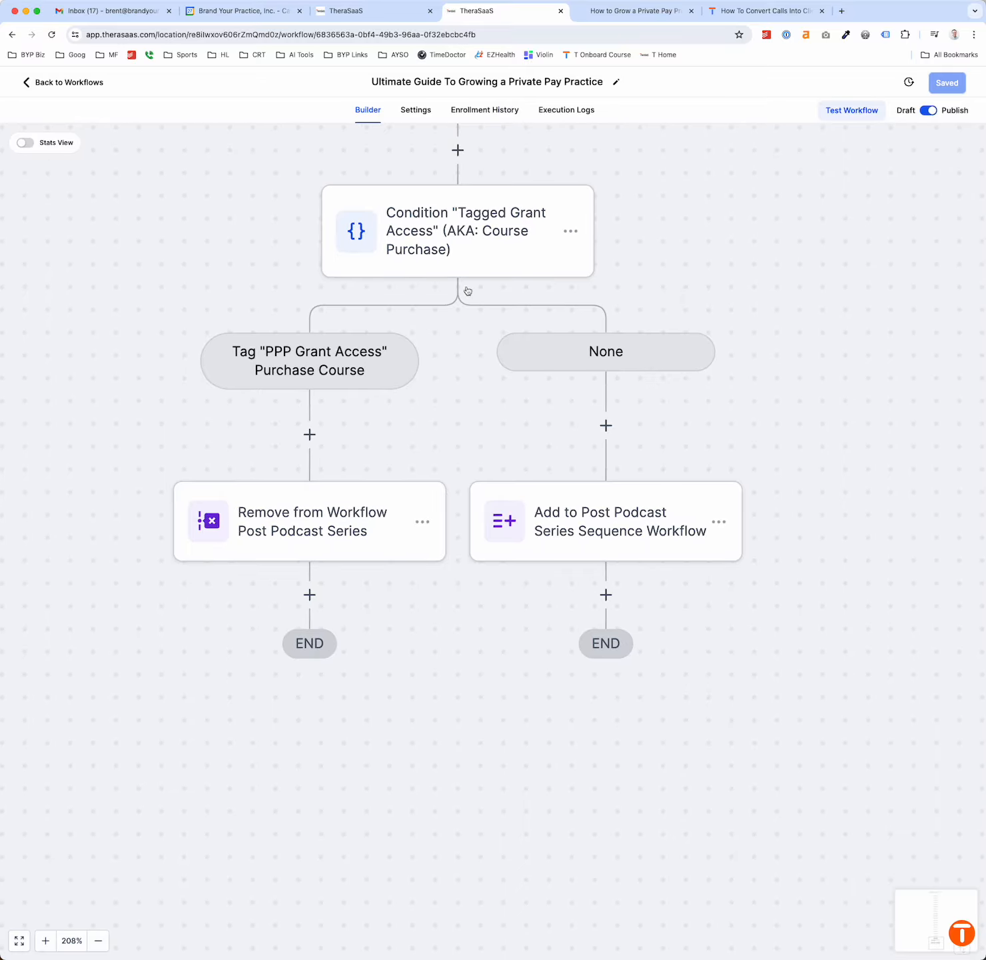
left_click(460, 228)
left_click(590, 280)
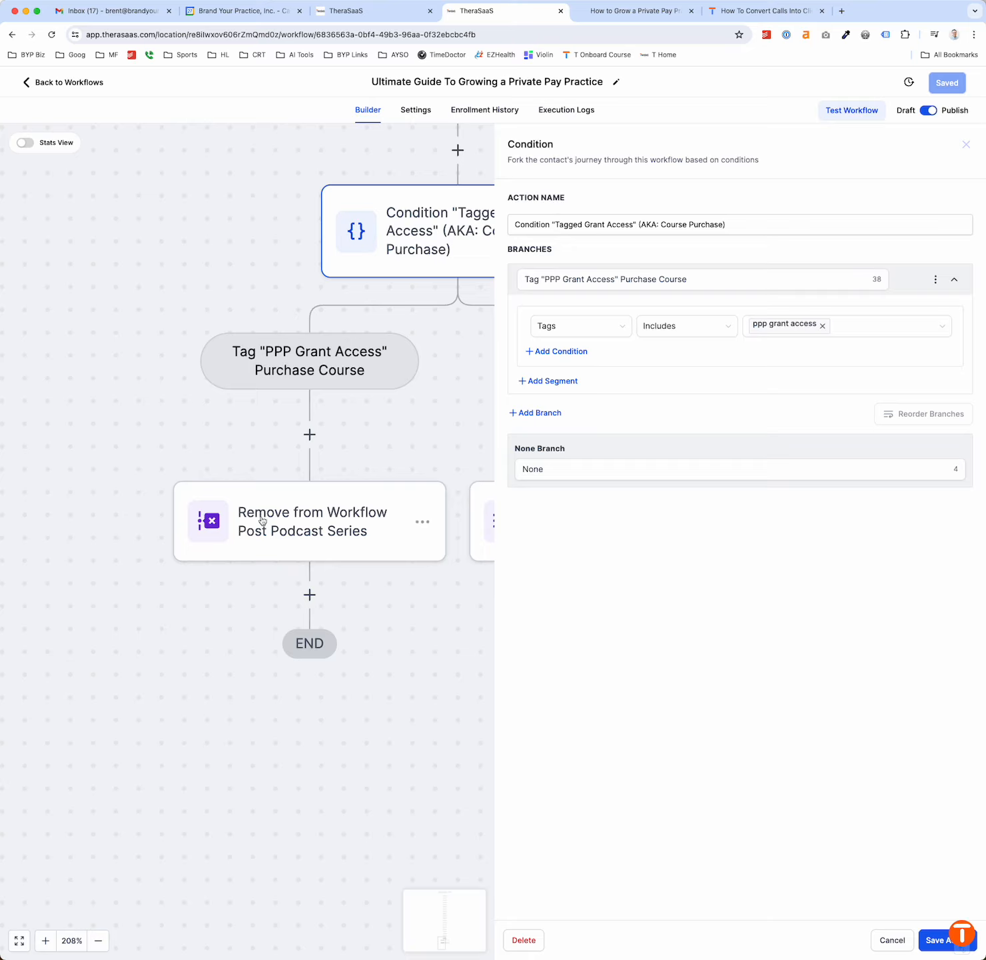
Inspect the None branch's "Add to Post Podcast Series Sequence Workflow" action and its target workflow
scroll(265, 519, "down", 5)
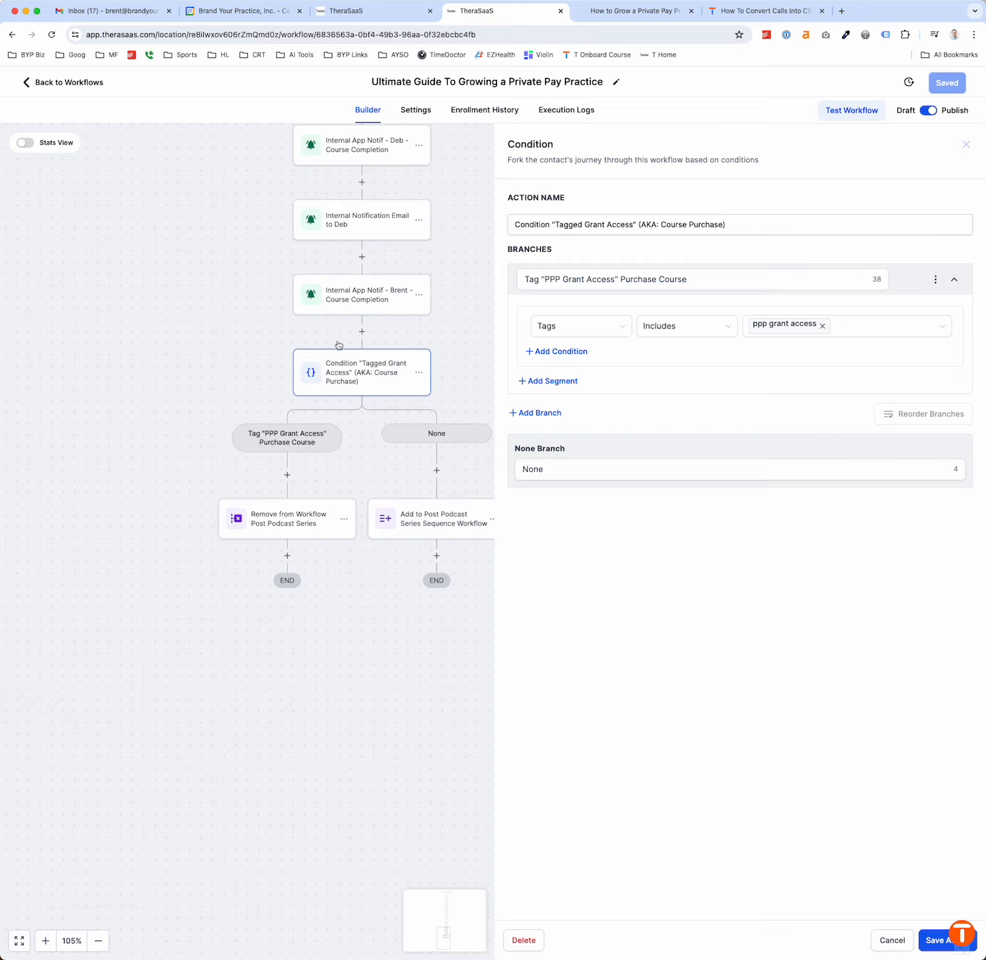
scroll(419, 588, "right", 3)
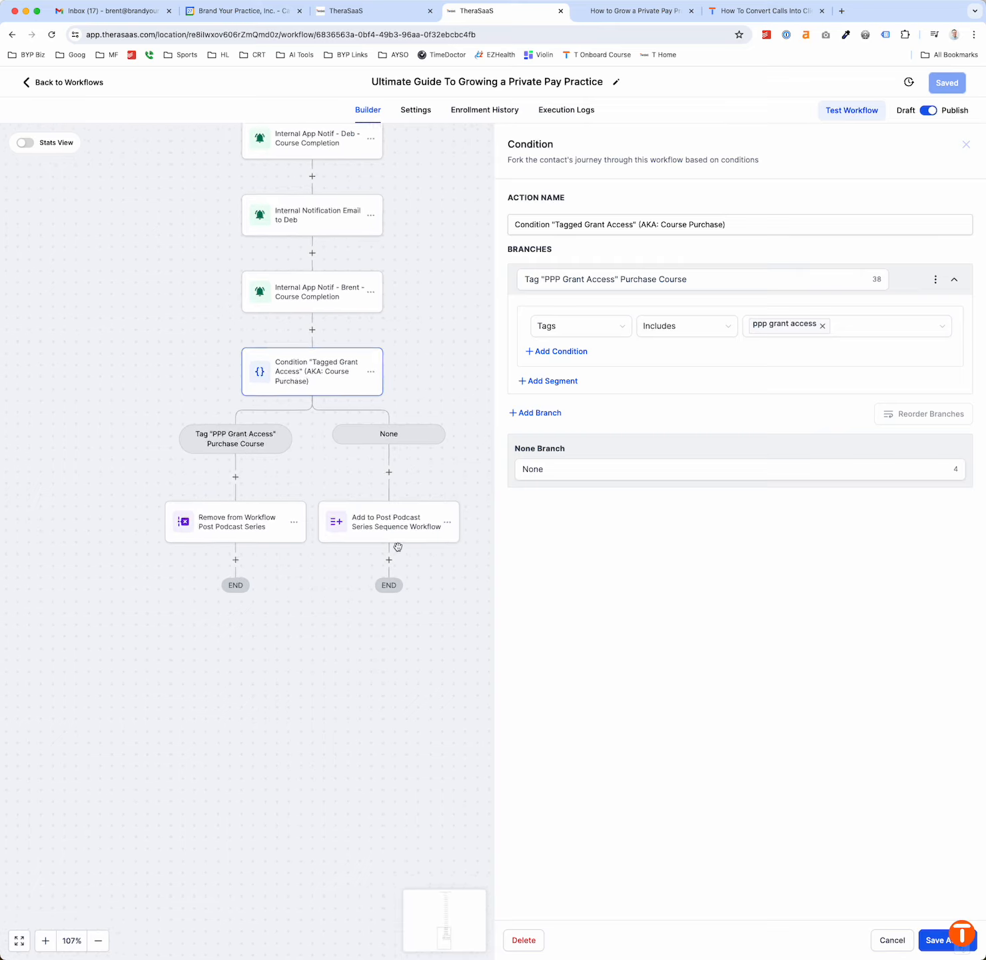
scroll(398, 548, "up", 5)
left_click(421, 512)
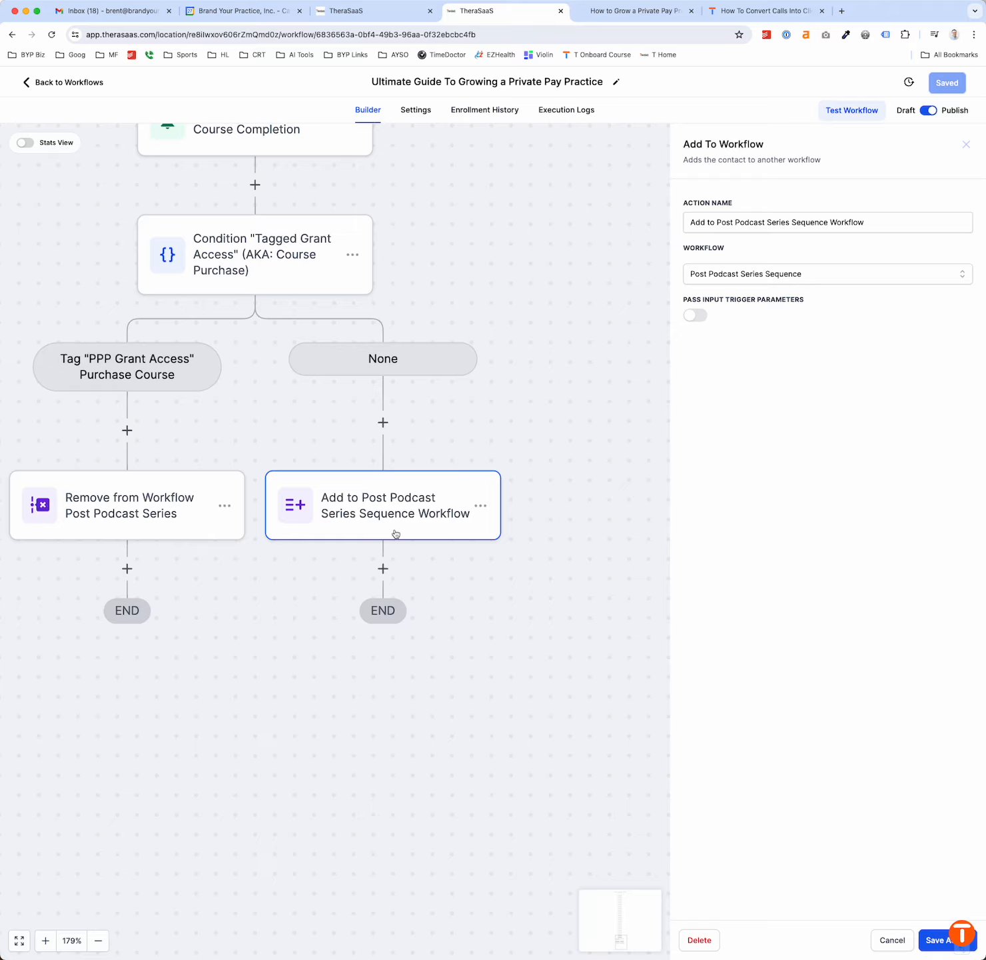
Review the workflow's email sequence up from its end branches, and view the sign-up form on the podcast landing page
scroll(396, 533, "down", 5)
scroll(426, 353, "up", 3)
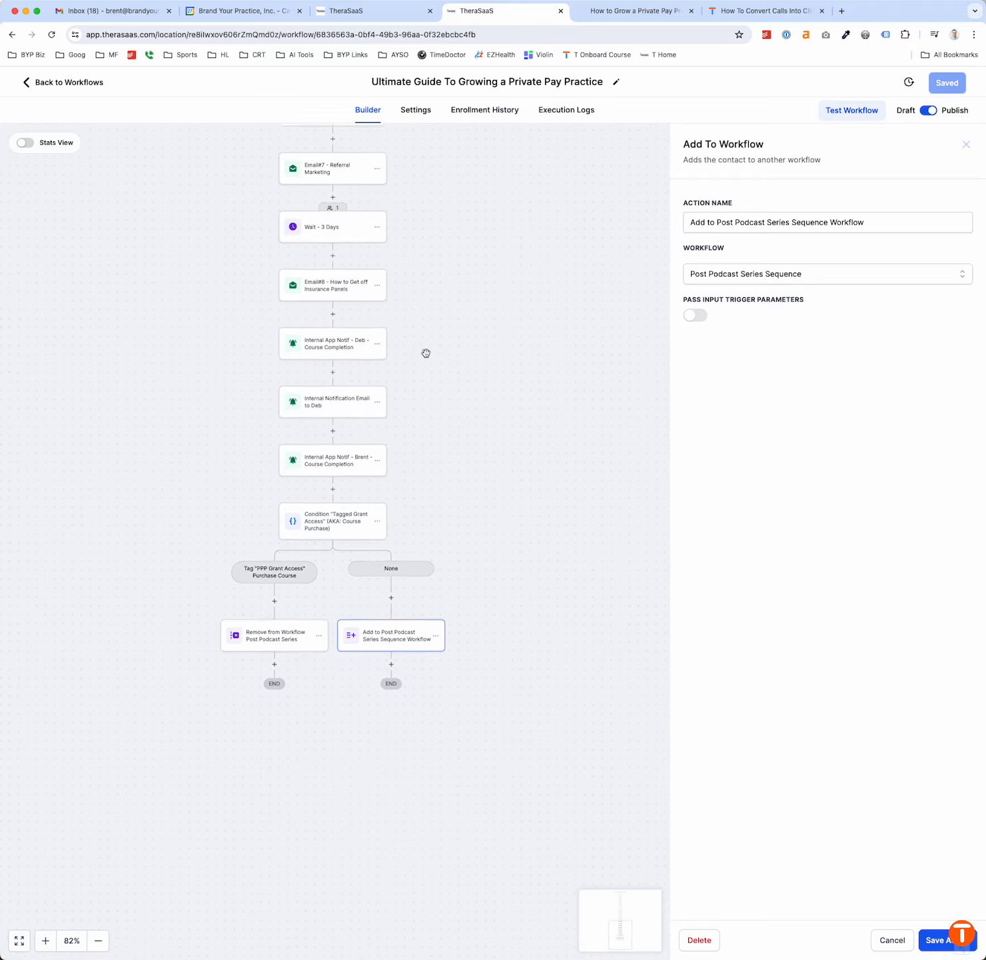
scroll(426, 353, "up", 6)
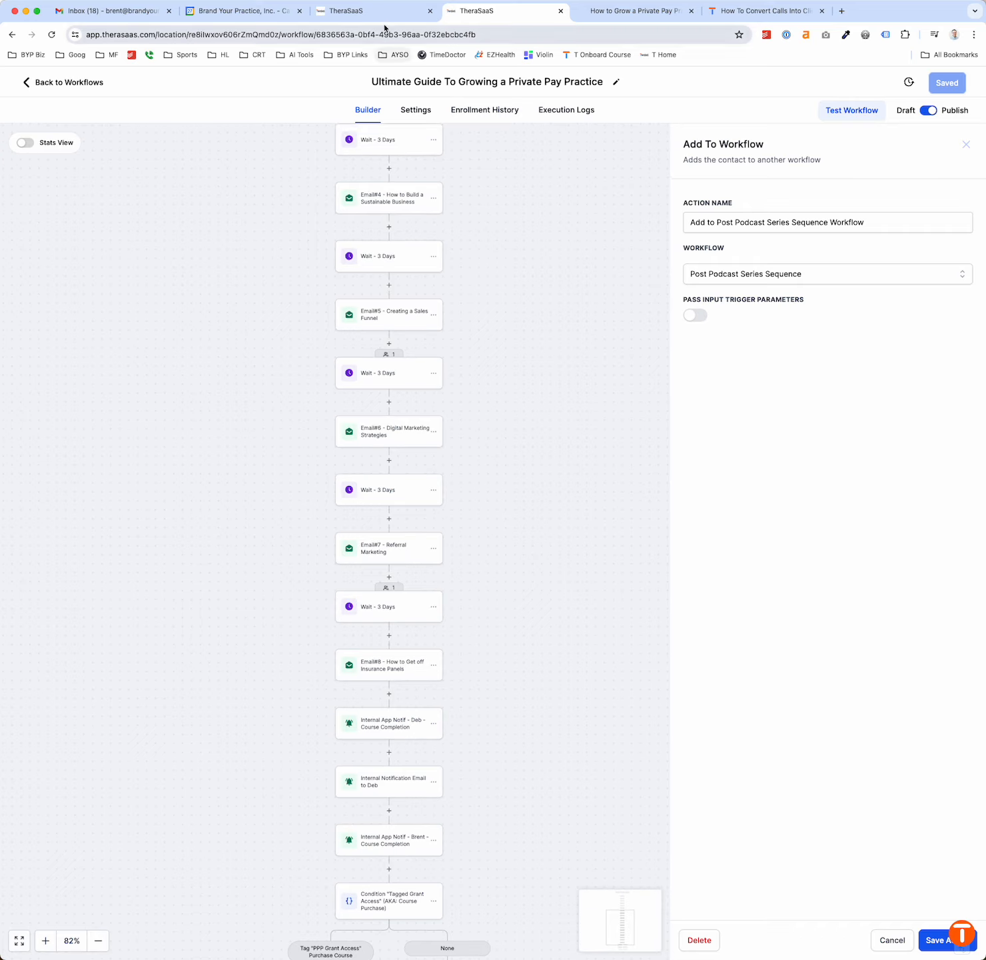
left_click(605, 12)
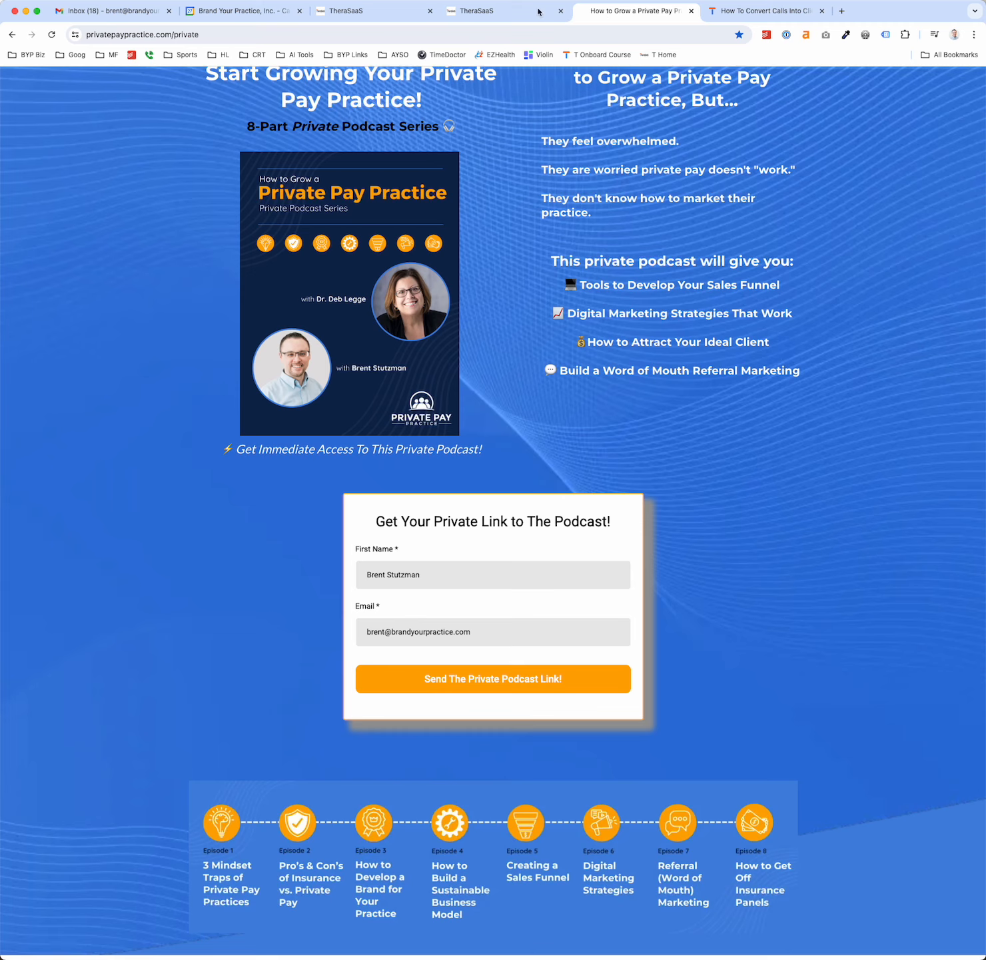
Open the "Private Podcast: How to Grow a Private Pay Practice Ultimate Guide Form" in the form builder and copy its Inline embed code
left_click(386, 8)
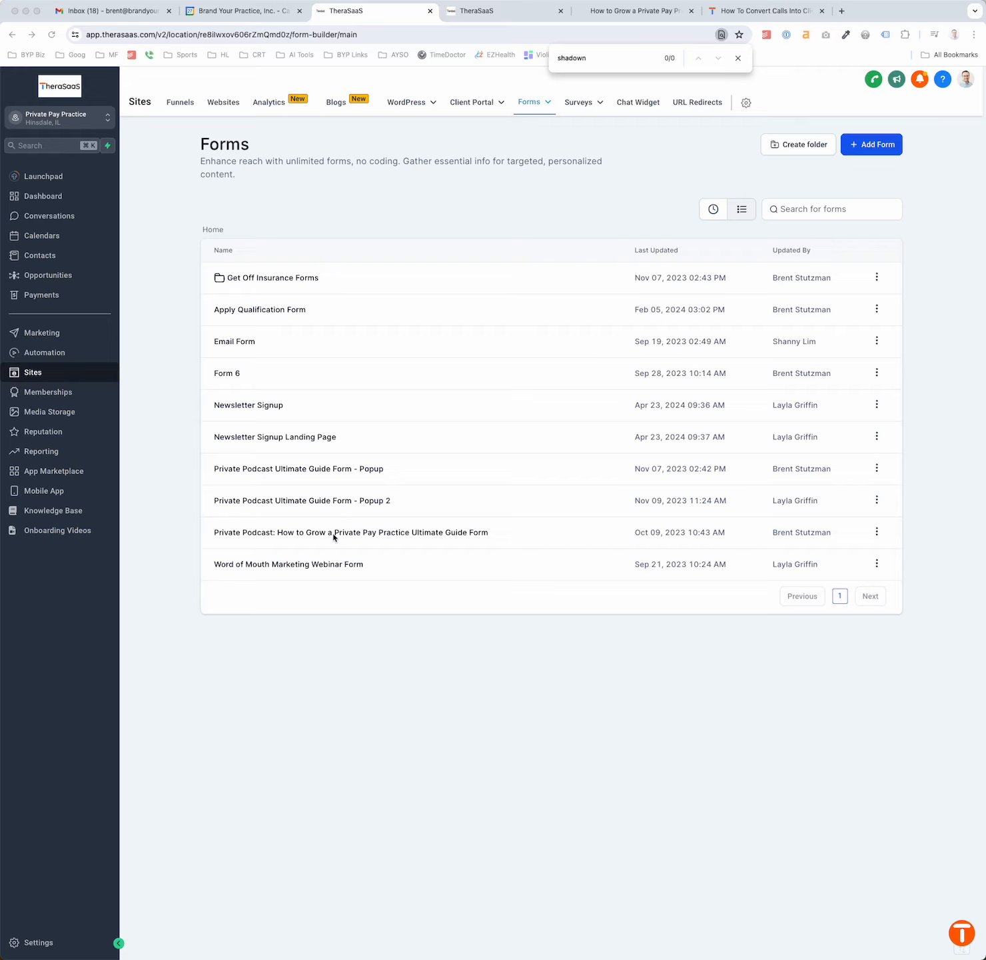
left_click(295, 537)
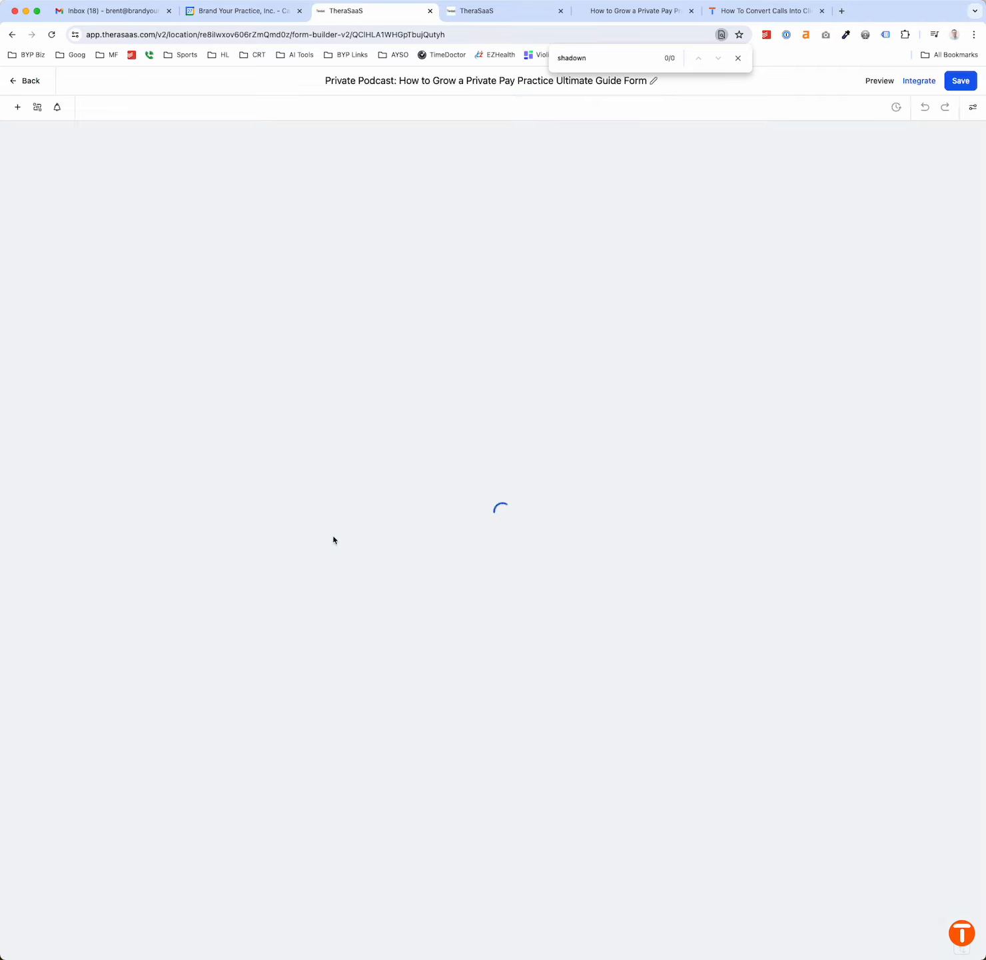
left_click(920, 81)
left_click(635, 610)
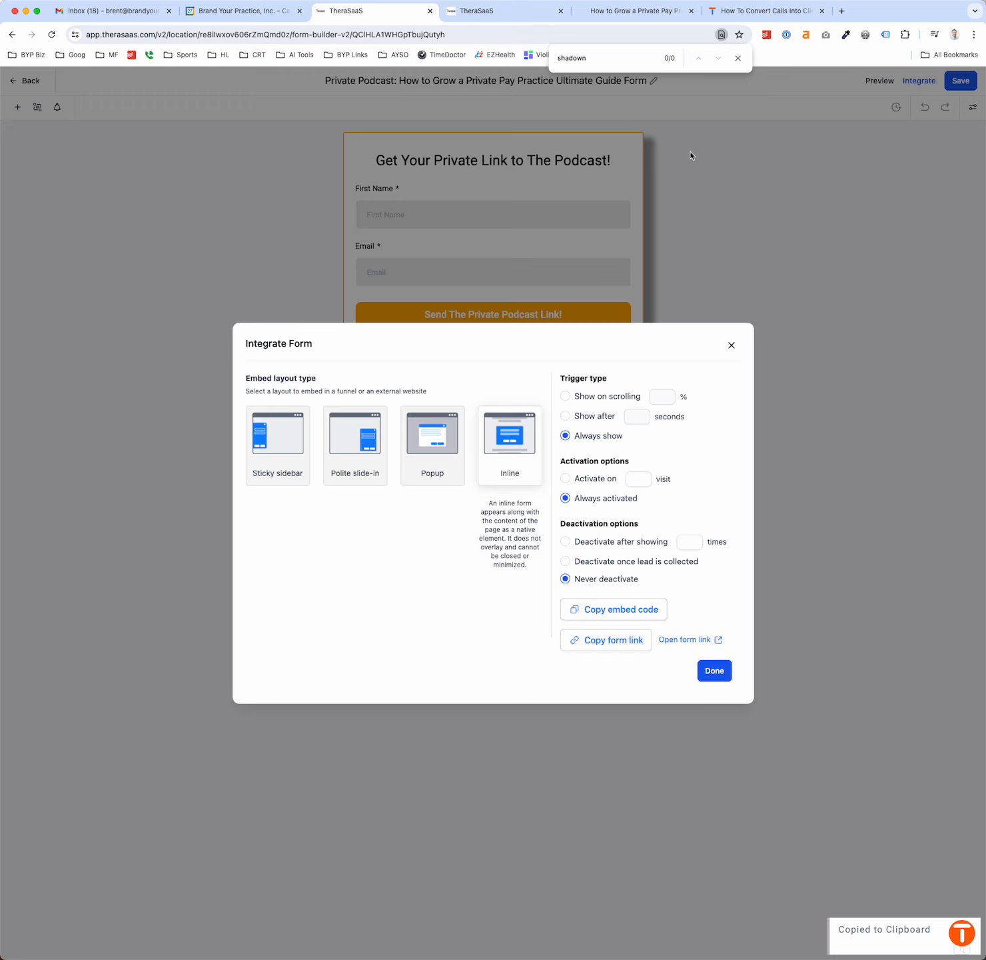
Compare the form embedded on the podcast landing page with its workflow, and return to the form's integration options
left_click(645, 18)
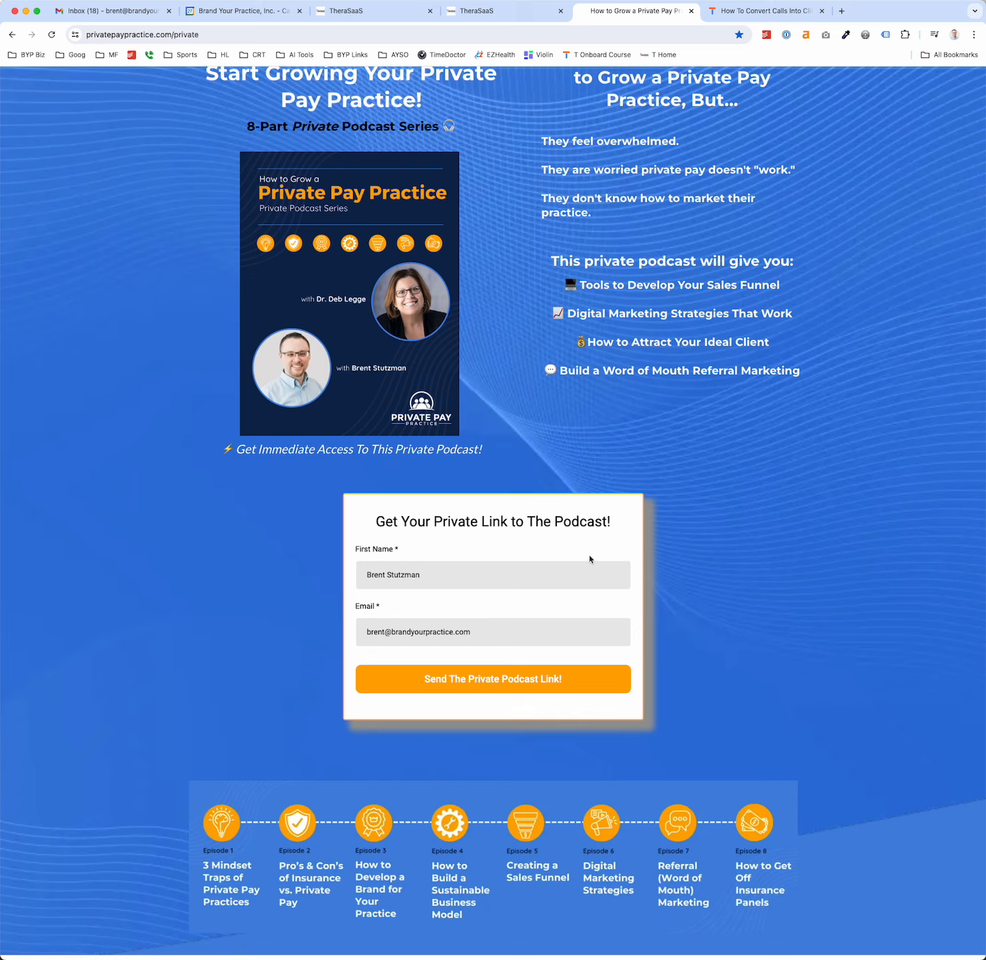
left_click(508, 20)
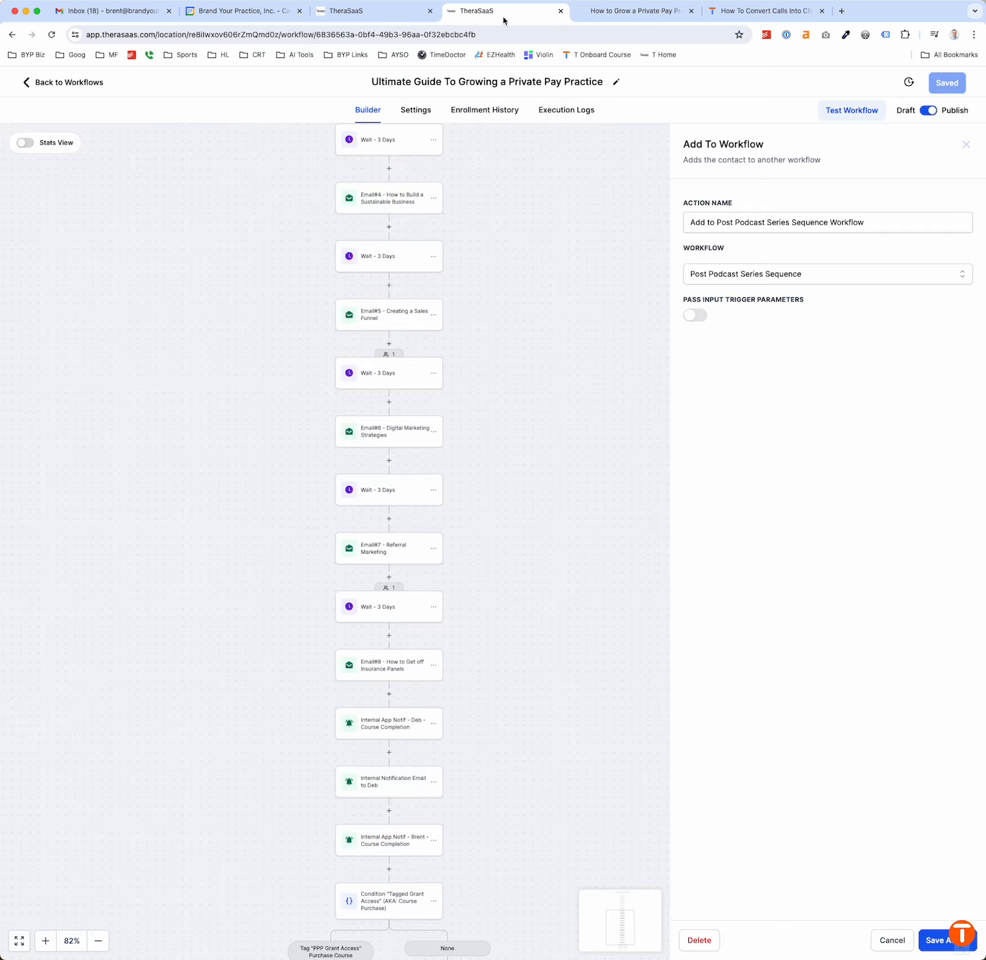
left_click(360, 20)
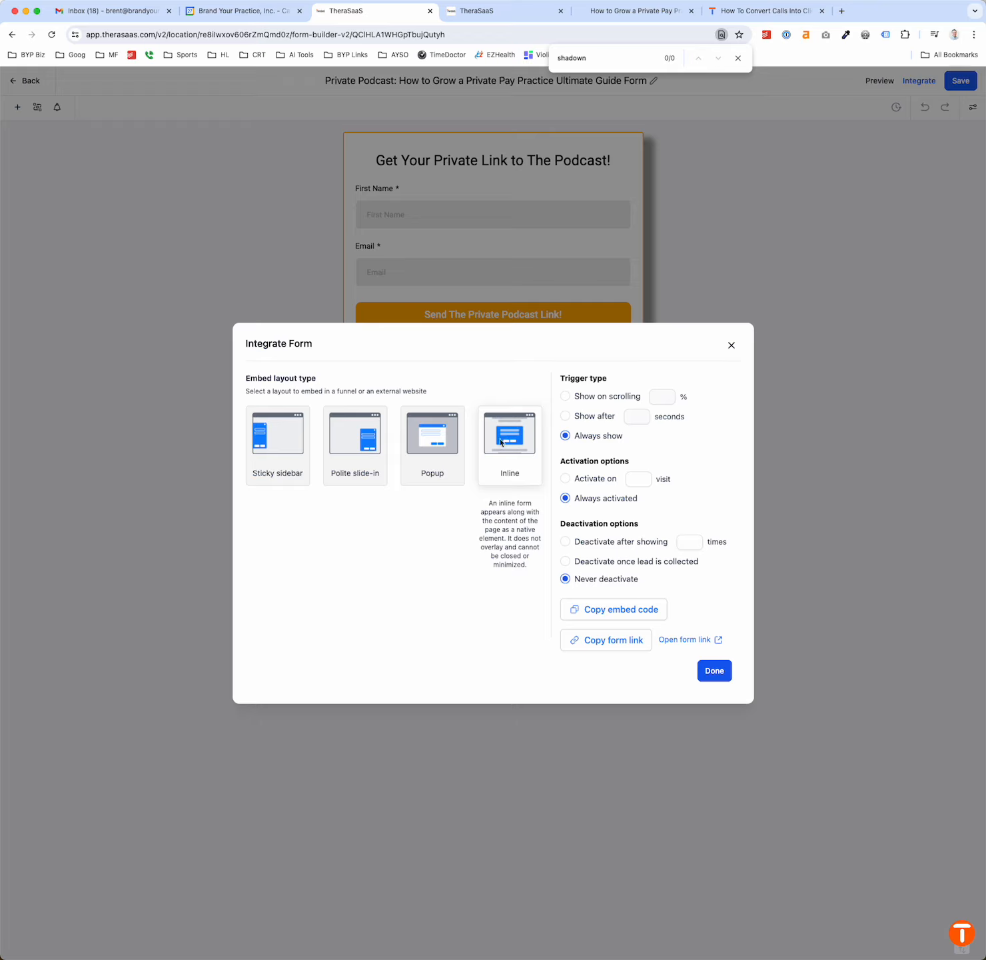
Copy the form link and view the standalone form in a new browser tab, closing that tab and the Integrate Form dialog
left_click(601, 611)
left_click(610, 648)
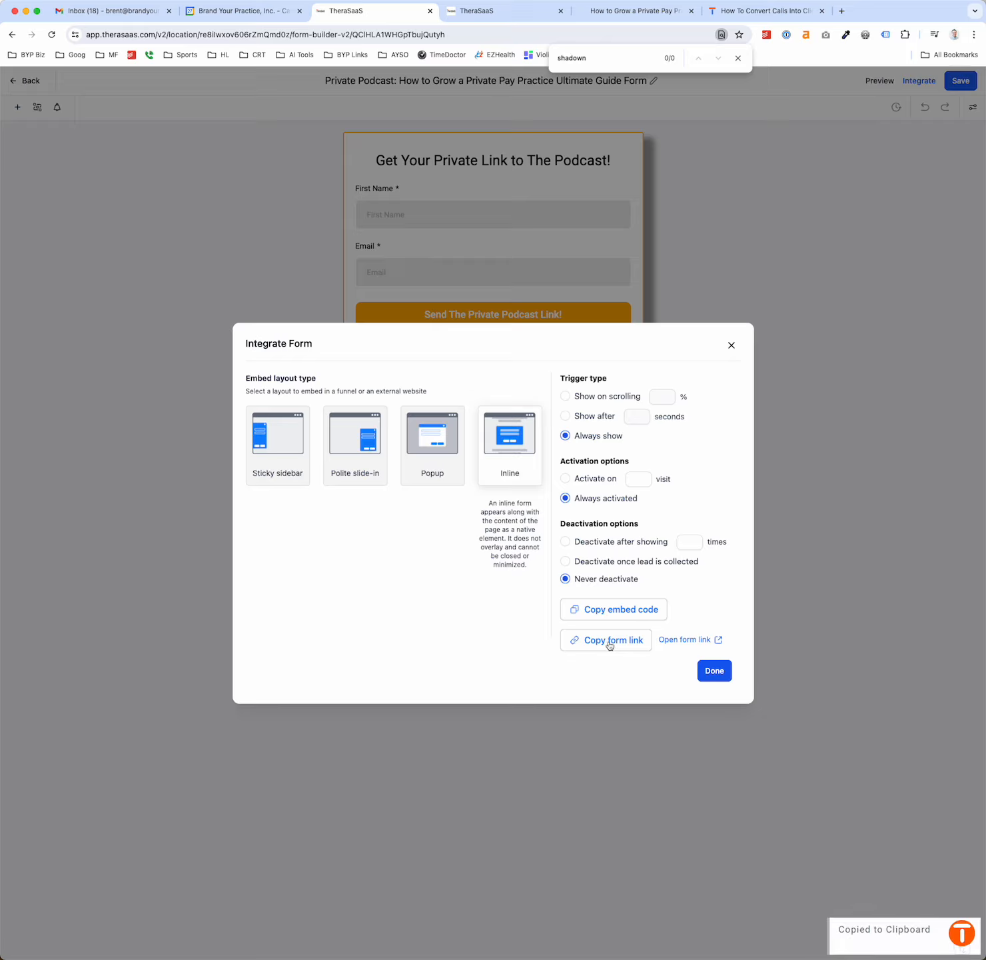
left_click(842, 11)
key("super+v")
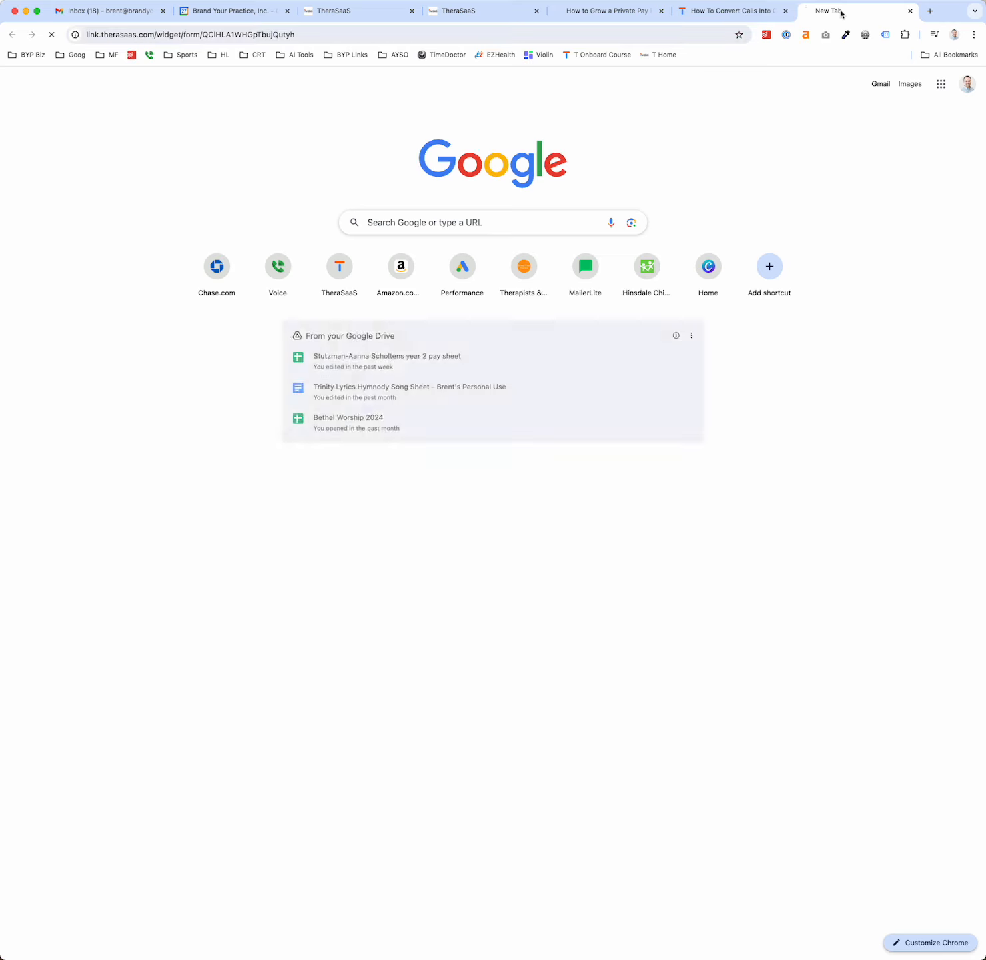
key("Return")
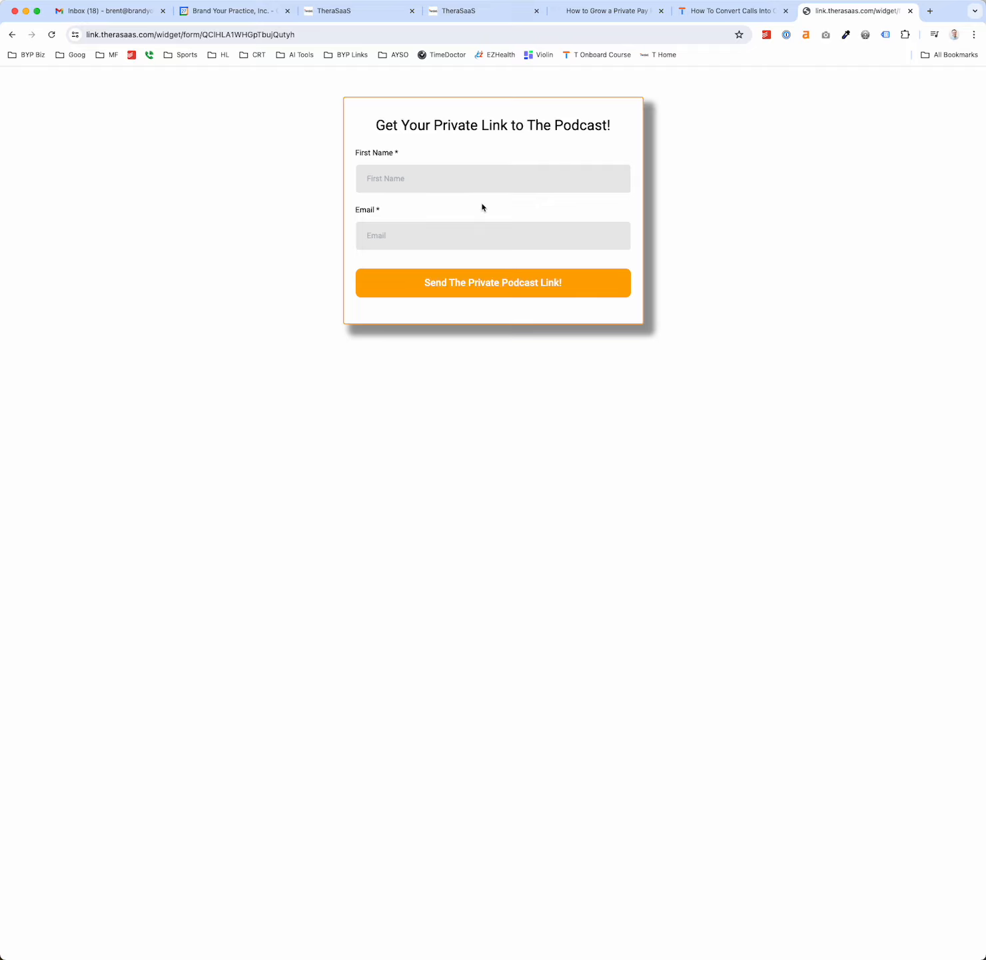
key("super+w")
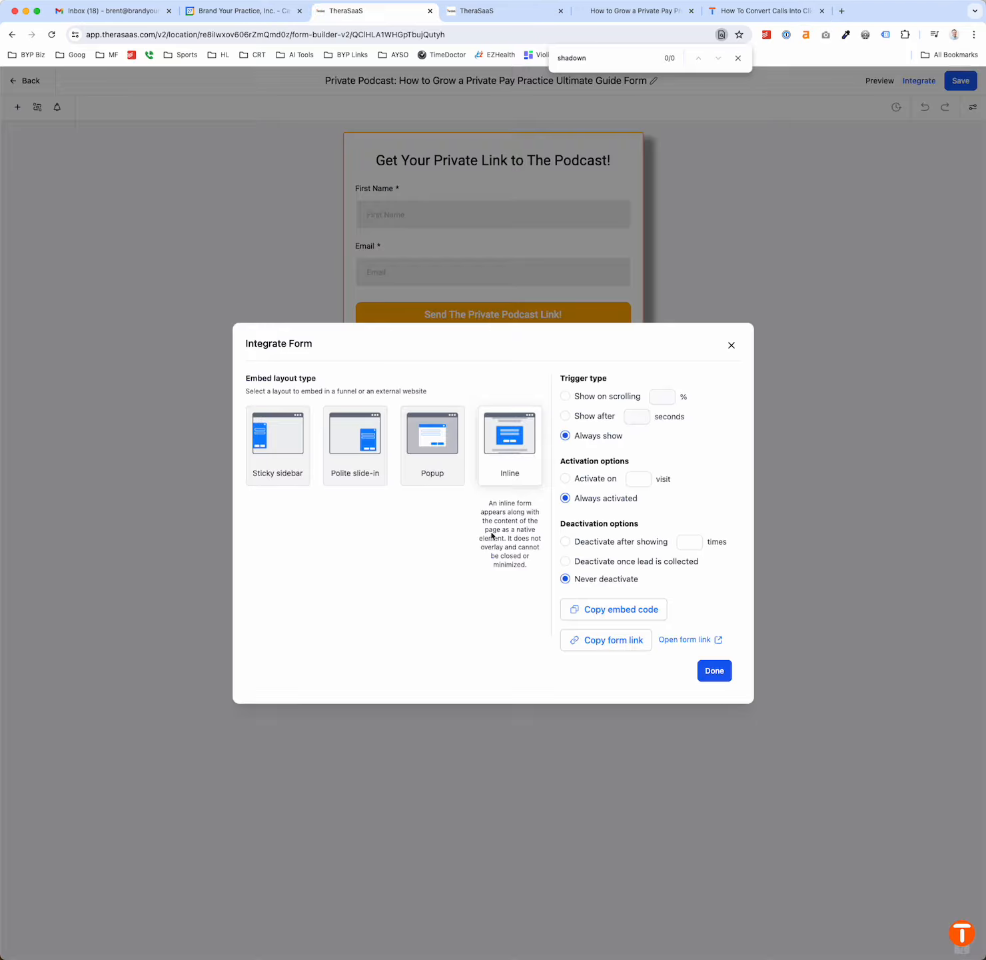
left_click(733, 348)
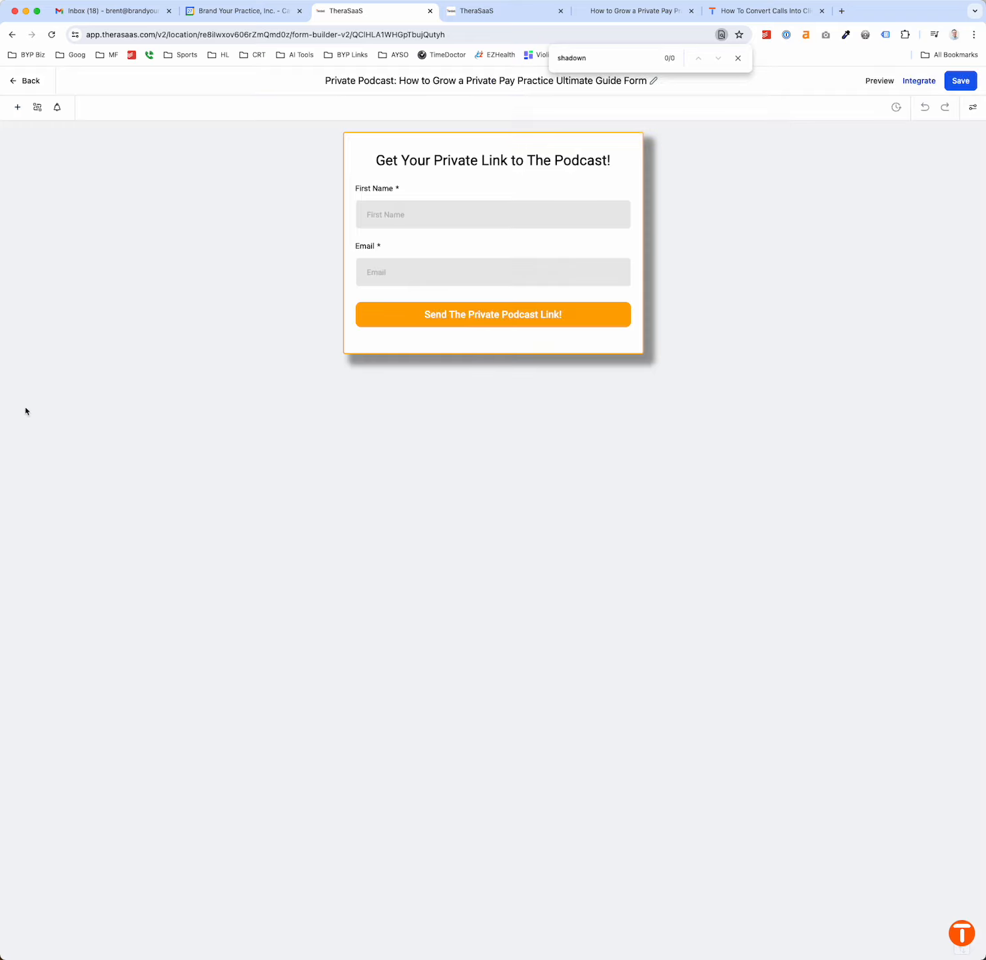